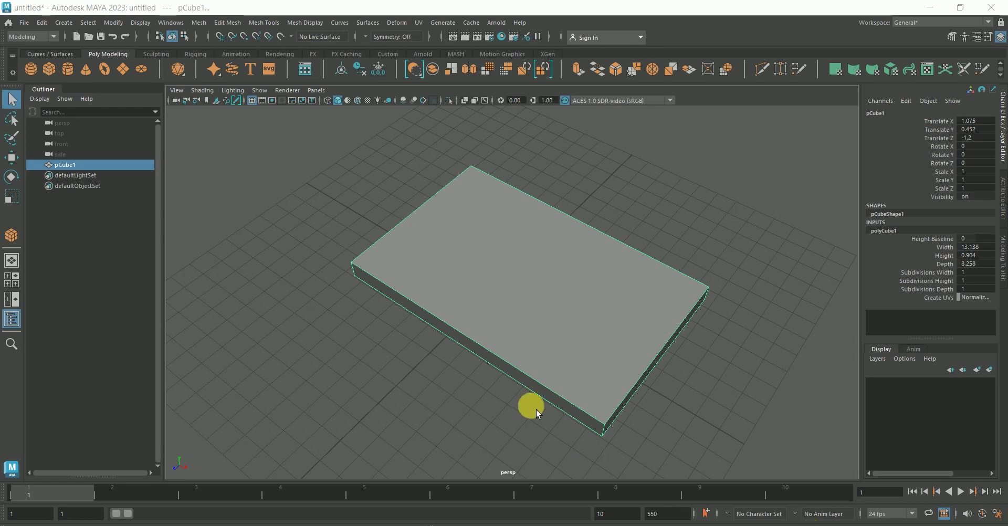
Switch to the four-view layout and maximize the top pane to see pCube1 from above.
scroll(496, 352, "up", 3)
scroll(493, 351, "down", 3)
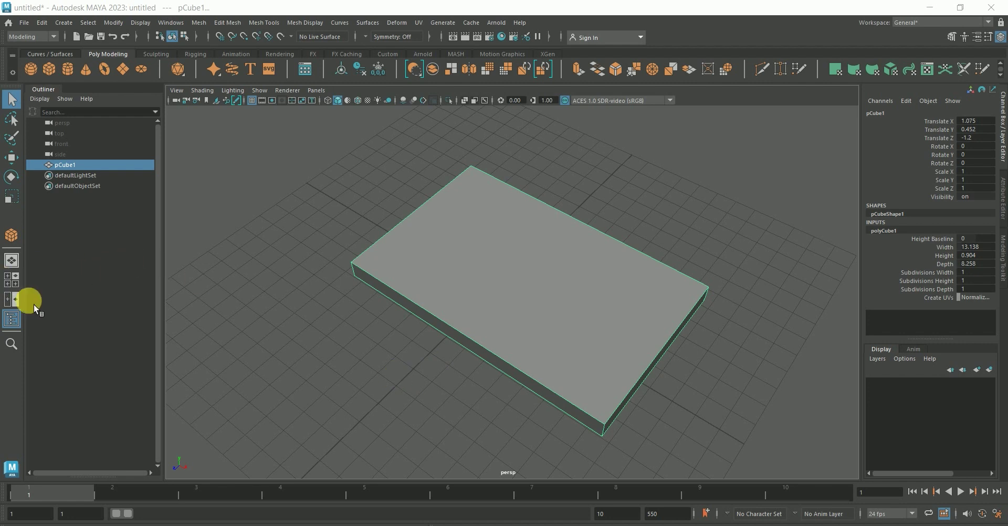
left_click(14, 281)
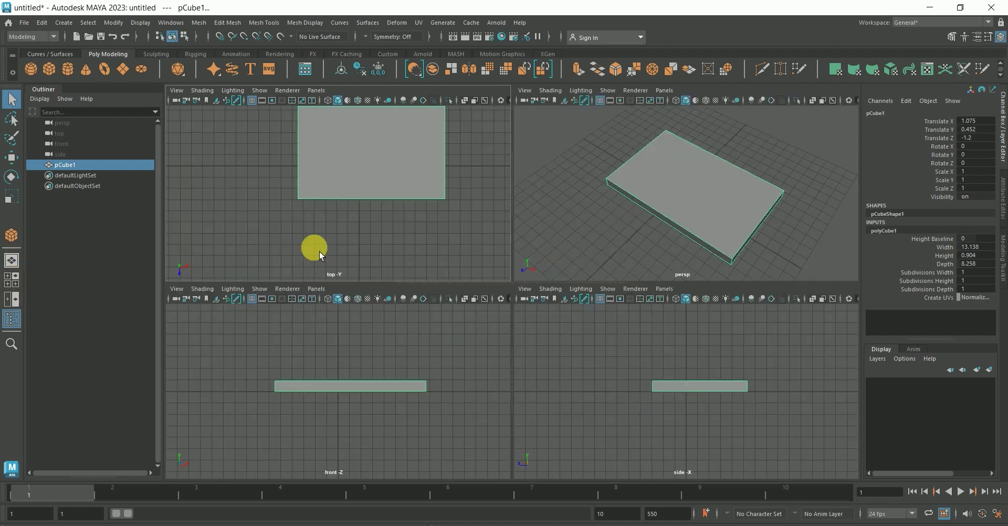
key("space")
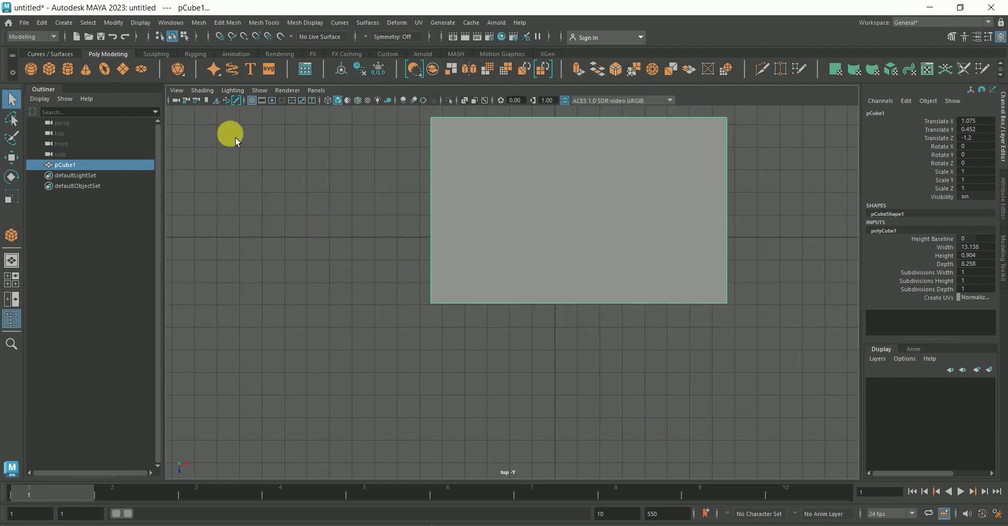
Drag out a torus on the grid to the left of the box.
left_click(105, 69)
left_click_drag(309, 335, 352, 362)
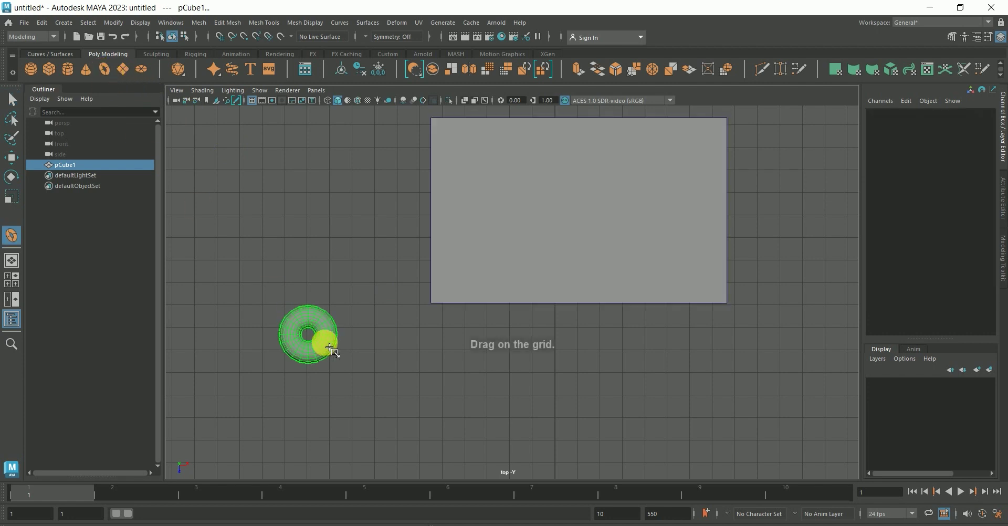
left_click_drag(352, 362, 367, 350)
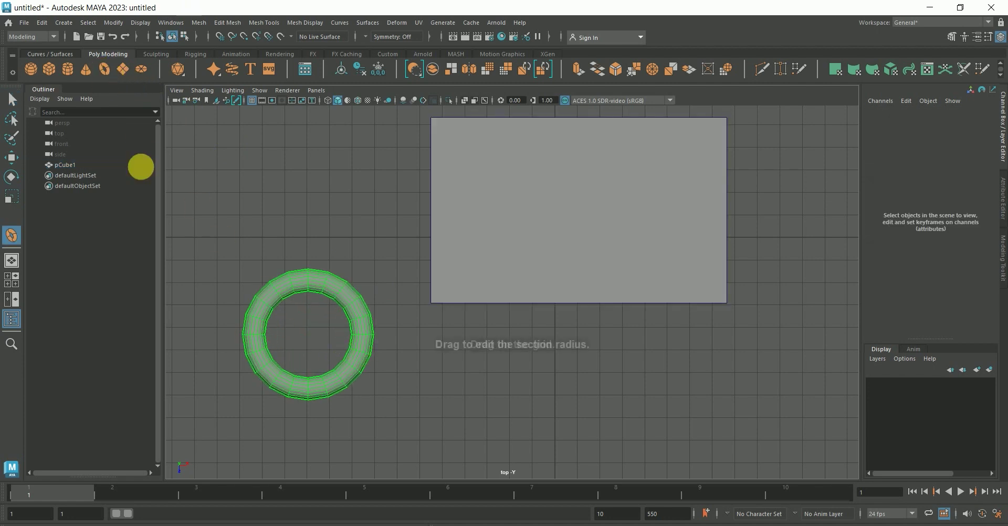
left_click(12, 99)
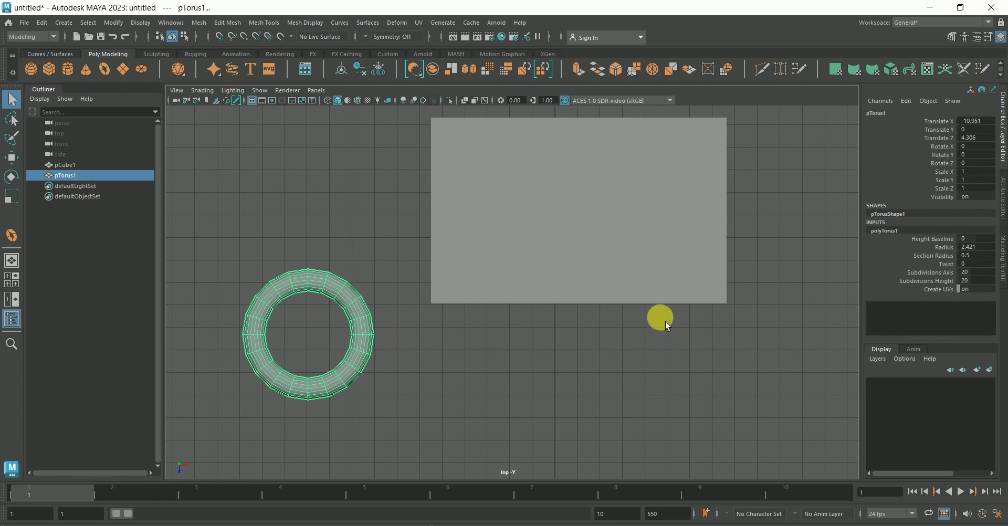
Set the torus's Subdivisions Axis and Subdivisions Height to 8.
left_click(951, 272)
left_click(948, 281, "ctrl")
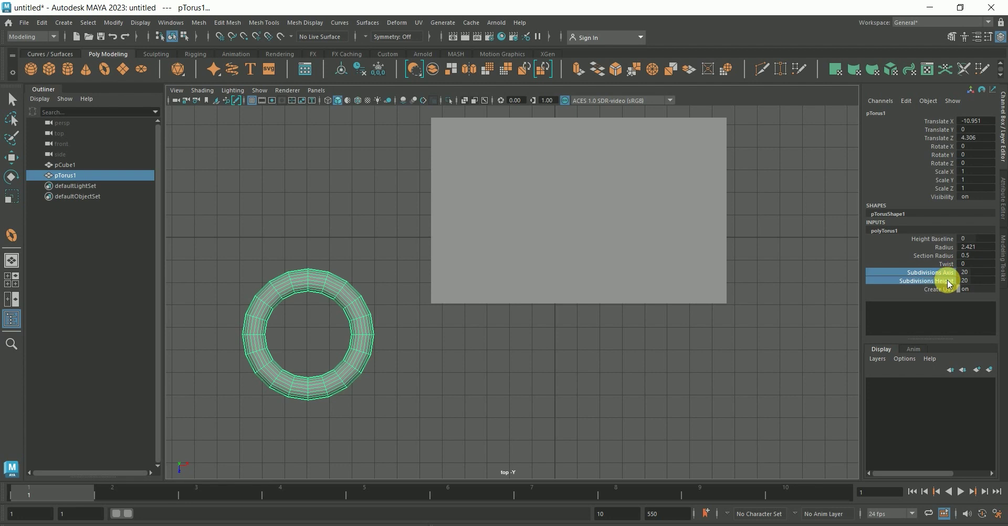
mouse_move(841, 322)
middle_mouse_down()
mouse_move(644, 366)
mouse_move(775, 378)
middle_mouse_up()
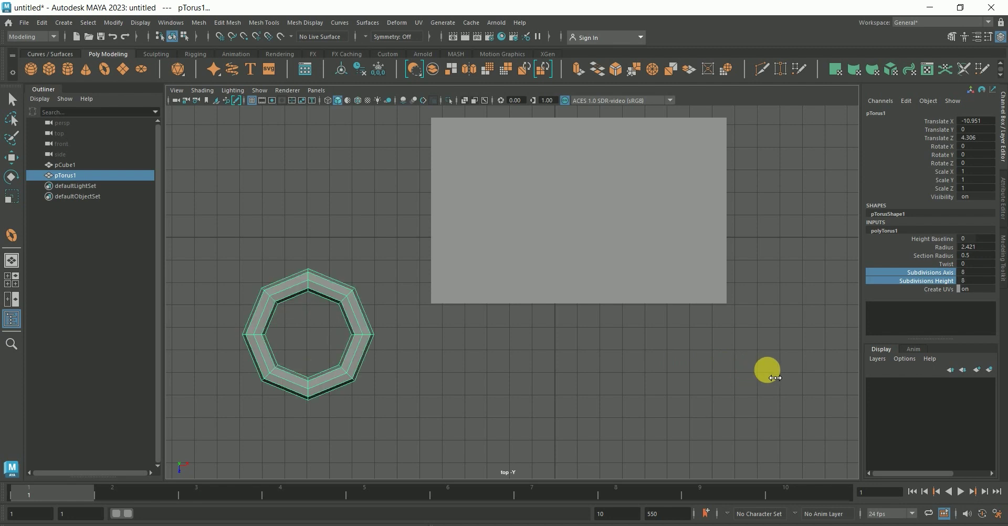
scroll(398, 336, "up", 1)
scroll(427, 340, "up", 1)
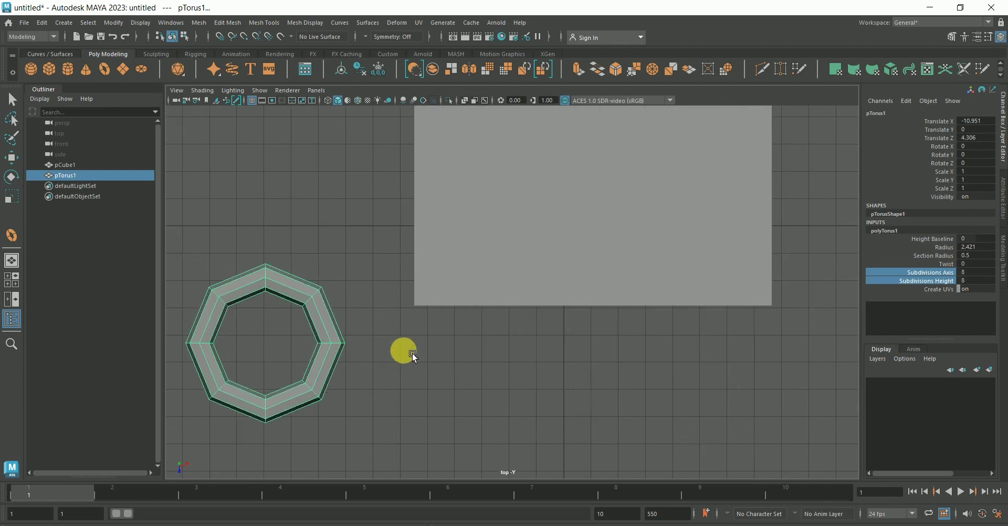
middle_click_drag(413, 355, 500, 361, "alt")
scroll(539, 351, "up", 1)
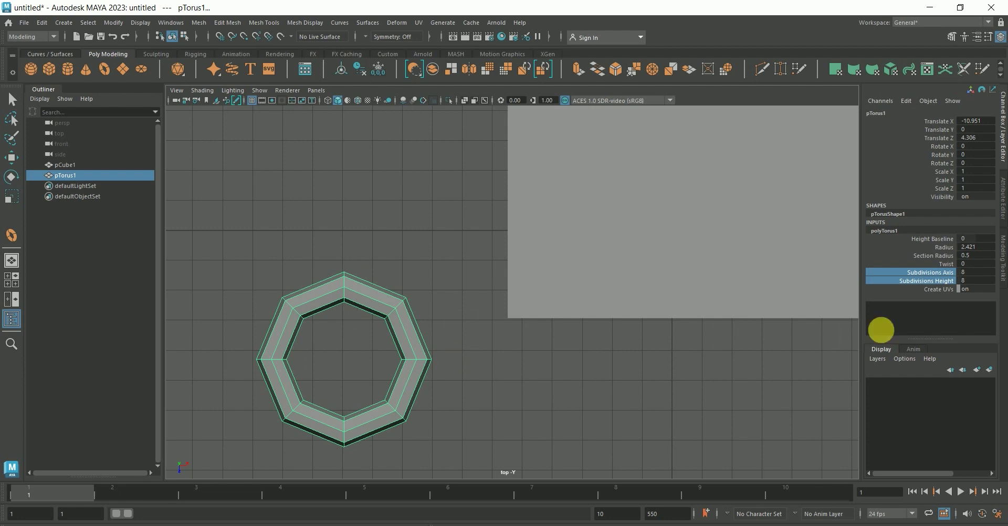
mouse_move(968, 282)
middle_mouse_down()
mouse_move(981, 282)
mouse_move(970, 285)
middle_mouse_up()
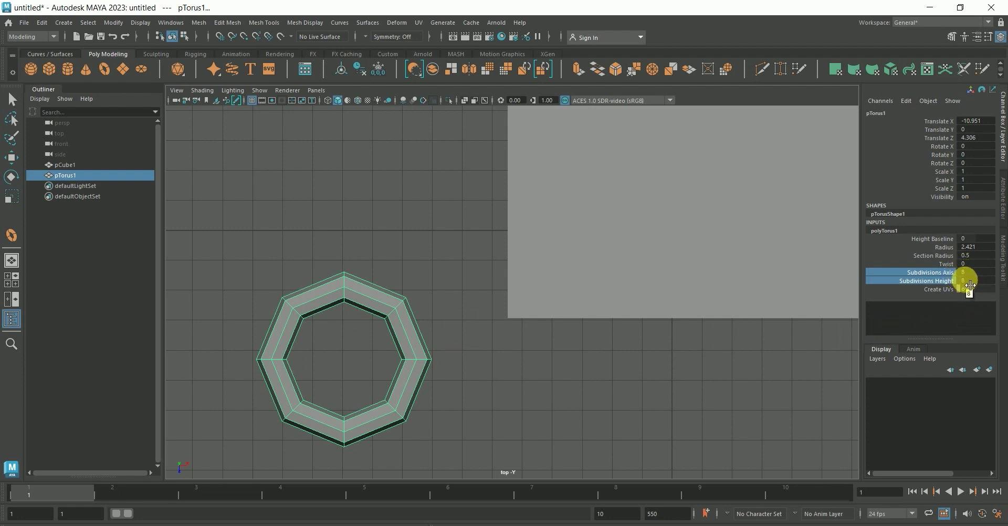
Set the torus Radius to 3.021 and Section Radius to 0.2.
left_click(944, 247)
middle_click_drag(837, 342, 792, 392)
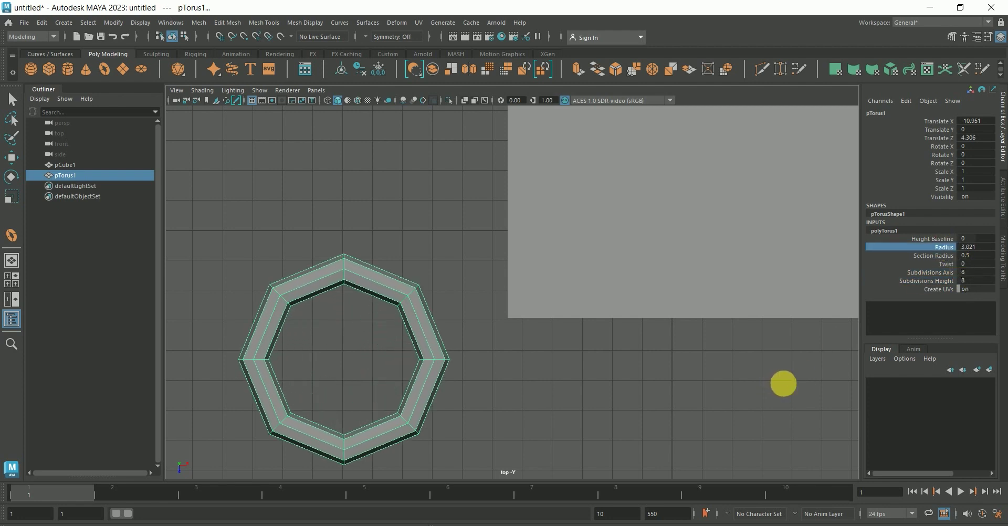
left_click(929, 256)
middle_click_drag(793, 417, 784, 420)
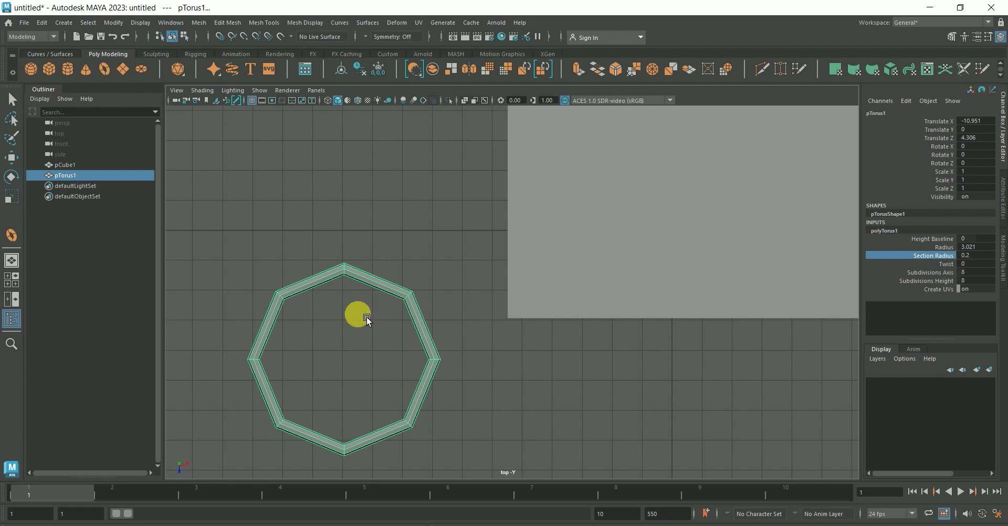
Switch the torus to edge mode and select its top and bottom edges.
right_click_drag(357, 312, 356, 267)
right_click_drag(354, 213, 355, 213)
scroll(350, 283, "up", 2)
mouse_move(360, 329)
middle_mouse_down("alt")
mouse_move(453, 317)
mouse_move(473, 289)
middle_mouse_up("alt")
scroll(485, 279, "down", 1)
scroll(473, 248, "up", 3)
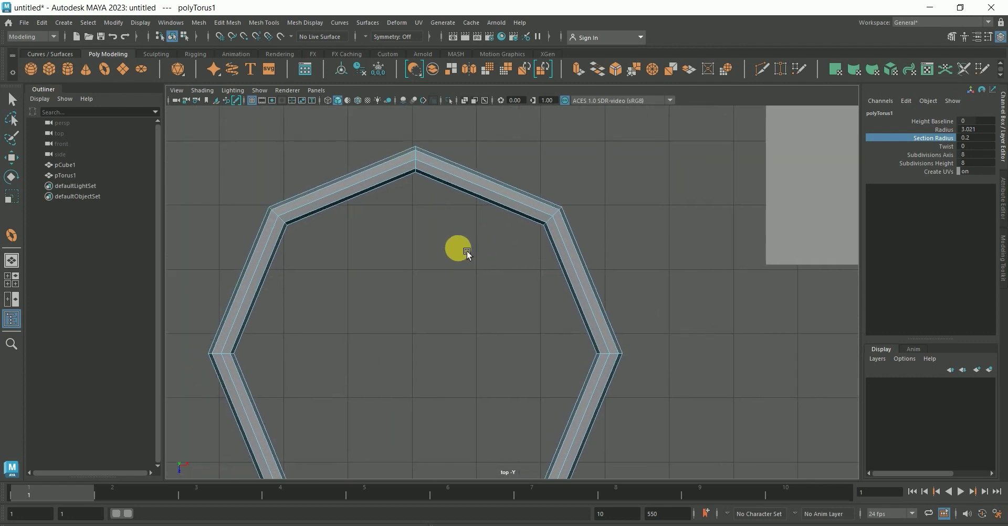
left_click(415, 159)
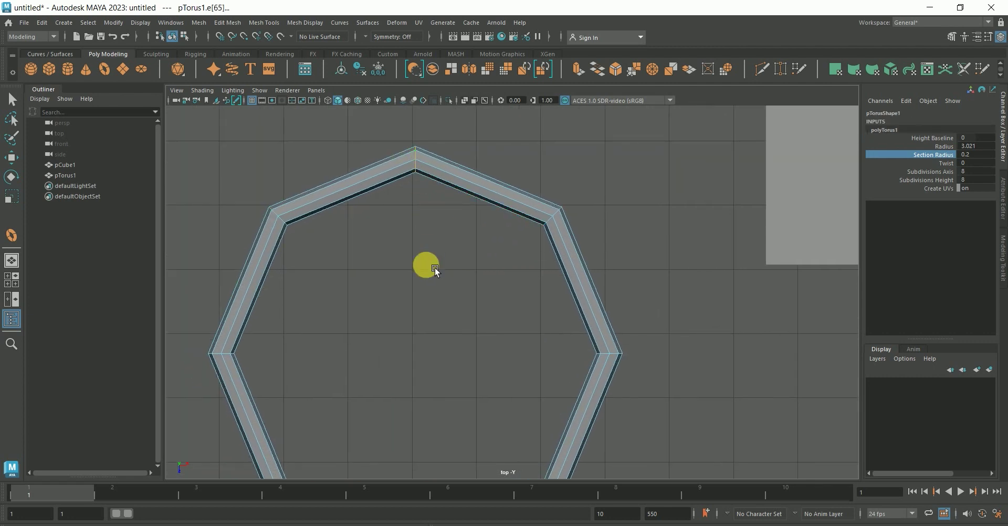
scroll(434, 269, "down", 3)
scroll(482, 410, "up", 1)
scroll(483, 417, "up", 1)
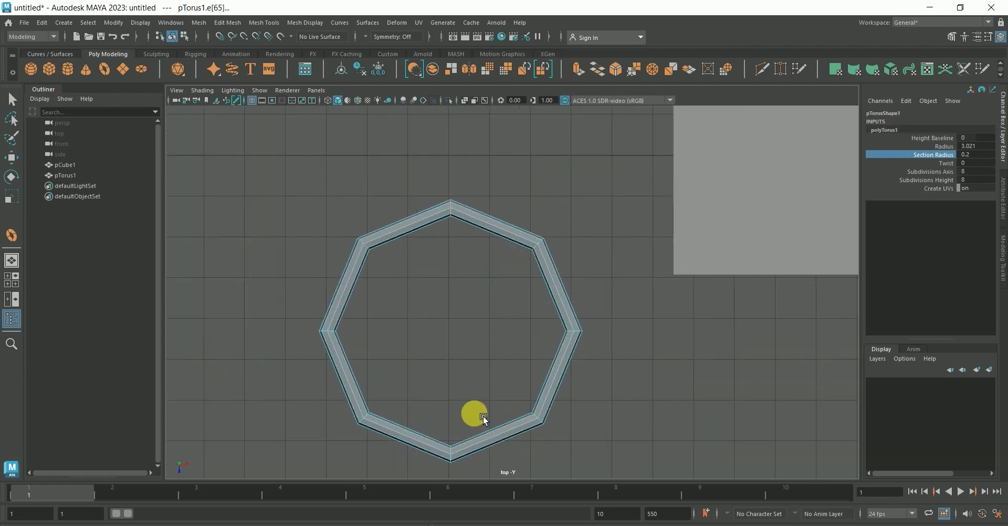
scroll(455, 427, "up", 2)
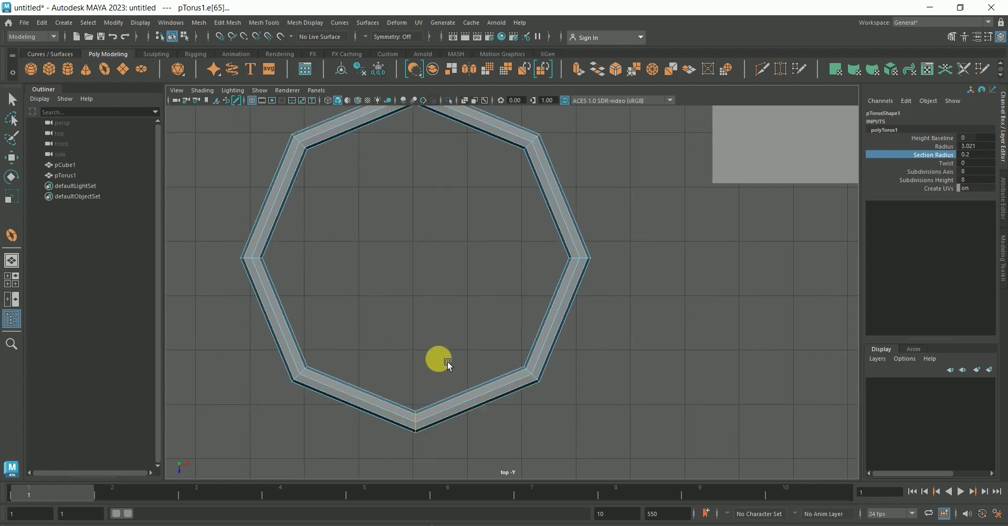
scroll(445, 364, "down", 2)
middle_click_drag(473, 333, 471, 377, "alt")
scroll(474, 368, "up", 1)
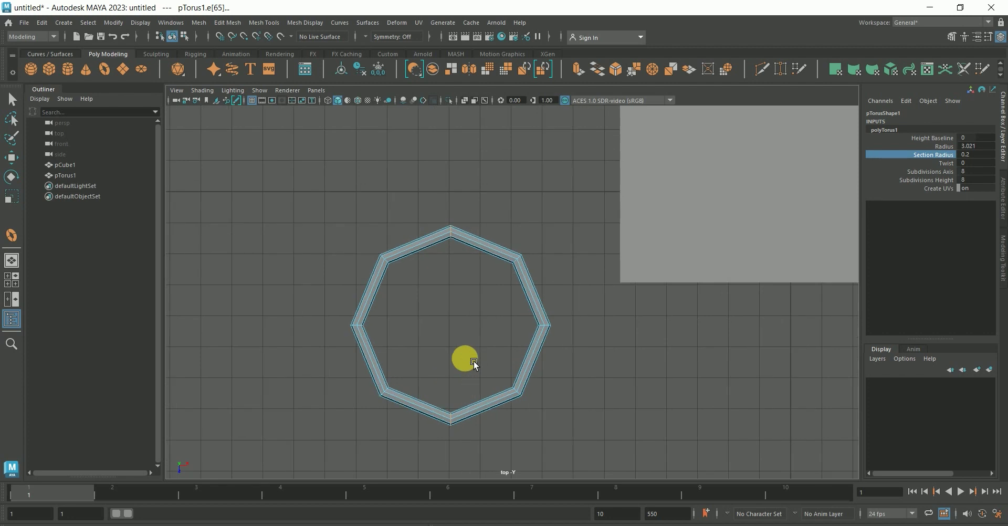
Bevel the torus's top and bottom edges with a fraction of 0.22.
key("ctrl+b")
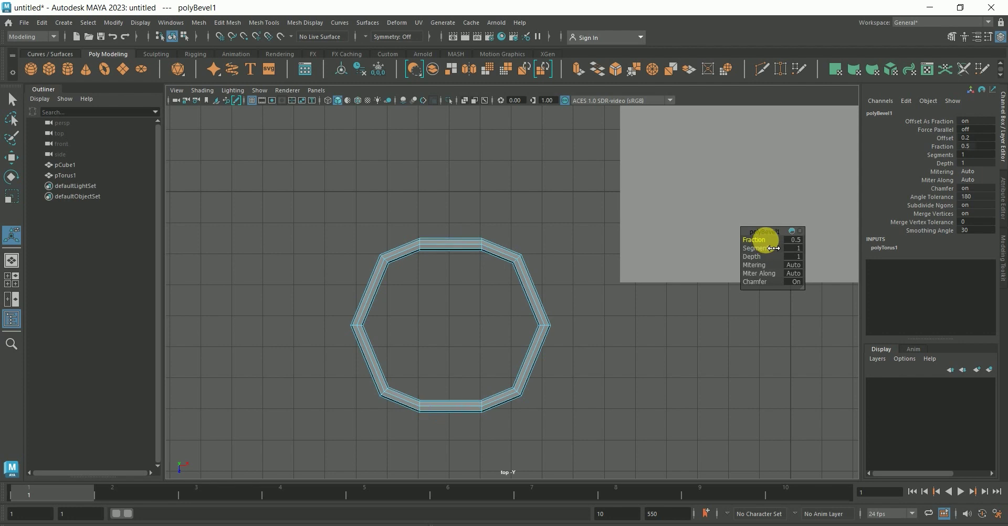
left_click_drag(774, 248, 762, 247)
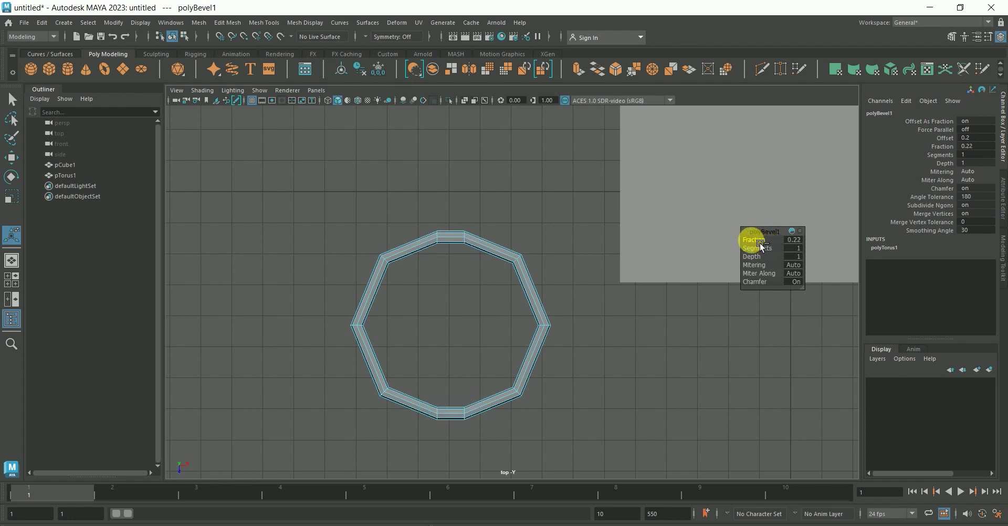
left_click(693, 344)
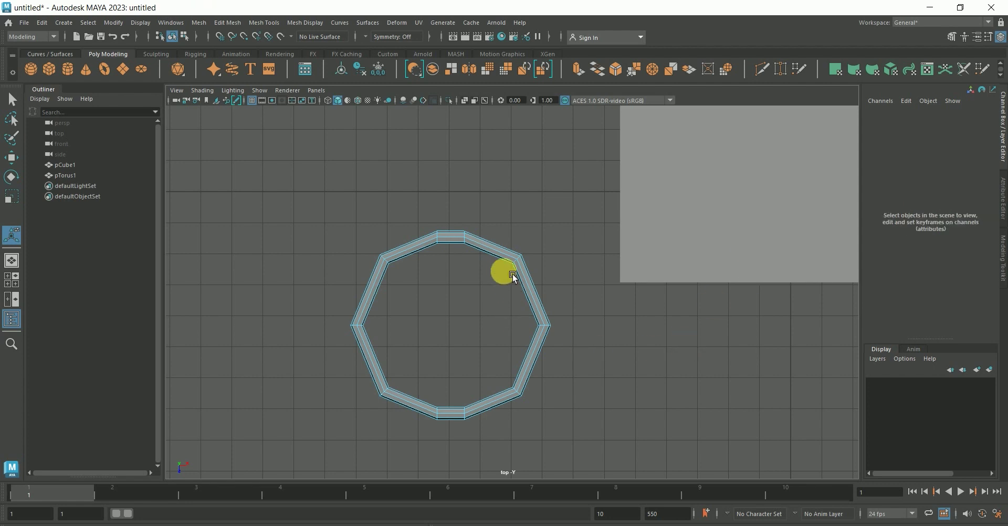
scroll(474, 260, "up", 2)
scroll(470, 253, "up", 2)
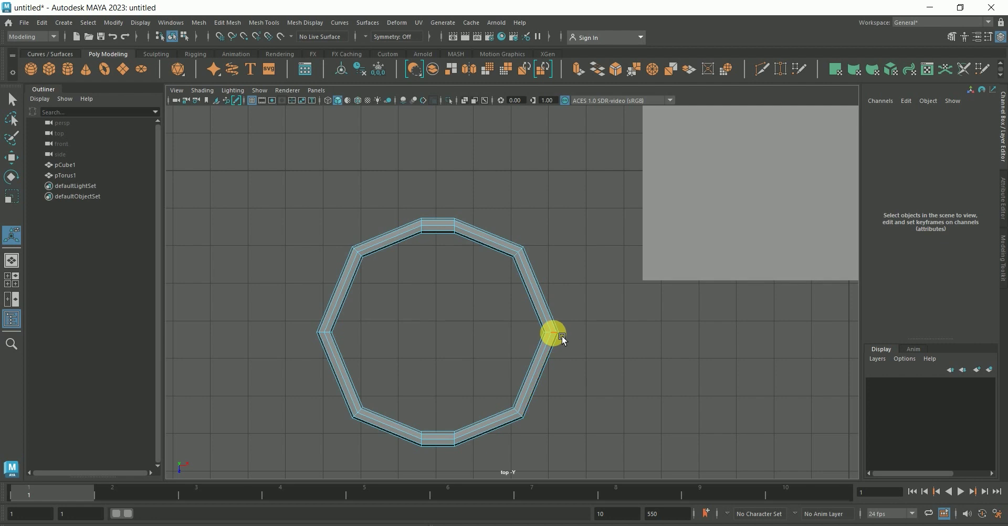
scroll(562, 340, "up", 1)
scroll(566, 347, "up", 2)
scroll(584, 354, "up", 2)
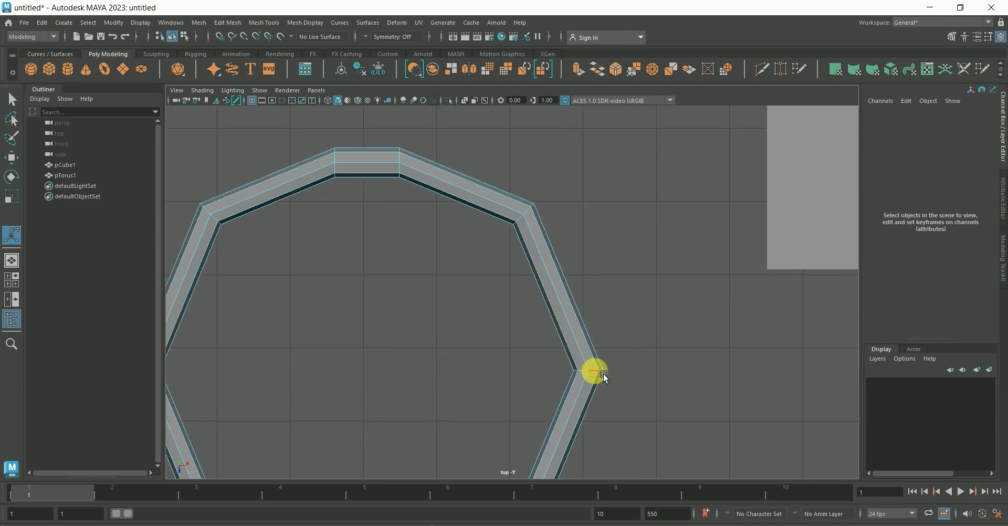
Select the torus's side edges and bevel them at fraction 0.13.
left_click_drag(604, 374, 606, 374, "alt")
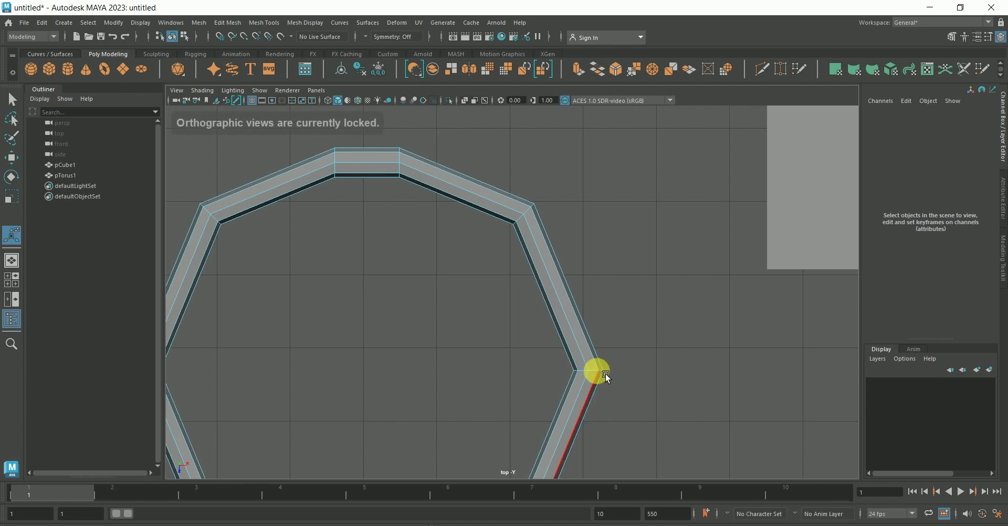
left_click(604, 373)
scroll(517, 367, "down", 3)
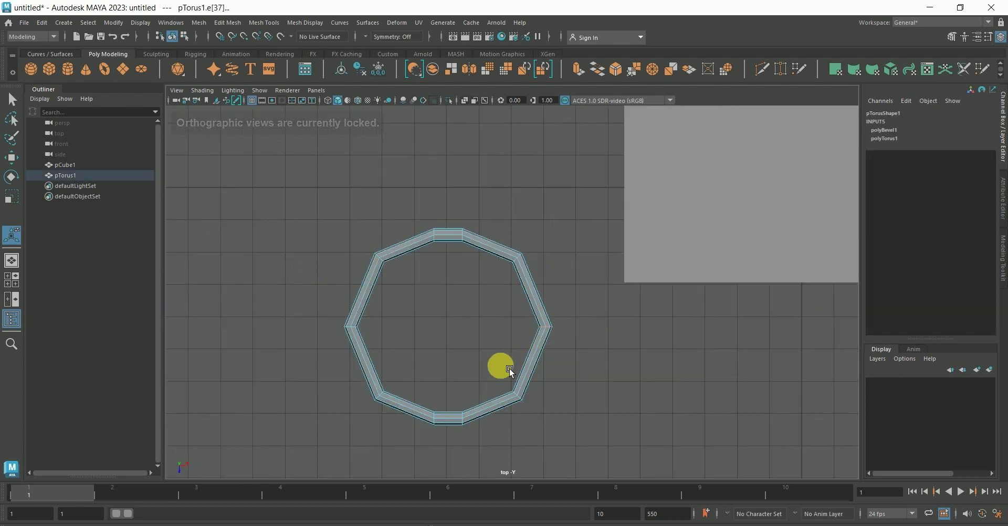
mouse_move(439, 361)
right_mouse_down("alt")
mouse_move(384, 344)
mouse_move(306, 345)
right_mouse_up("alt")
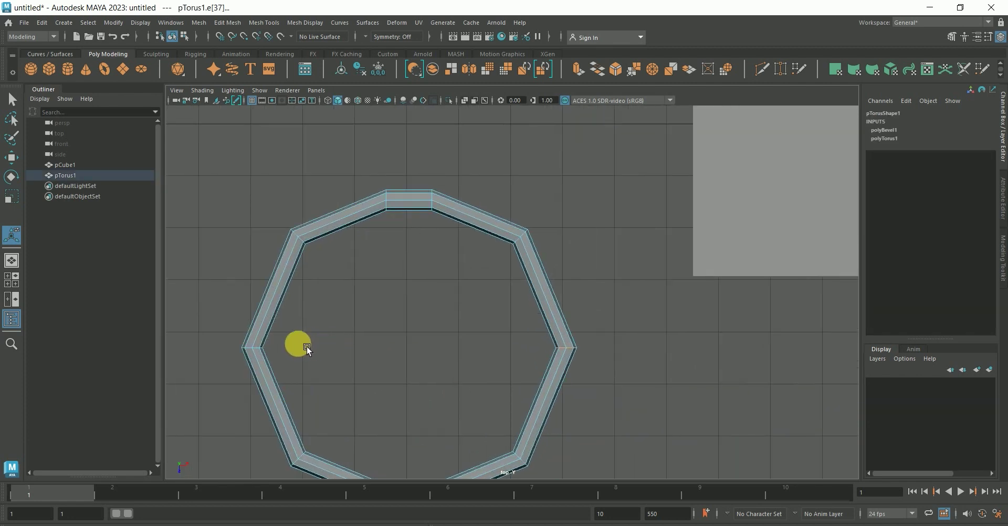
middle_click_drag(340, 344, 407, 326, "alt")
right_click_drag(338, 333, 323, 349, "alt")
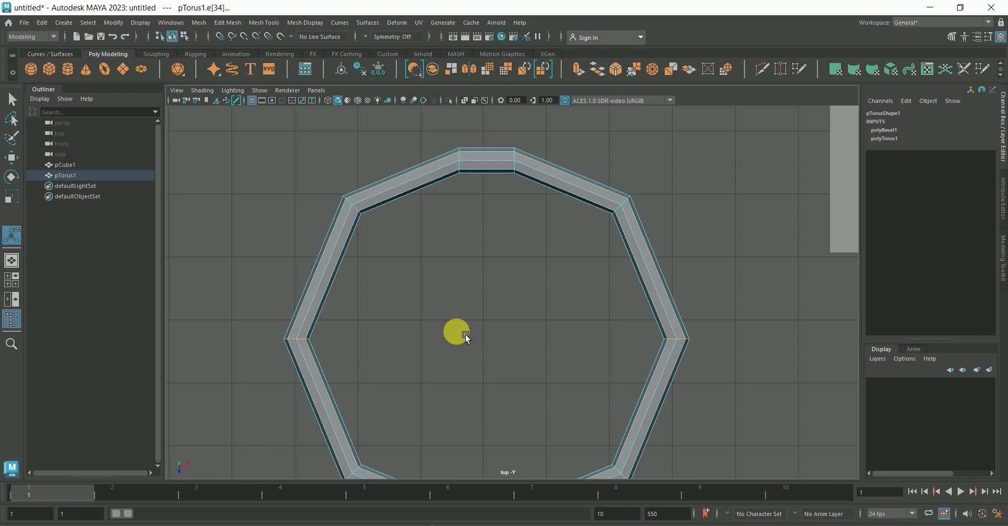
key("ctrl+b")
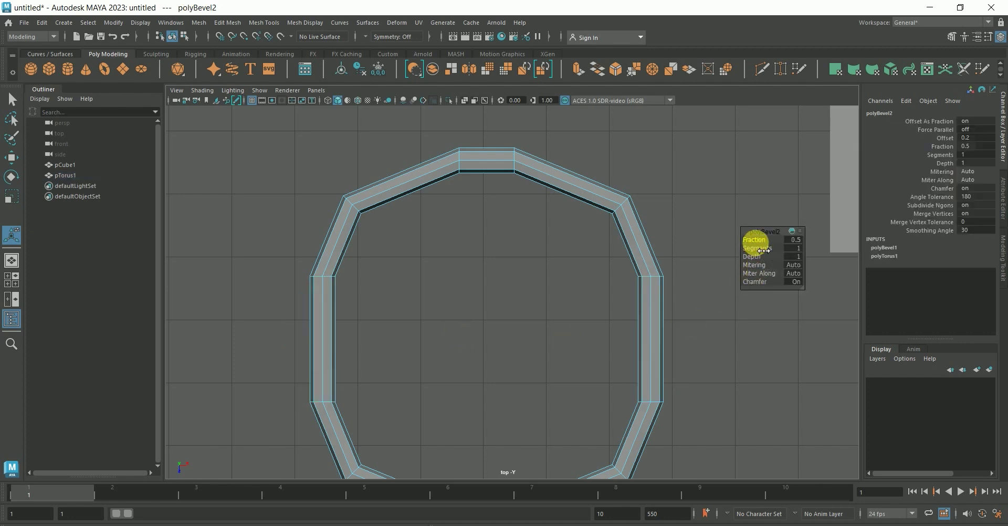
left_click_drag(762, 248, 743, 249)
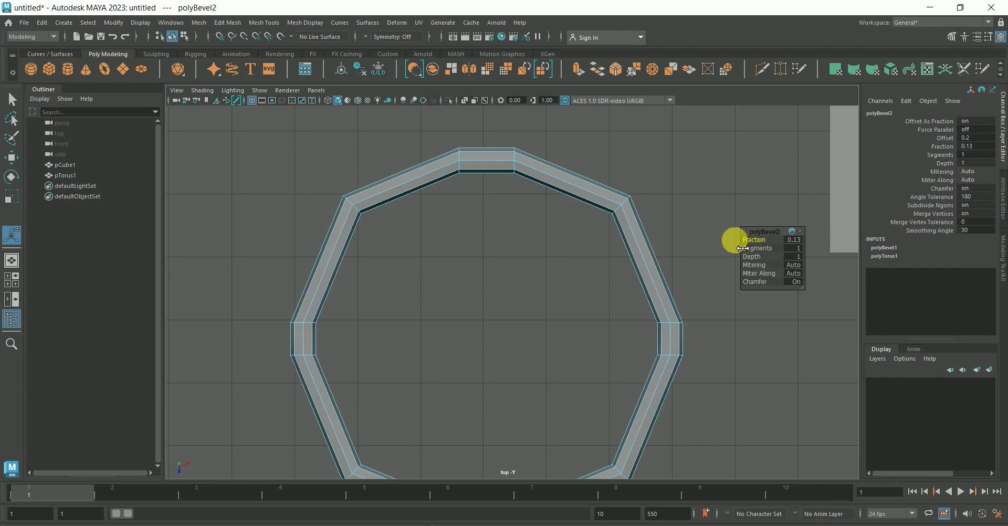
left_click(726, 371)
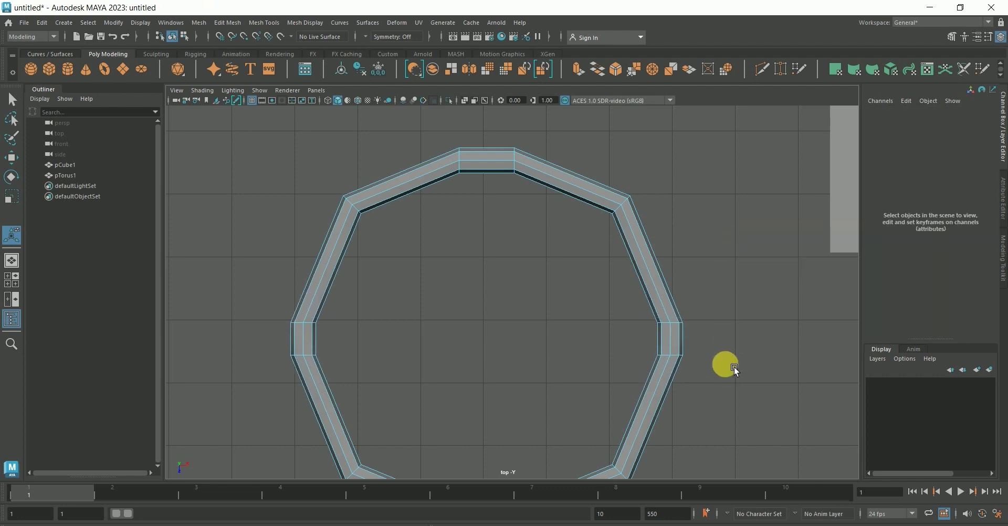
scroll(725, 367, "down", 3)
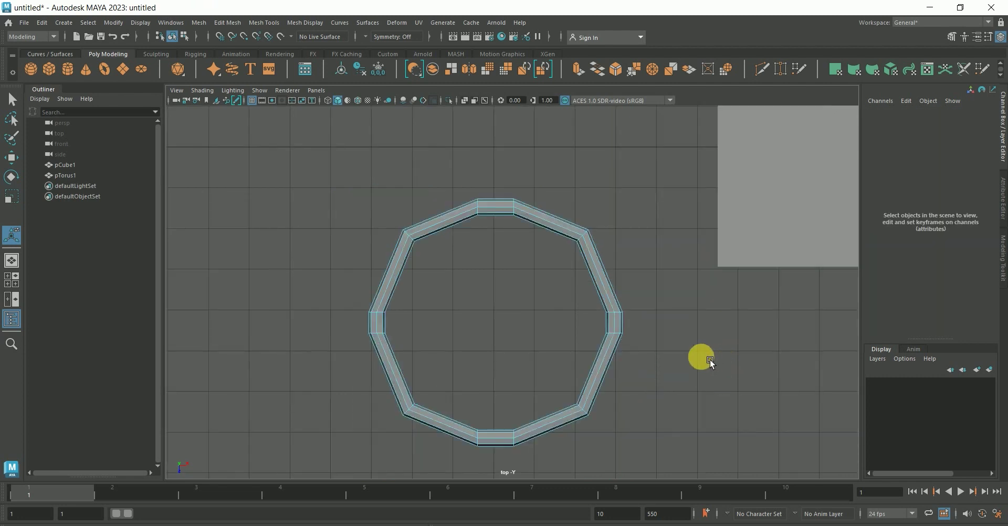
Marquee-select the faces on the torus's right half and delete them.
right_click(530, 371)
left_click(537, 314)
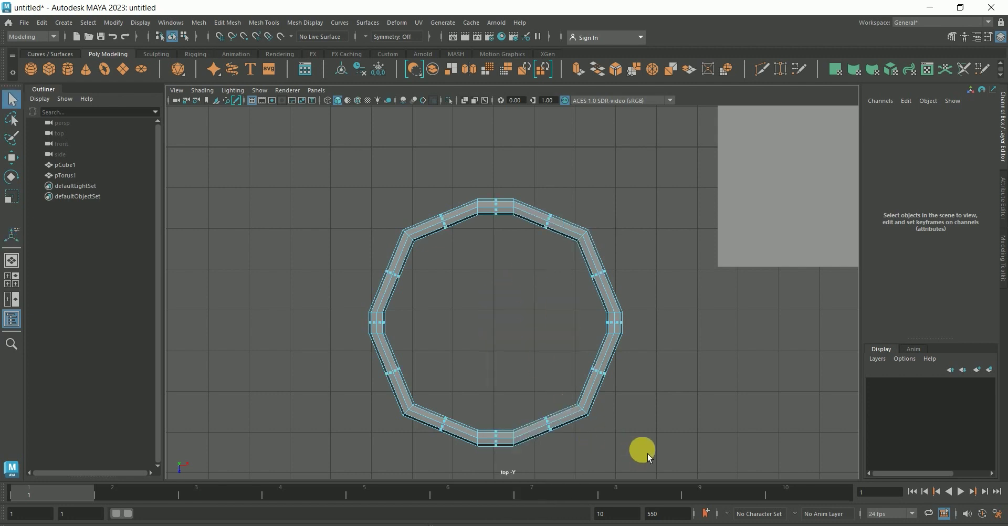
left_click_drag(570, 450, 490, 191)
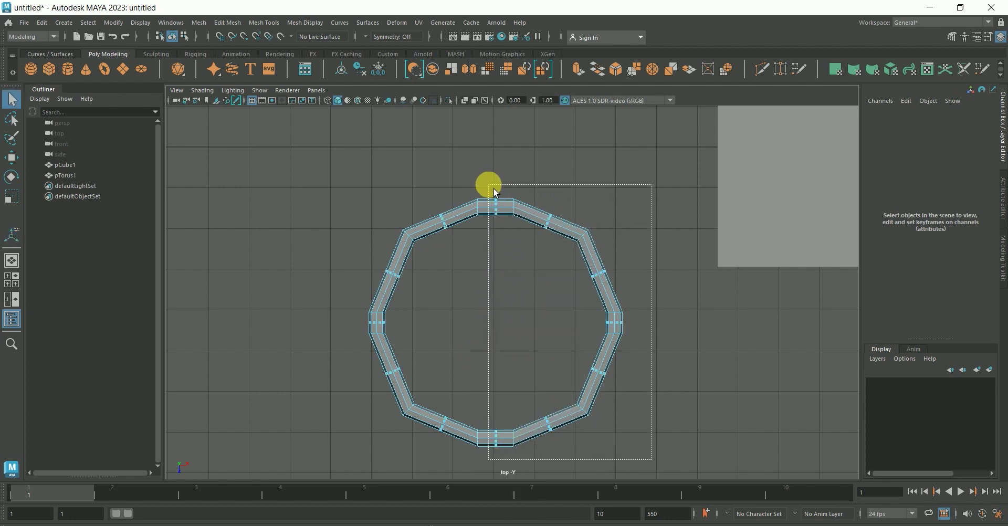
key("Delete")
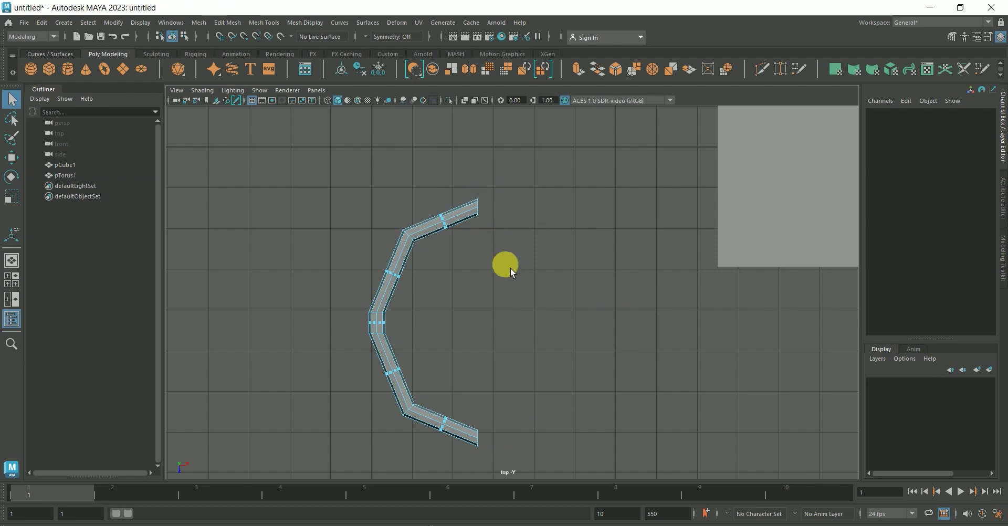
Return to object mode, deselect the torus, and switch to a single perspective view.
scroll(511, 268, "up", 2)
scroll(512, 268, "down", 4)
left_click_drag(510, 321, 459, 314, "alt")
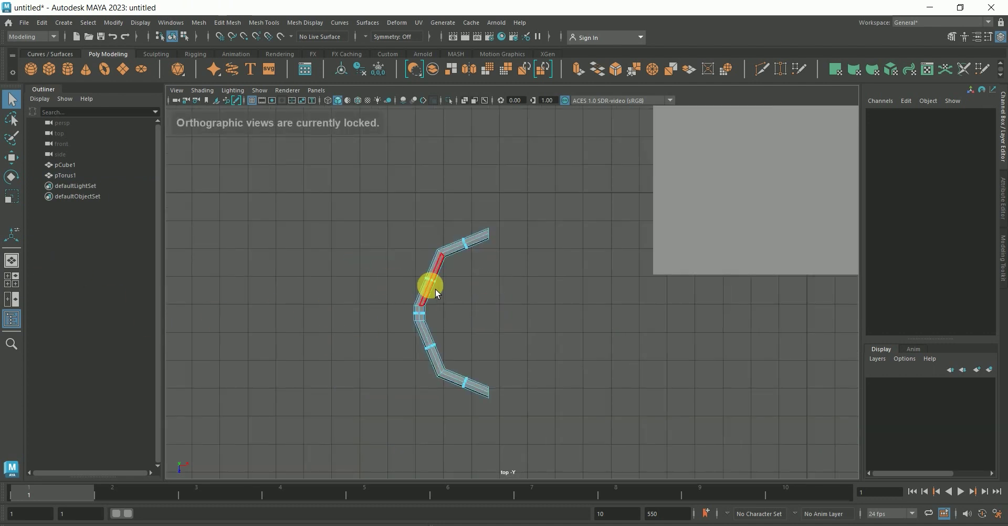
right_click_drag(437, 290, 452, 214)
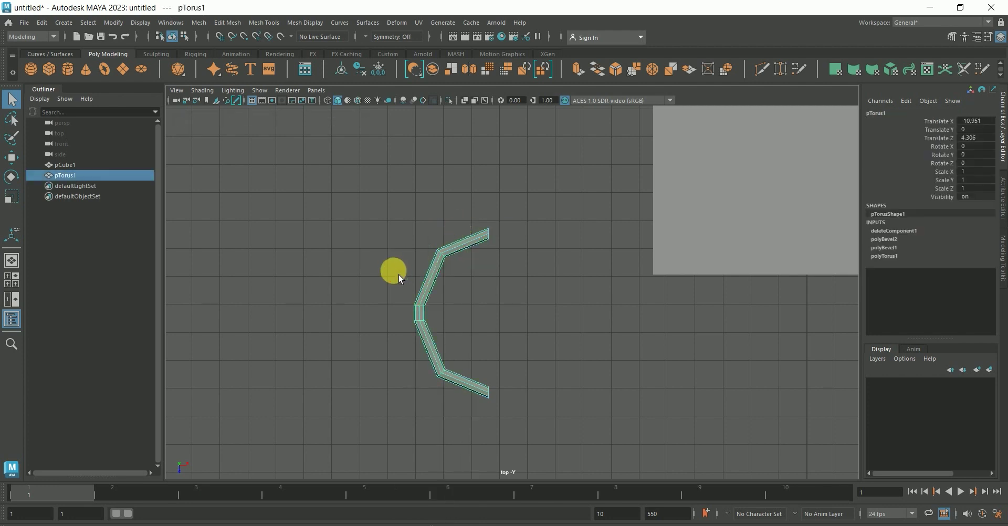
left_click(400, 279)
left_click(18, 264)
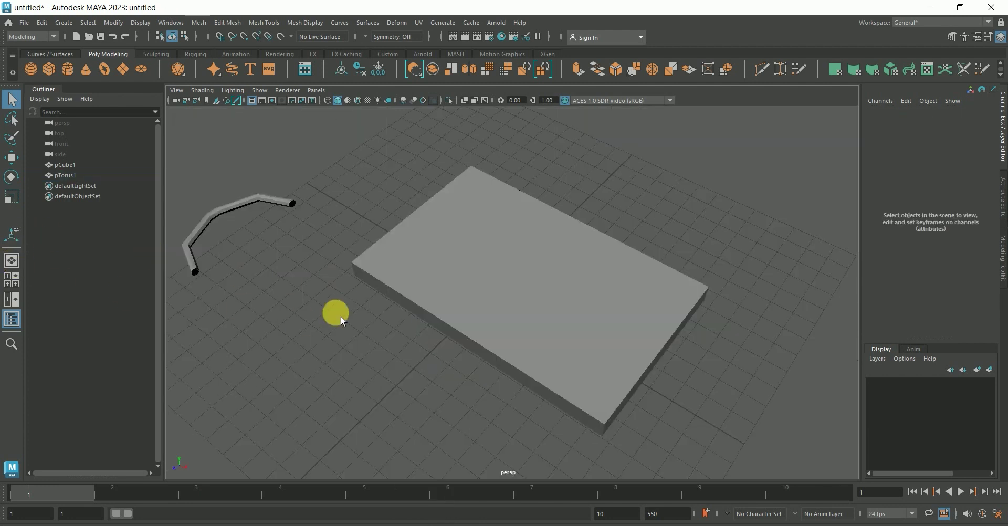
Select the half-ring and move it up and over the slab.
left_click(206, 232)
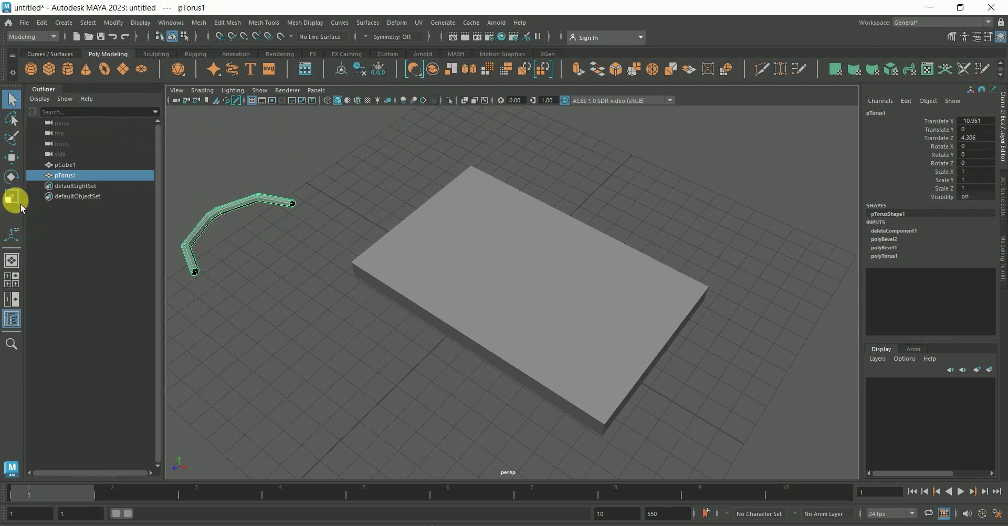
key("w")
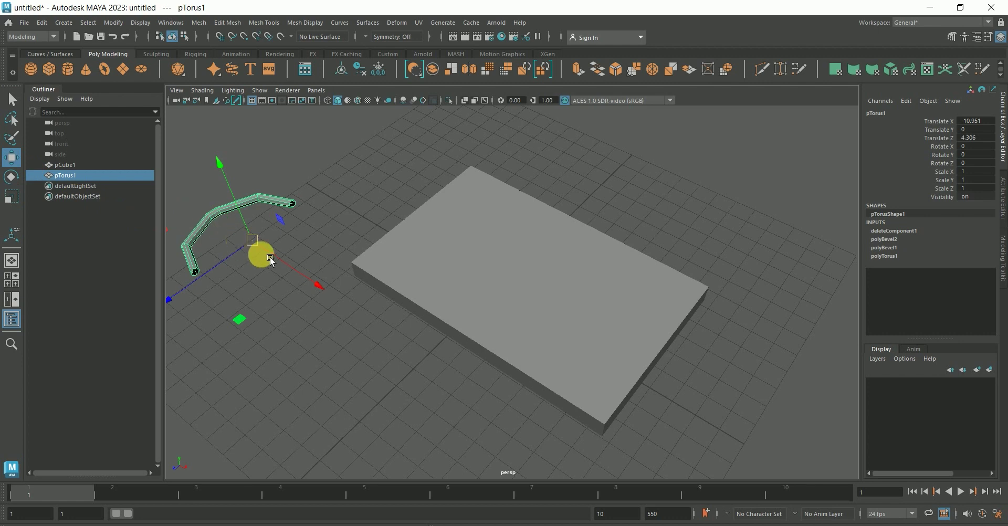
left_click_drag(323, 282, 367, 326)
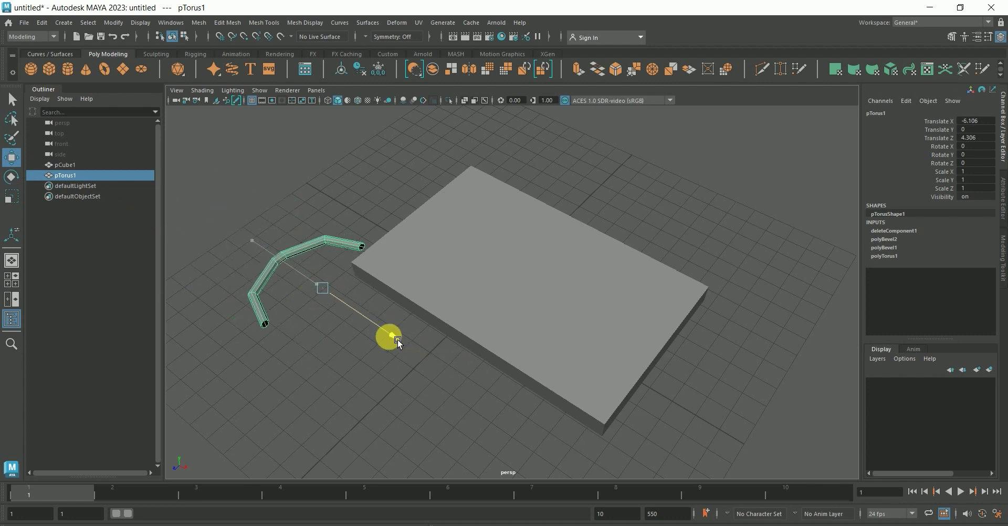
left_click_drag(302, 234, 277, 131)
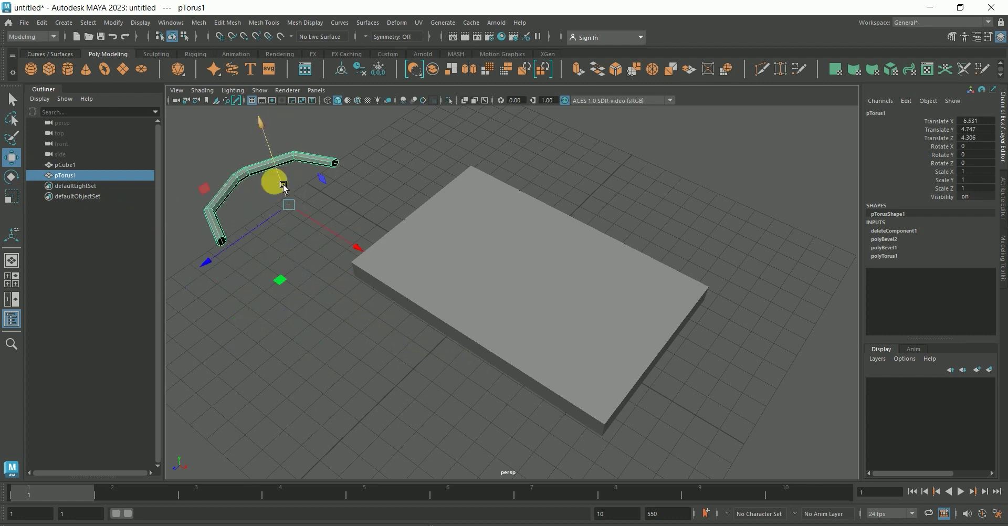
left_click_drag(352, 246, 262, 242)
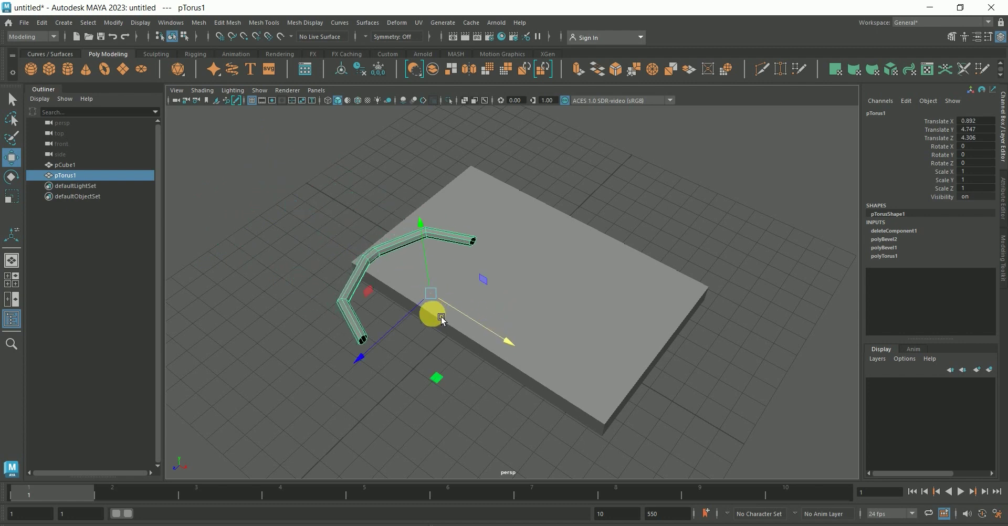
Rotate the half-ring to -90 about Z and 90 about X.
left_click(11, 177)
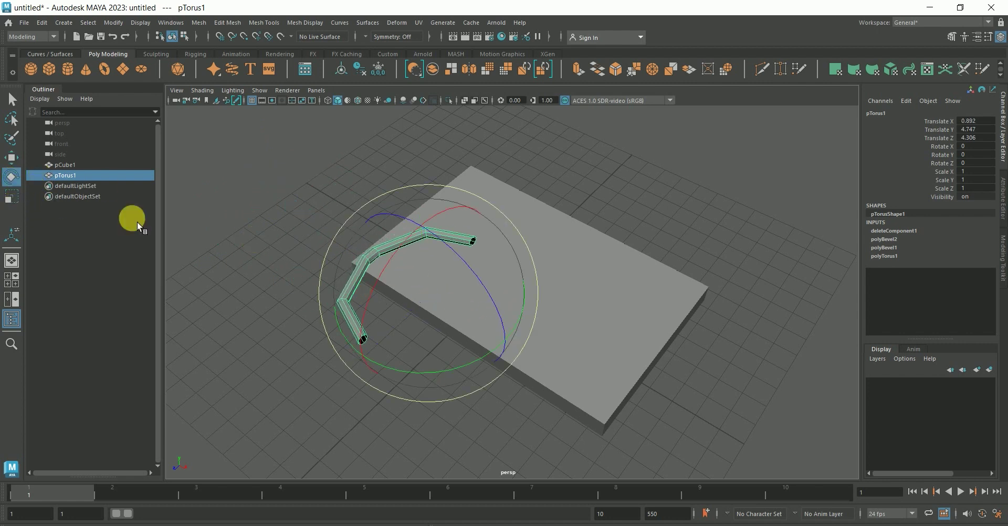
left_click_drag(472, 266, 544, 362)
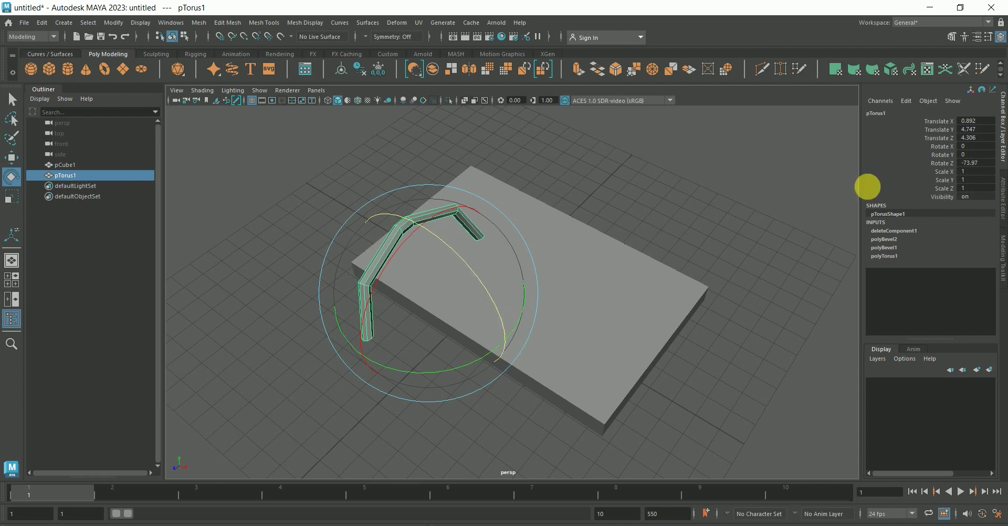
double_click(967, 165)
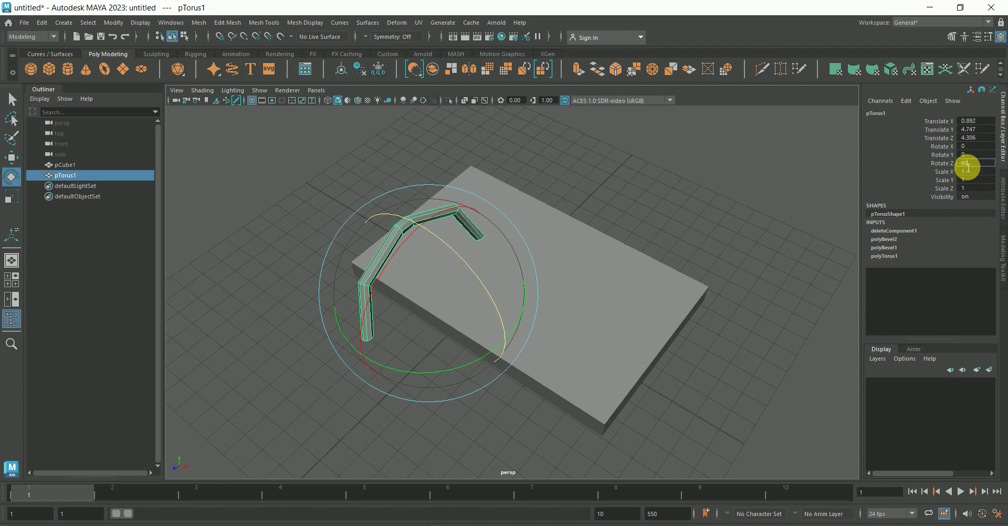
key("Return")
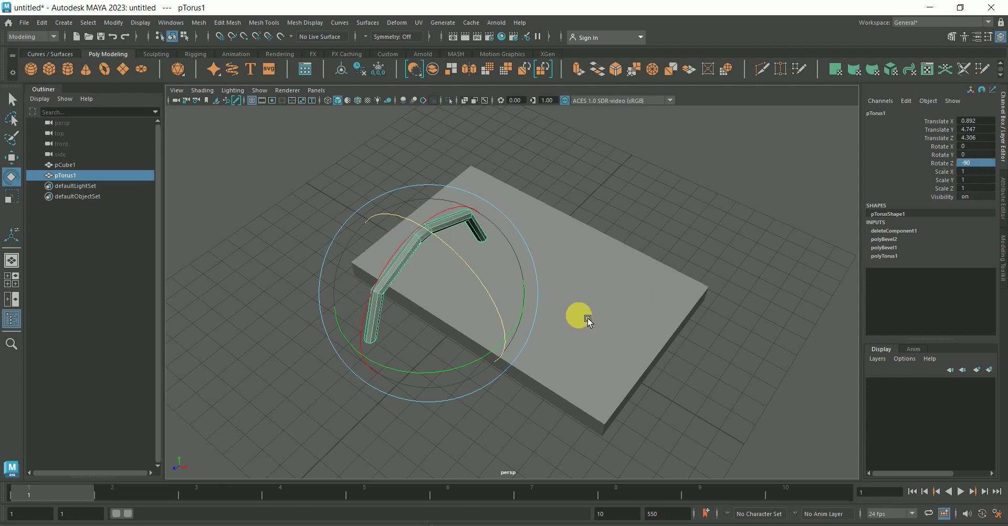
left_click_drag(513, 329, 453, 359)
double_click(969, 147)
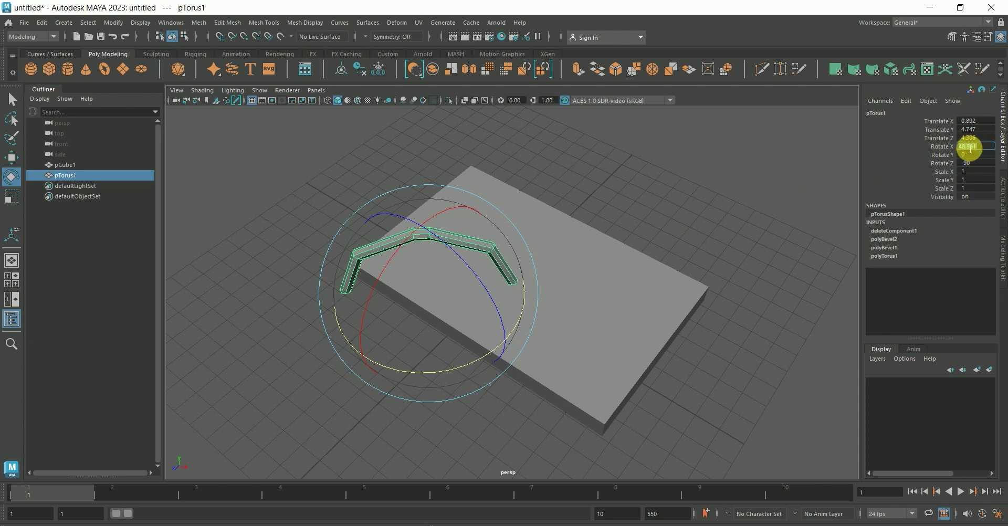
type("90")
key("Return")
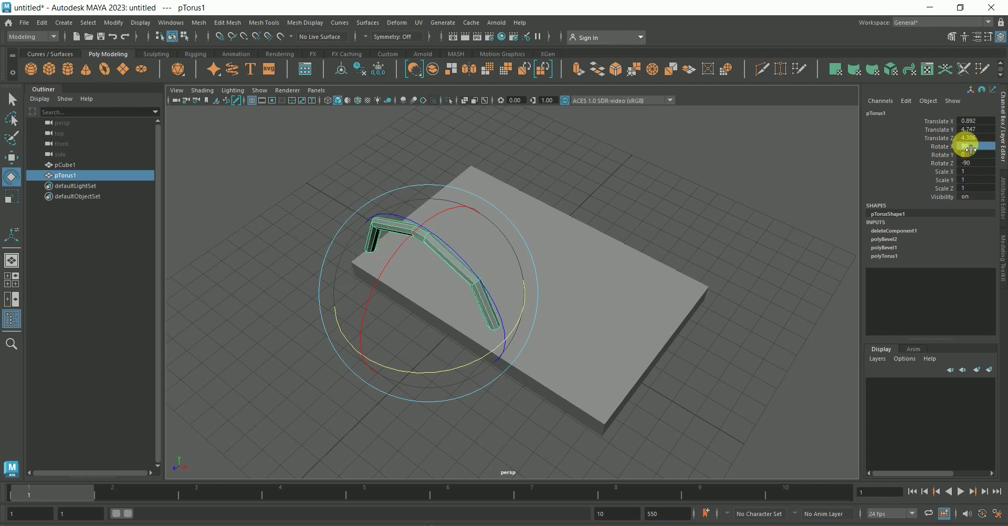
Scale the half-ring down uniformly until Scale X/Y/Z read 0.025.
left_click(17, 200)
left_click_drag(431, 290, 334, 254)
scroll(378, 271, "up", 3)
scroll(342, 345, "up", 2)
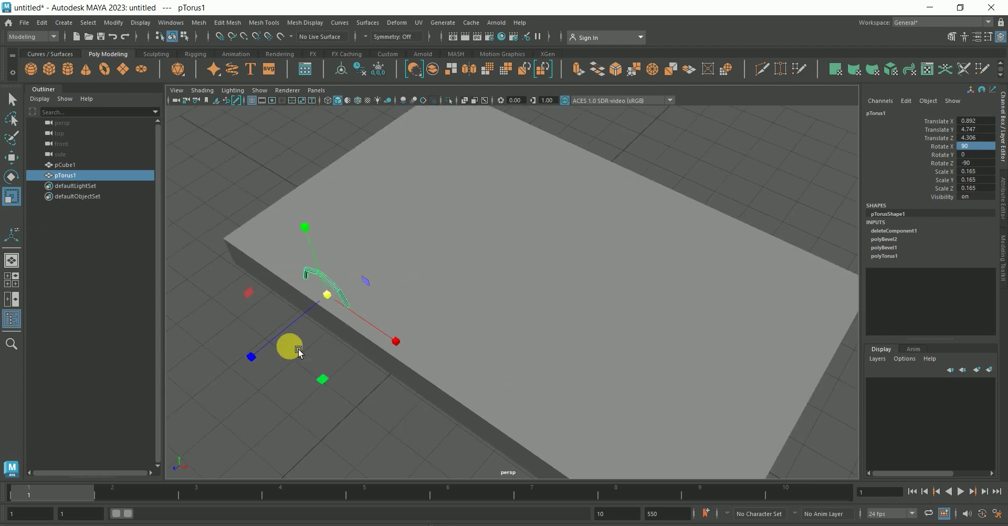
left_click_drag(298, 349, 344, 344, "alt")
left_click_drag(526, 307, 494, 309)
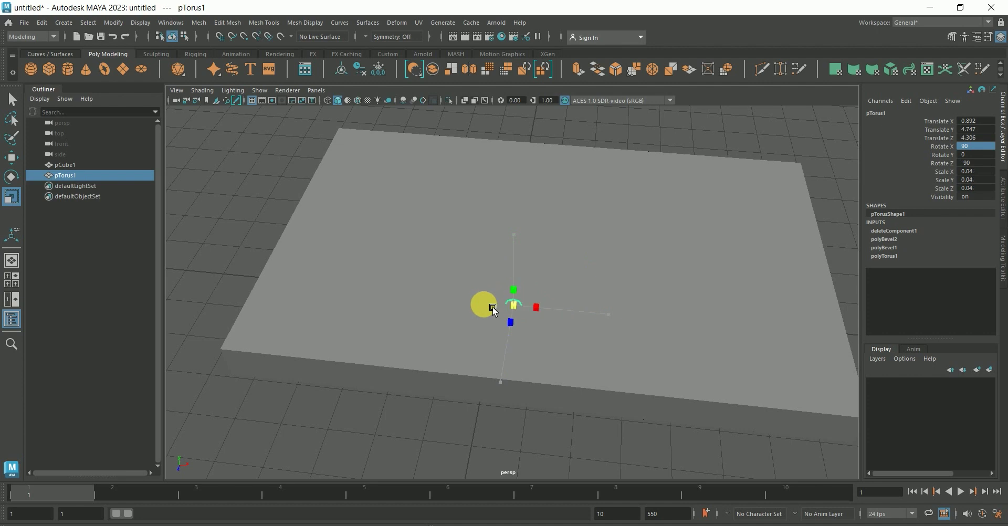
scroll(494, 310, "up", 3)
left_click_drag(493, 310, 500, 310)
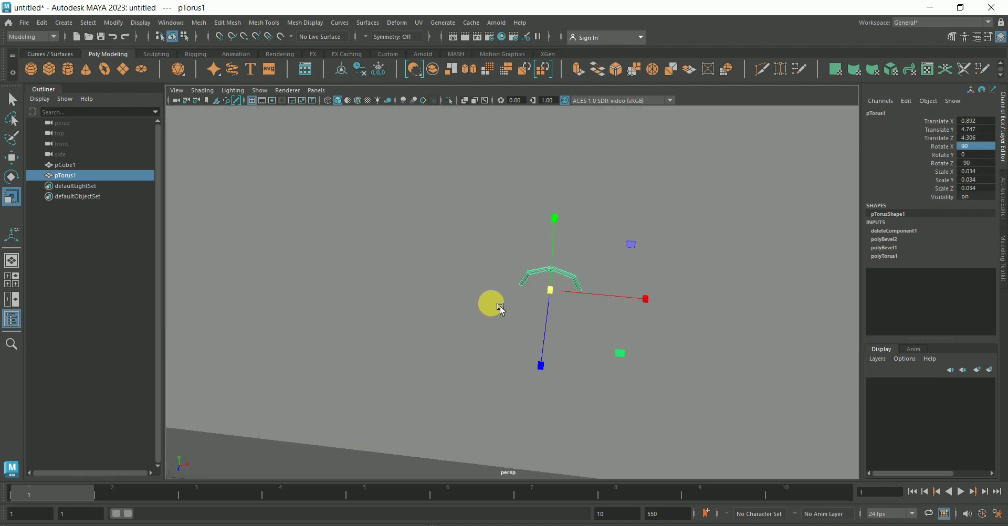
middle_click_drag(500, 310, 515, 294, "alt")
left_click_drag(646, 214, 619, 223)
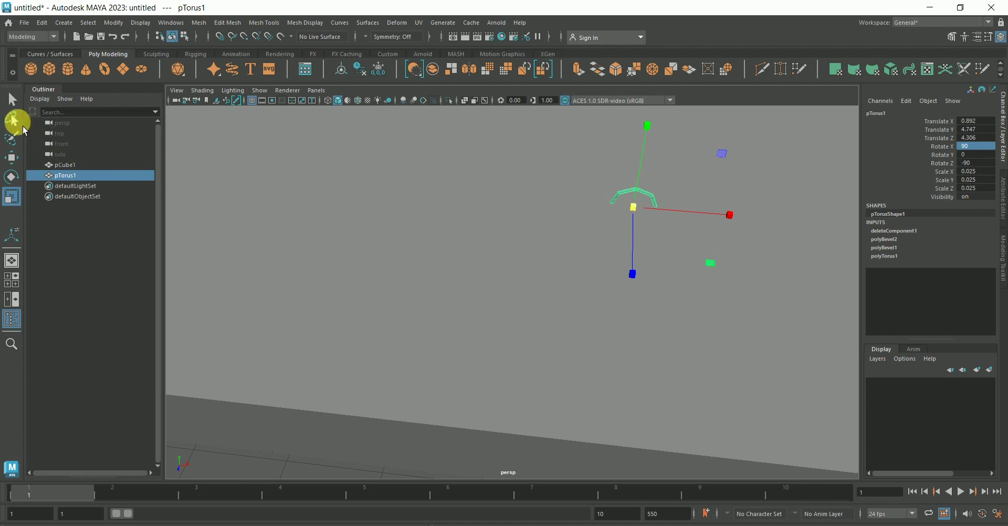
Return to the Move tool and bring up its axis orientation settings.
left_click(11, 158)
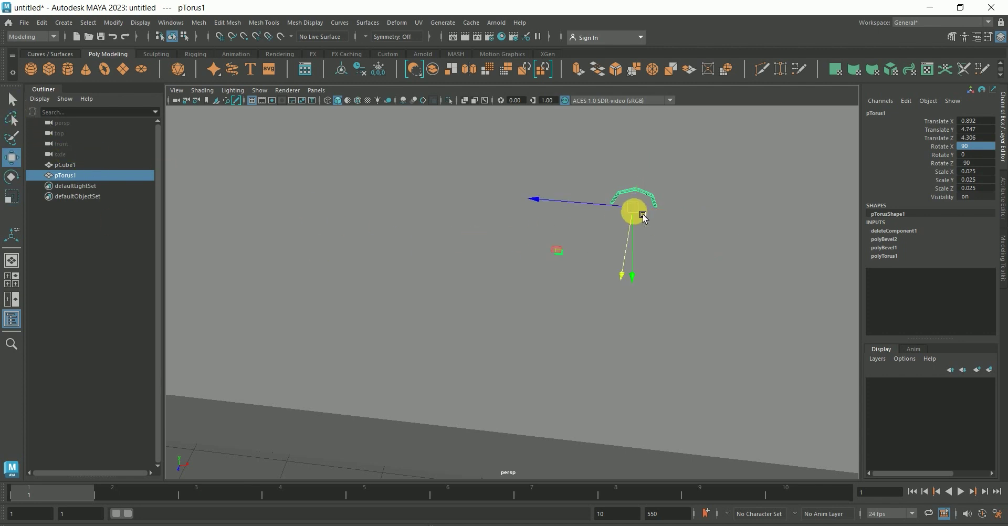
scroll(620, 247, "down", 5)
left_click_drag(473, 326, 467, 317, "alt")
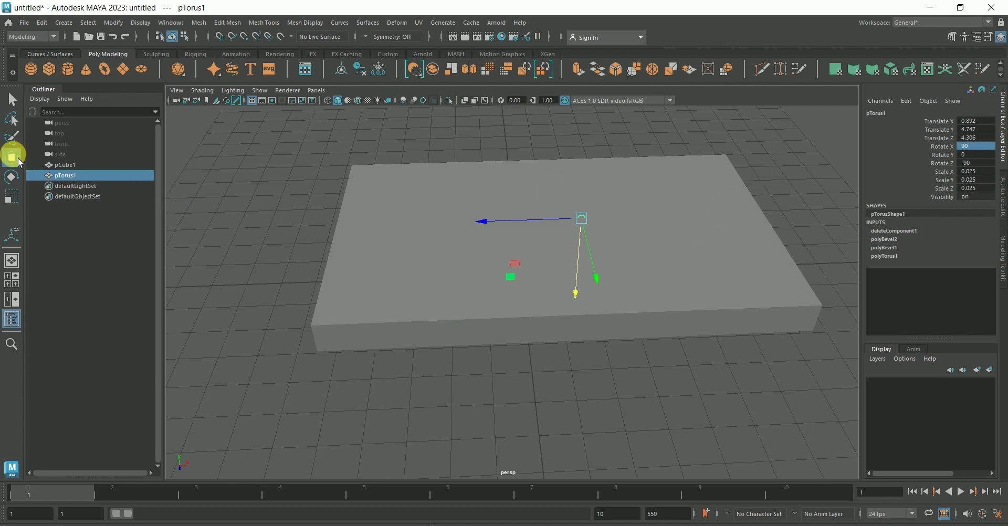
double_click(16, 158)
left_click(216, 148)
Set Move axis orientation to World and lower the handle onto the slab's top.
left_click(228, 168)
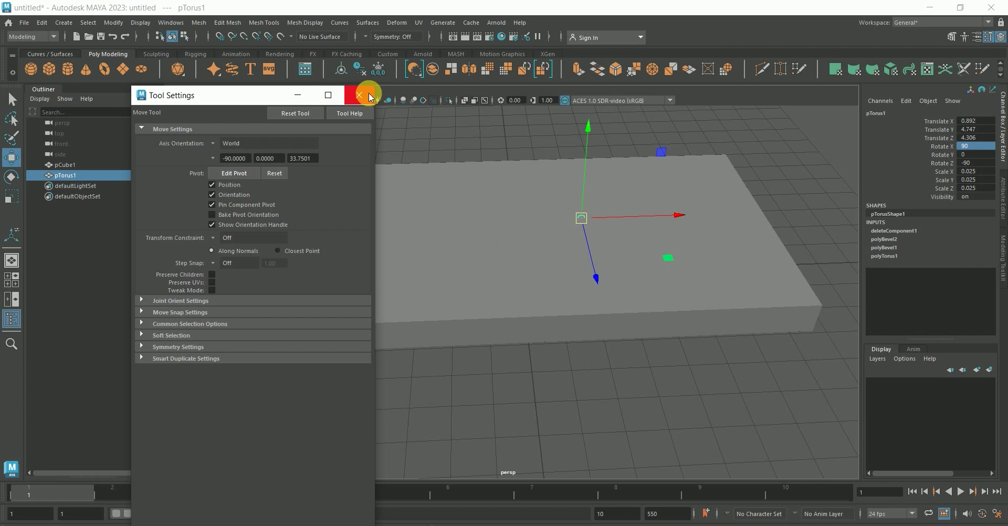
left_click(359, 95)
mouse_move(596, 134)
left_mouse_down()
mouse_move(587, 260)
mouse_move(583, 205)
left_mouse_up()
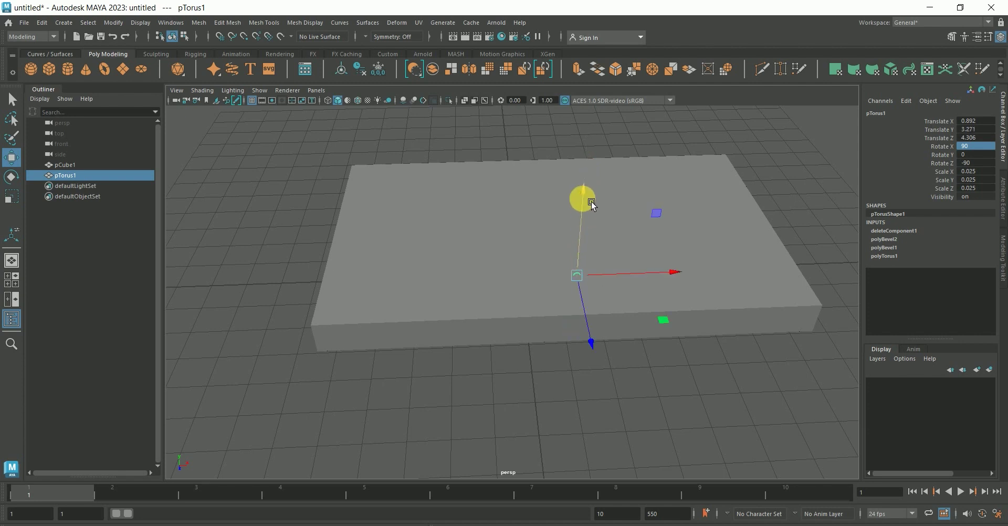
mouse_move(388, 419)
left_mouse_down("alt")
mouse_move(444, 426)
mouse_move(563, 382)
left_mouse_up("alt")
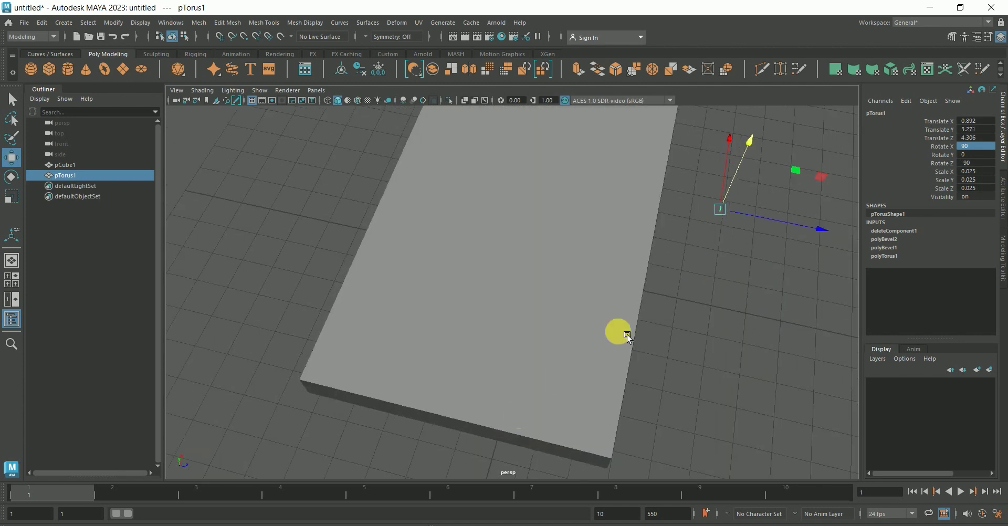
left_click_drag(826, 233, 725, 235)
left_click_drag(652, 139, 661, 163)
mouse_move(575, 295)
left_mouse_down("alt")
mouse_move(504, 272)
mouse_move(475, 221)
left_mouse_up("alt")
left_click_drag(539, 133, 536, 175)
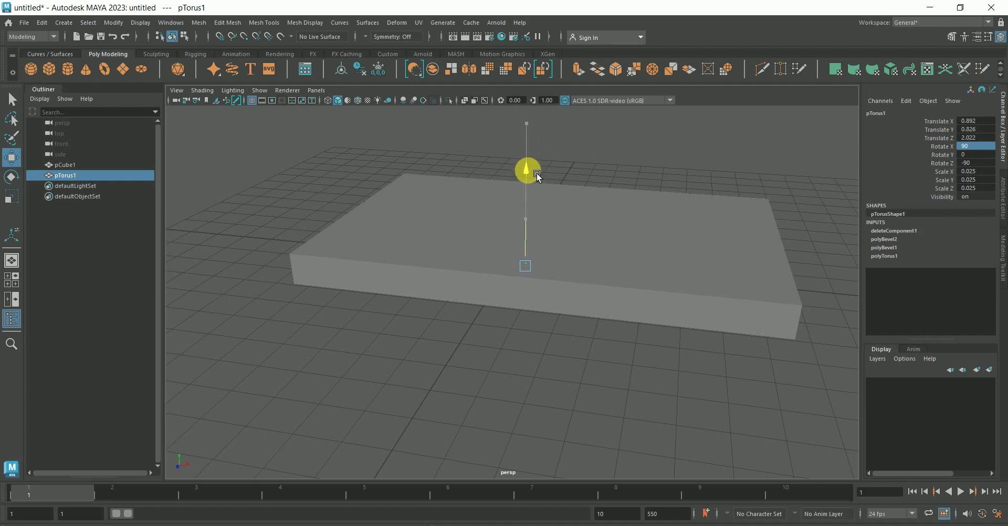
left_click_drag(537, 172, 532, 169)
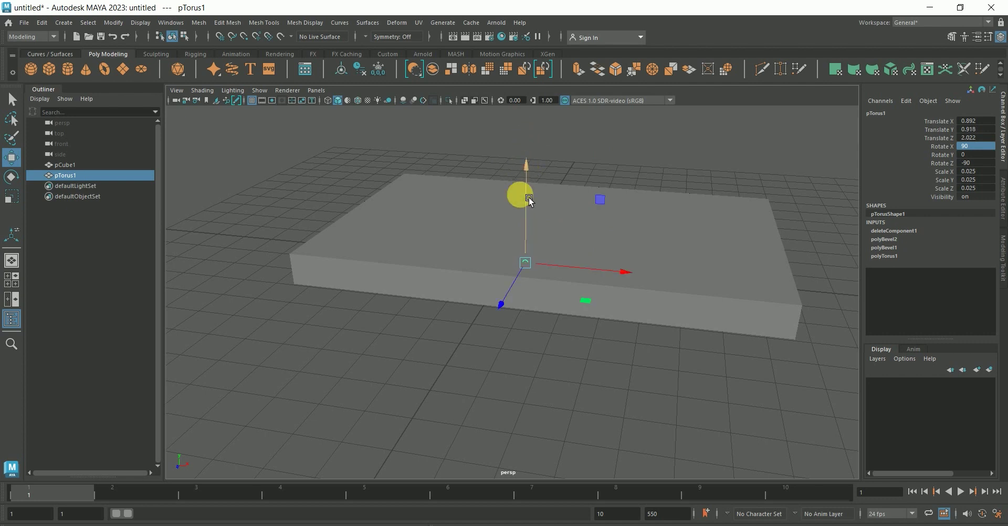
Slide the handle along X to the slab's left edge, at -4.949, 0.918, 2.022.
scroll(504, 263, "up", 3)
scroll(467, 315, "up", 3)
left_click_drag(462, 322, 578, 313, "alt")
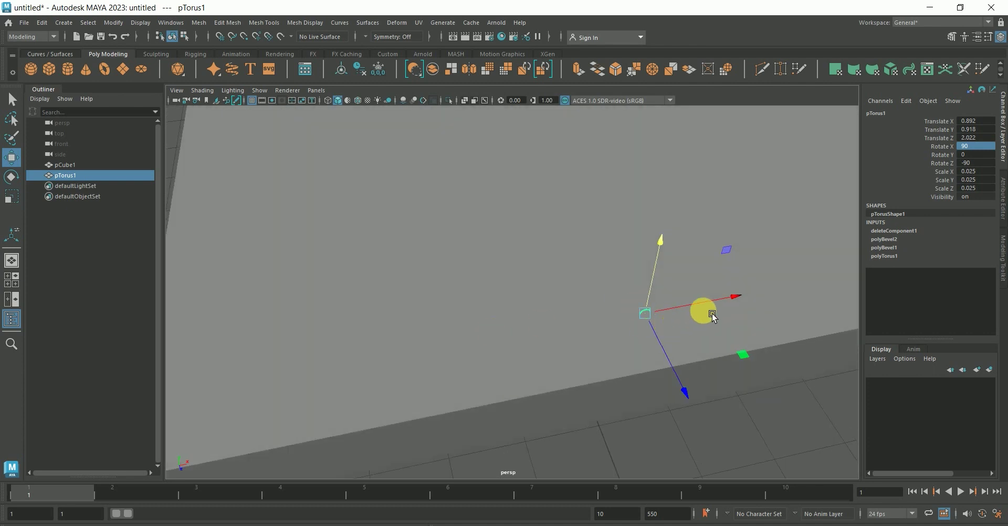
left_click_drag(733, 297, 626, 336)
middle_click_drag(374, 400, 326, 409)
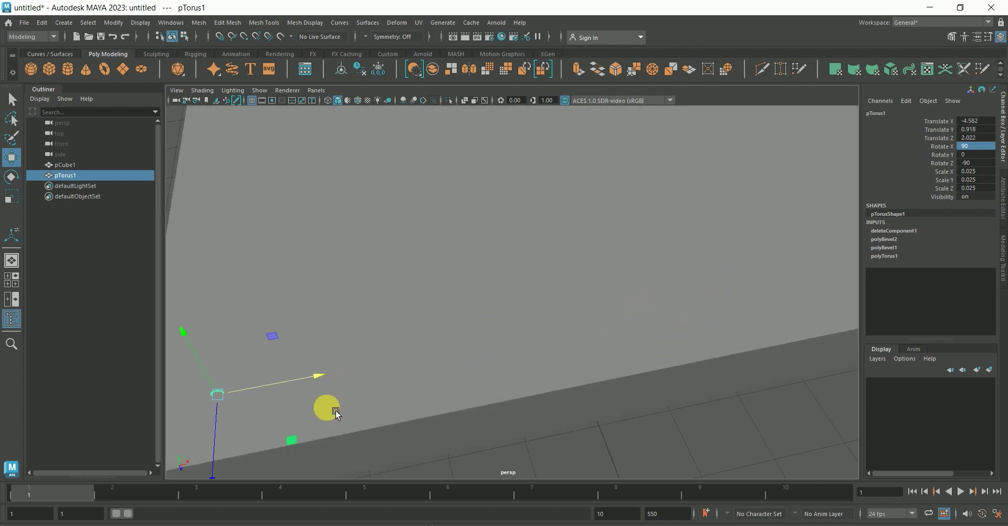
scroll(372, 383, "down", 3)
middle_click_drag(441, 340, 414, 344)
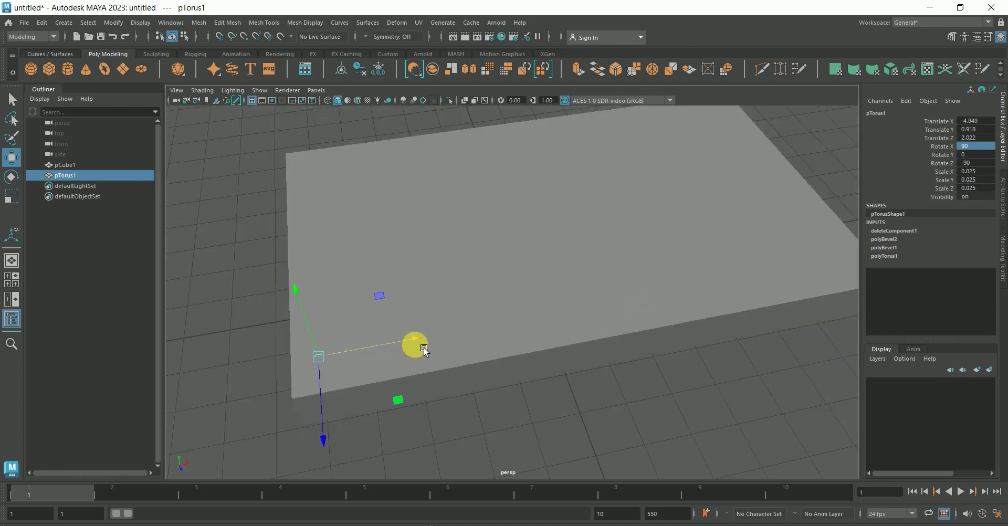
scroll(420, 349, "up", 3)
scroll(436, 357, "down", 1)
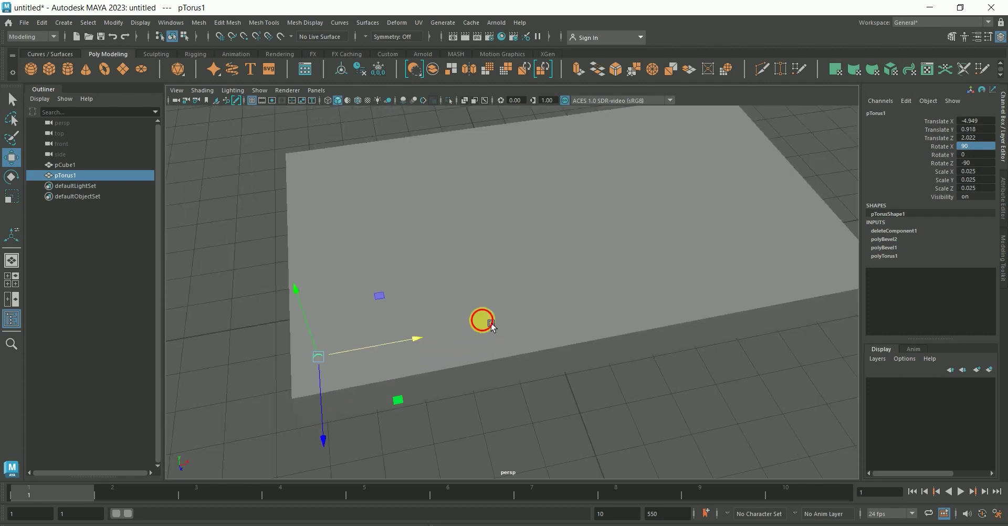
left_click(483, 321)
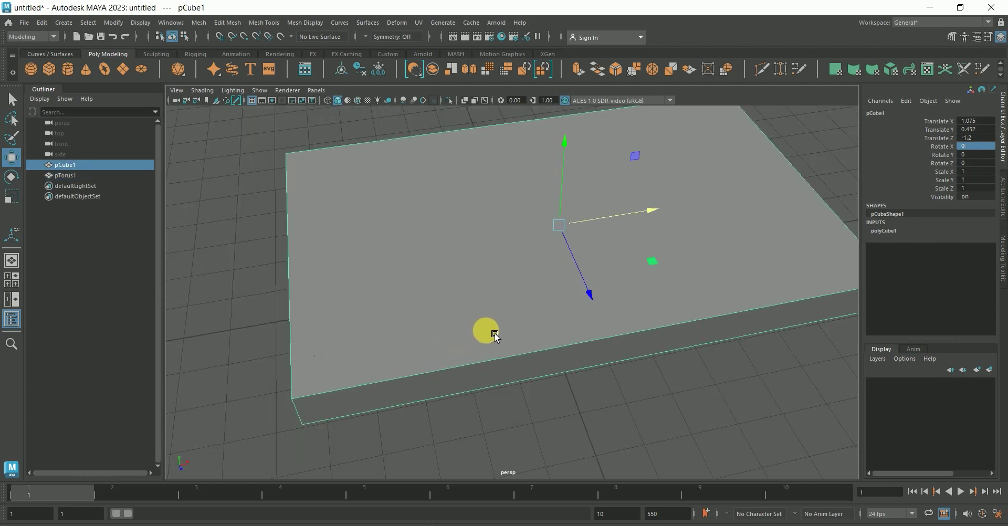
Expand polyCube1 and raise the box's height and depth subdivisions to 50.
left_click(885, 231)
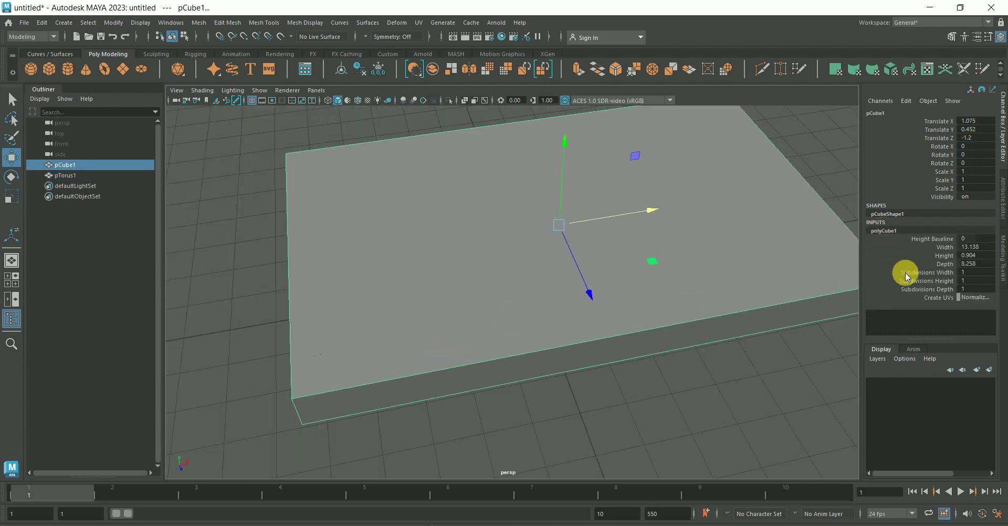
left_click(942, 273)
left_click(939, 282)
left_click(941, 289, "shift")
middle_click_drag(774, 401, 1003, 383)
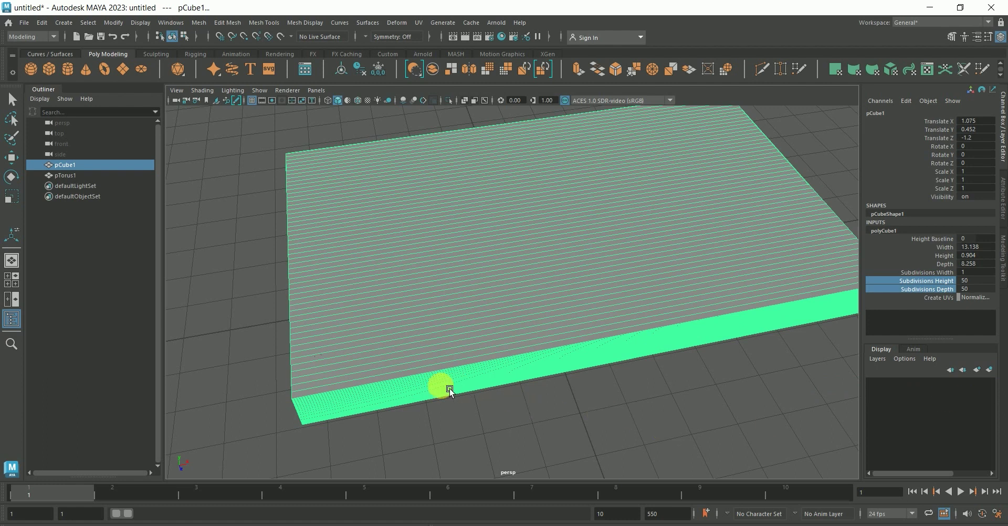
left_click(951, 248)
middle_click_drag(717, 401, 725, 402)
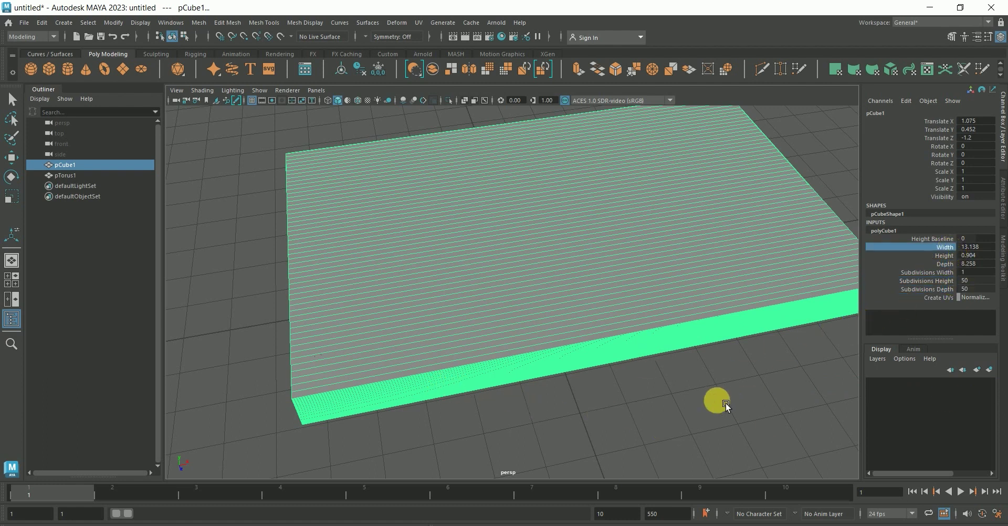
Set the box's width subdivisions to 43, depth to 50 and height to 1.
left_click(600, 398)
key("w")
left_click(439, 340)
scroll(414, 365, "up", 3)
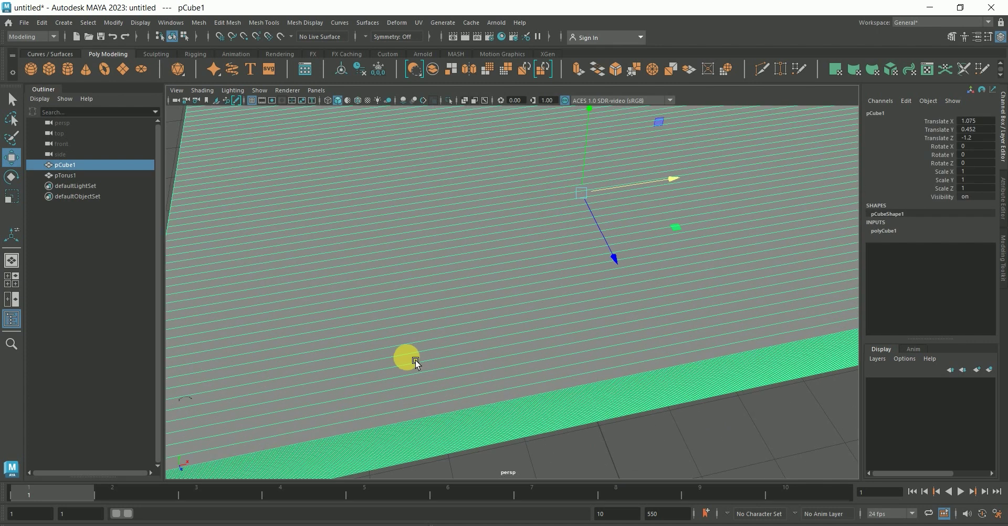
left_click(884, 230)
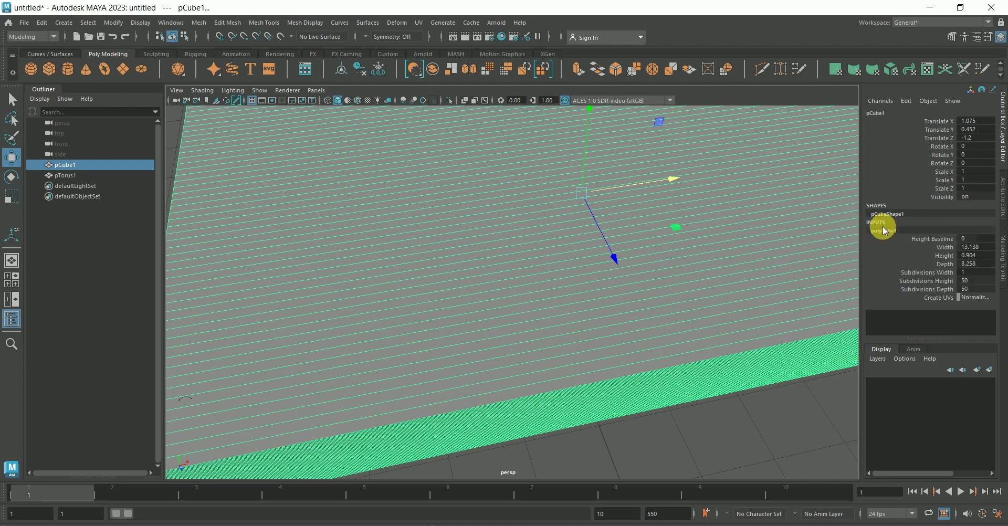
left_click(940, 273)
middle_click_drag(796, 391, 1004, 368)
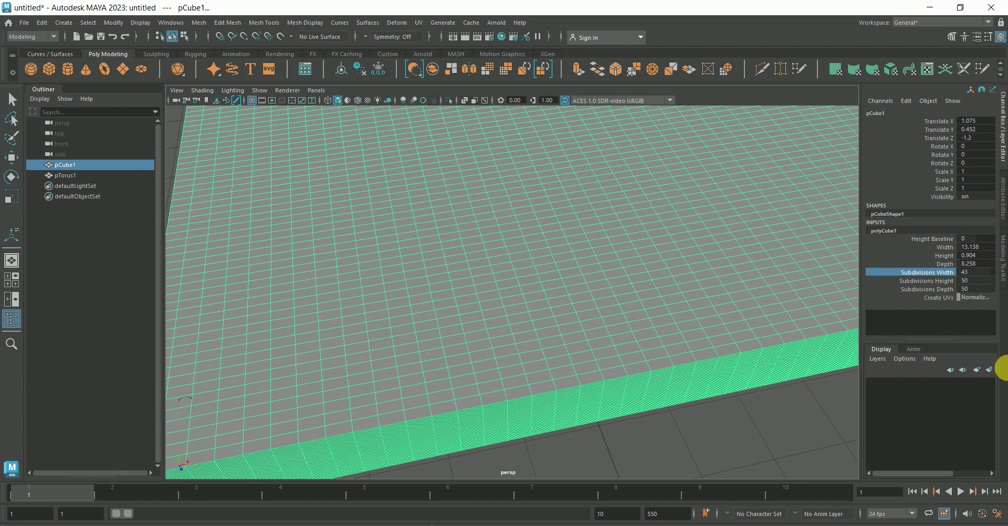
left_click(950, 292)
mouse_move(849, 414)
middle_mouse_down()
mouse_move(509, 421)
mouse_move(882, 372)
middle_mouse_up()
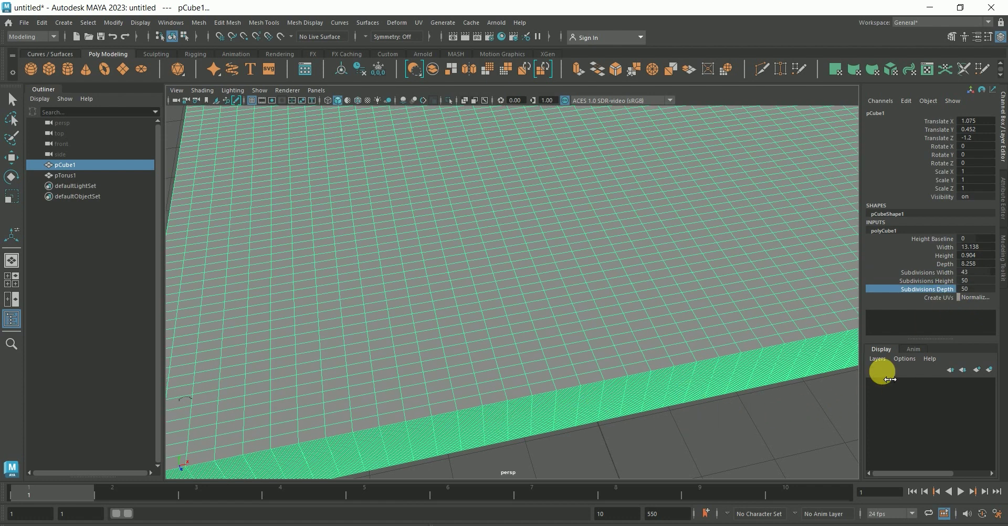
left_click(937, 281)
middle_click_drag(704, 445, 252, 414)
Frame the subdivided box and orbit to view its left side.
key("f")
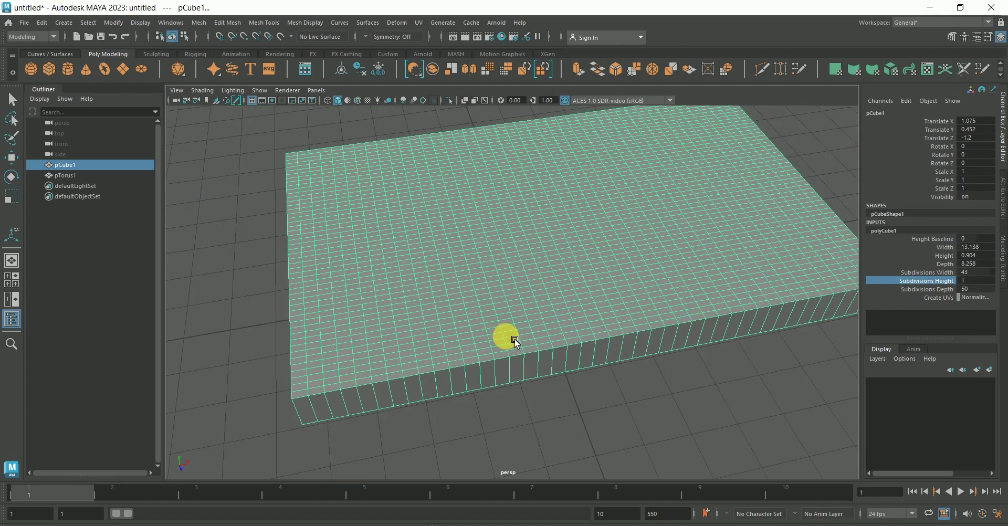
scroll(399, 411, "up", 2)
scroll(420, 418, "down", 1)
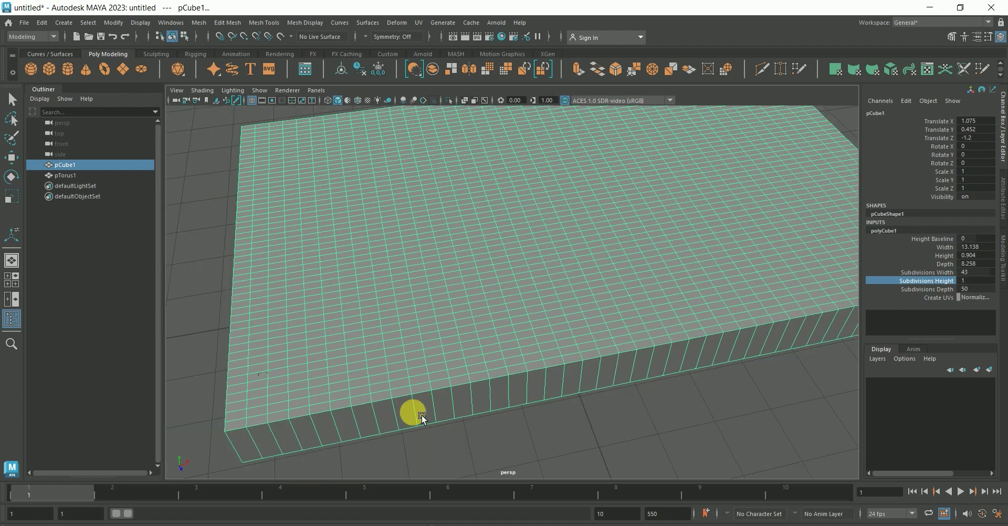
mouse_move(352, 448)
left_mouse_down("alt")
mouse_move(390, 455)
mouse_move(381, 442)
left_mouse_up("alt")
scroll(393, 444, "up", 2)
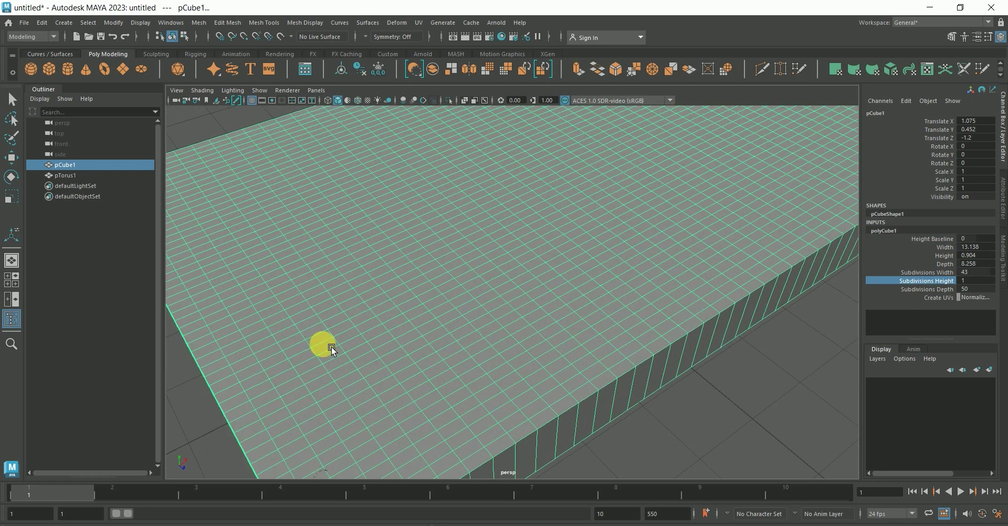
right_click_drag(351, 374, 346, 224)
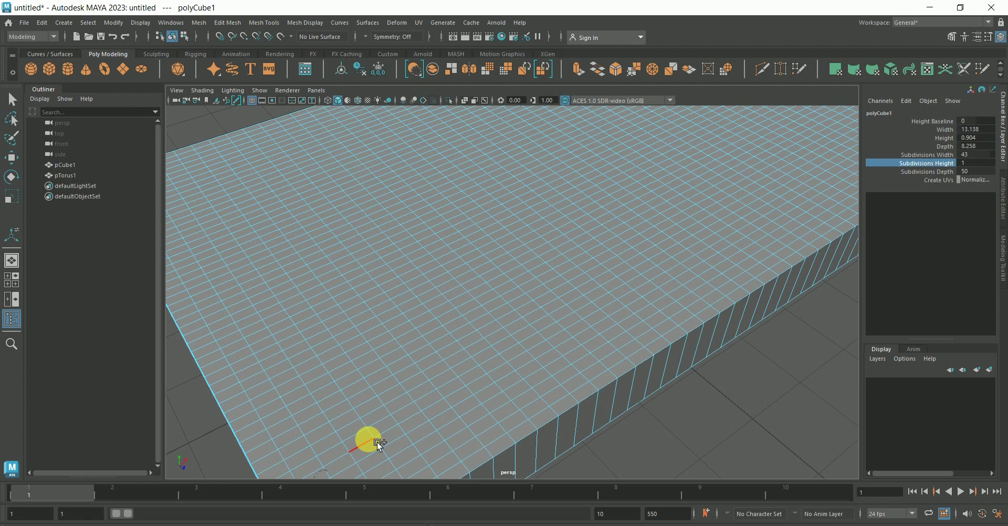
Select the edge loop running across the box and orbit to inspect it from below and the front.
double_click(380, 443)
scroll(379, 440, "down", 3)
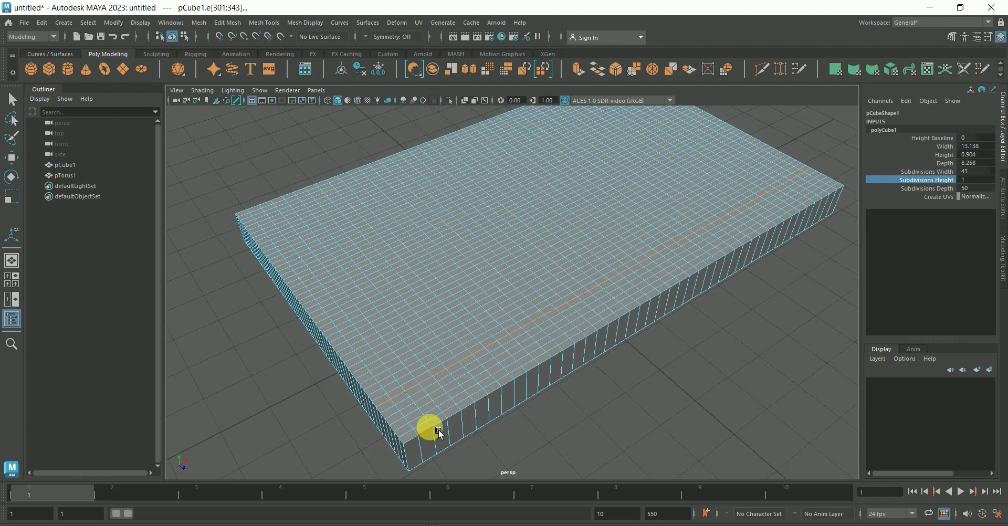
mouse_move(610, 398)
left_mouse_down("alt")
mouse_move(468, 353)
mouse_move(446, 365)
mouse_move(487, 333)
left_mouse_up("alt")
mouse_move(376, 401)
left_mouse_down("alt")
mouse_move(492, 403)
mouse_move(493, 367)
mouse_move(471, 353)
left_mouse_up("alt")
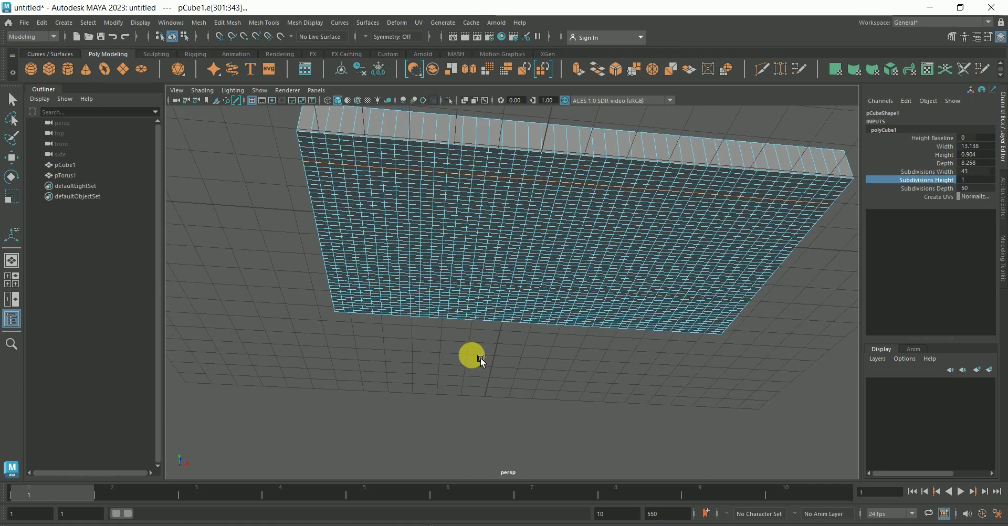
Box-select the edges at the box's left end in the enlarged front view.
left_click(12, 260)
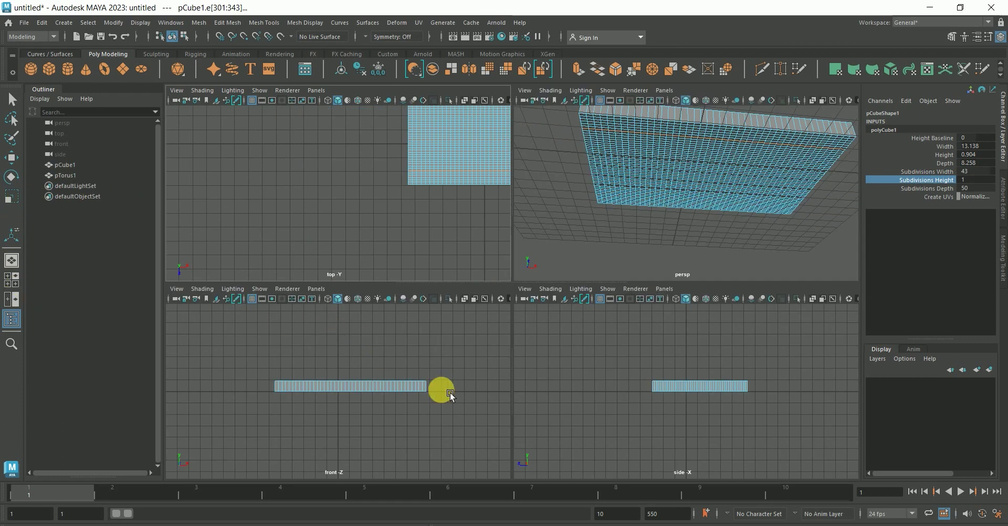
key("space")
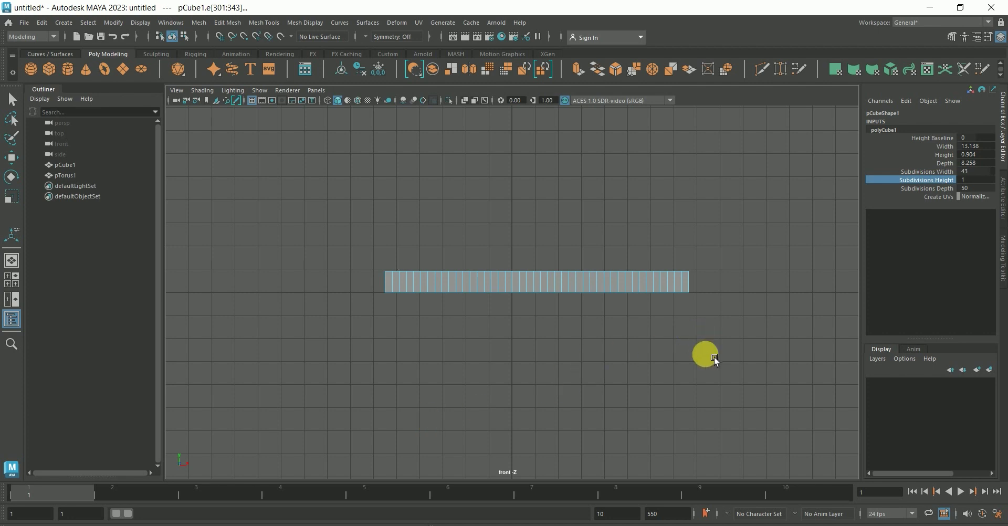
left_click_drag(754, 345, 376, 282)
left_click_drag(761, 357, 371, 280)
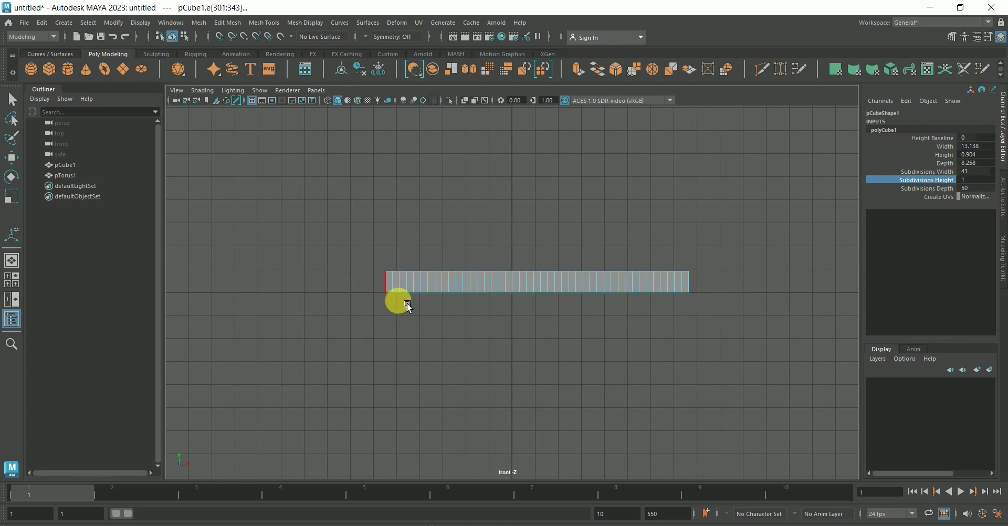
left_click(20, 263)
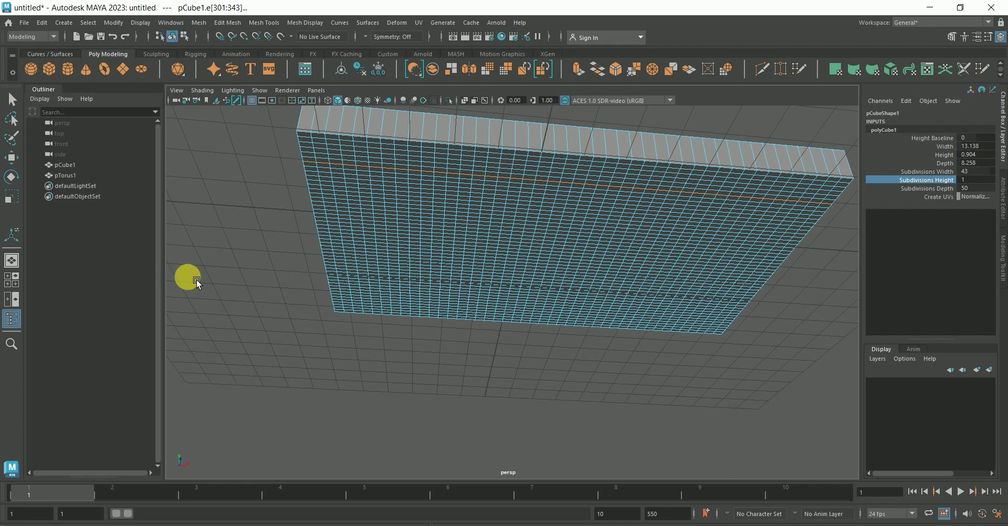
Redo the front-view box selection across the left end, then view the box from above.
left_click(12, 281)
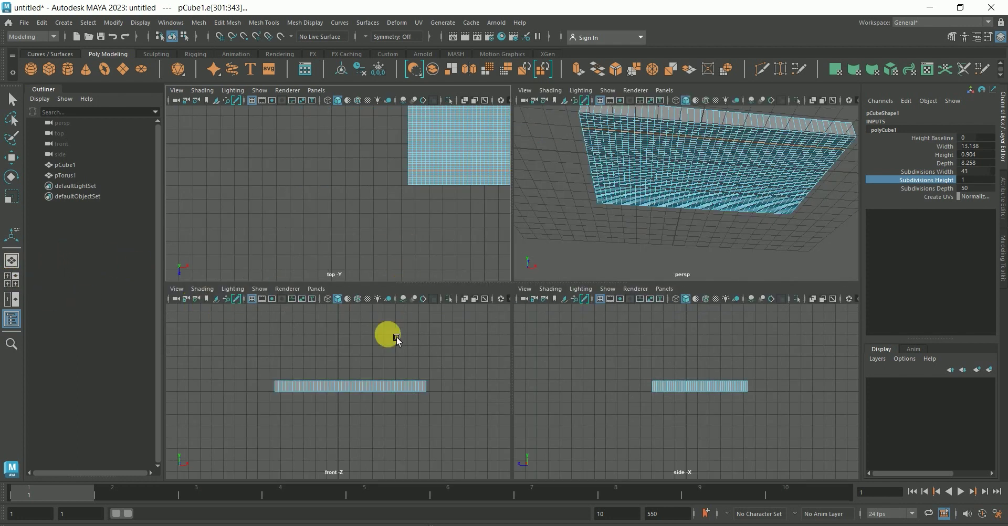
key("space")
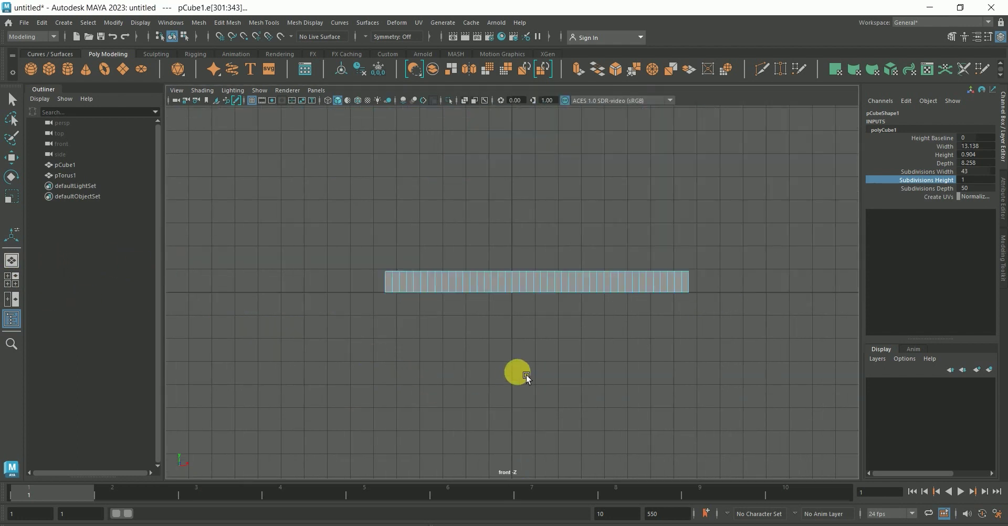
left_click_drag(695, 320, 363, 277)
left_click(22, 265)
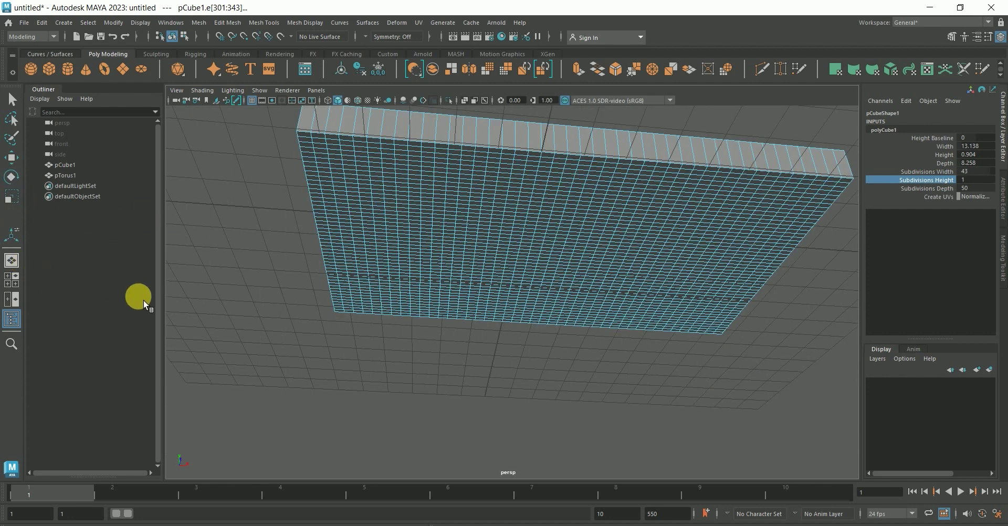
scroll(338, 326, "down", 3)
mouse_move(321, 341)
left_mouse_down("alt")
mouse_move(363, 395)
mouse_move(489, 370)
left_mouse_up("alt")
scroll(489, 371, "up", 2)
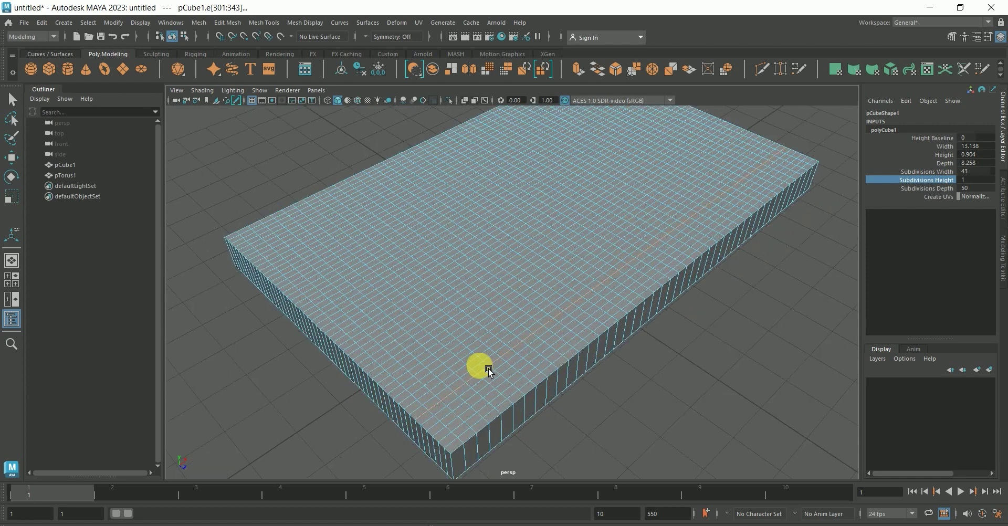
scroll(482, 373, "up", 1)
scroll(449, 352, "up", 1)
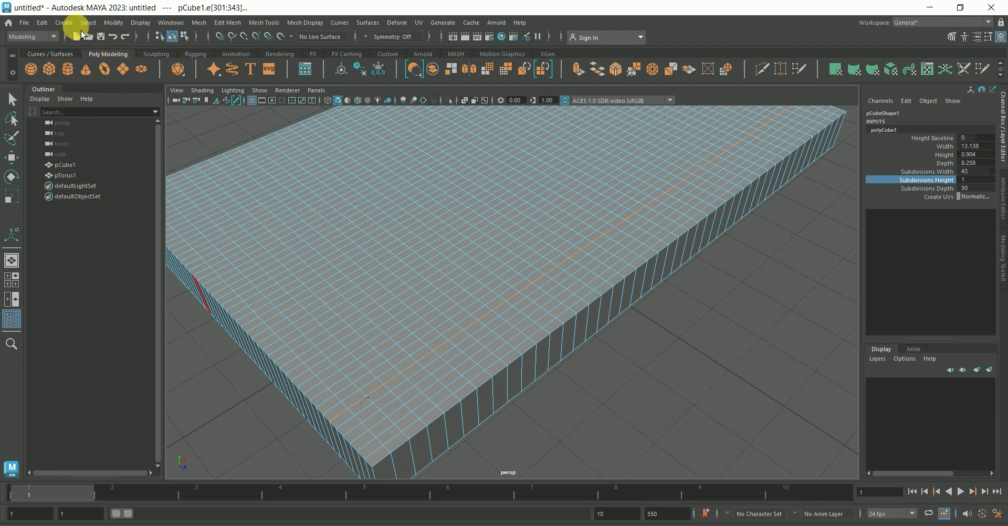
Try converting the edges to a curve, returning the box to object mode between attempts.
left_click(113, 23)
mouse_move(131, 279)
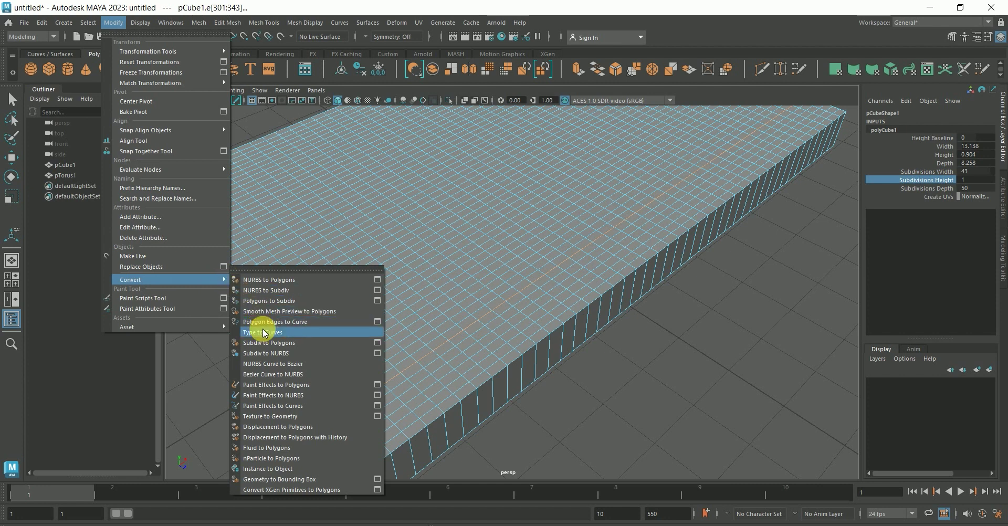
left_click(272, 322)
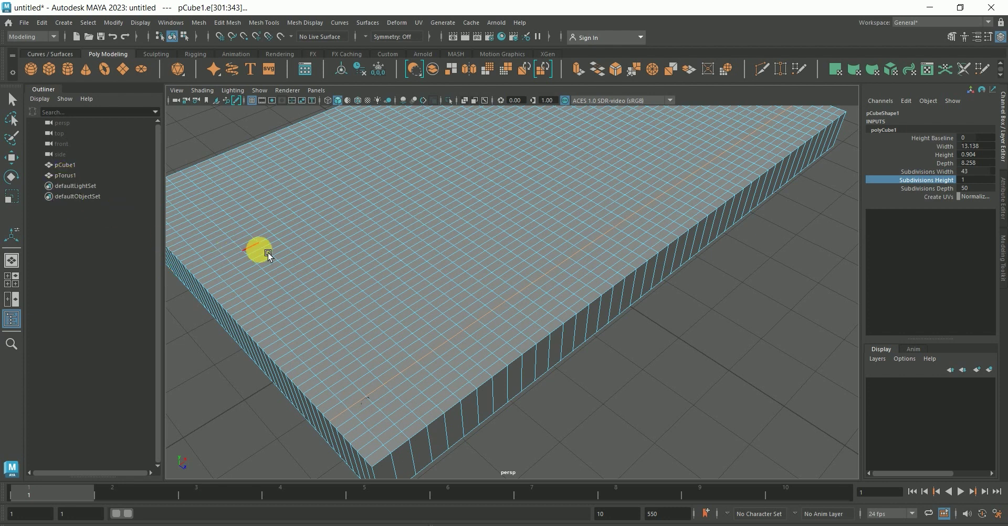
right_click(328, 240)
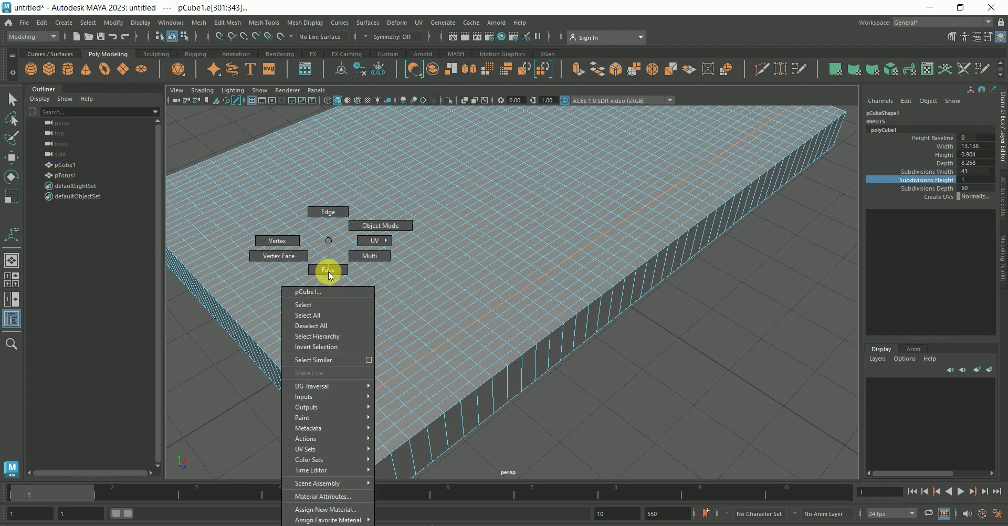
left_click(365, 228)
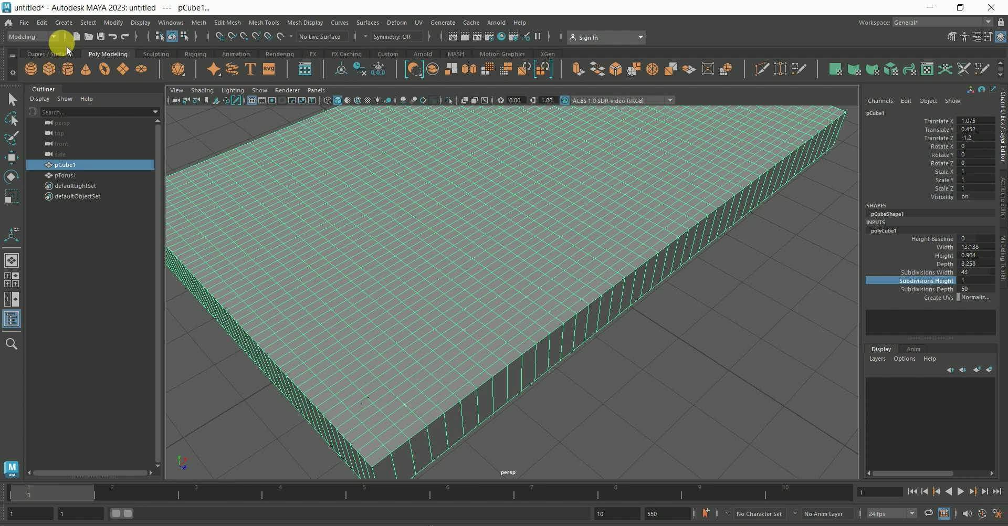
left_click(113, 24)
mouse_move(157, 280)
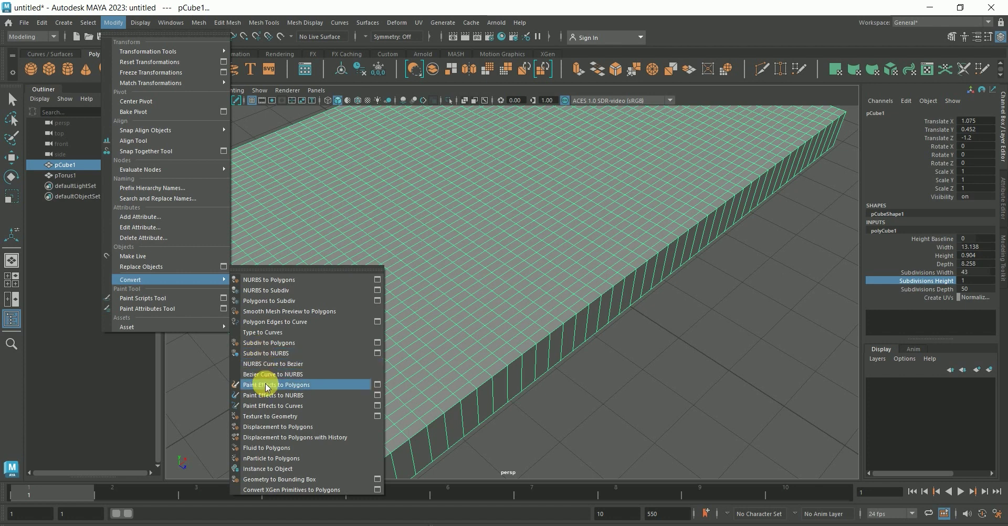
left_click(256, 323)
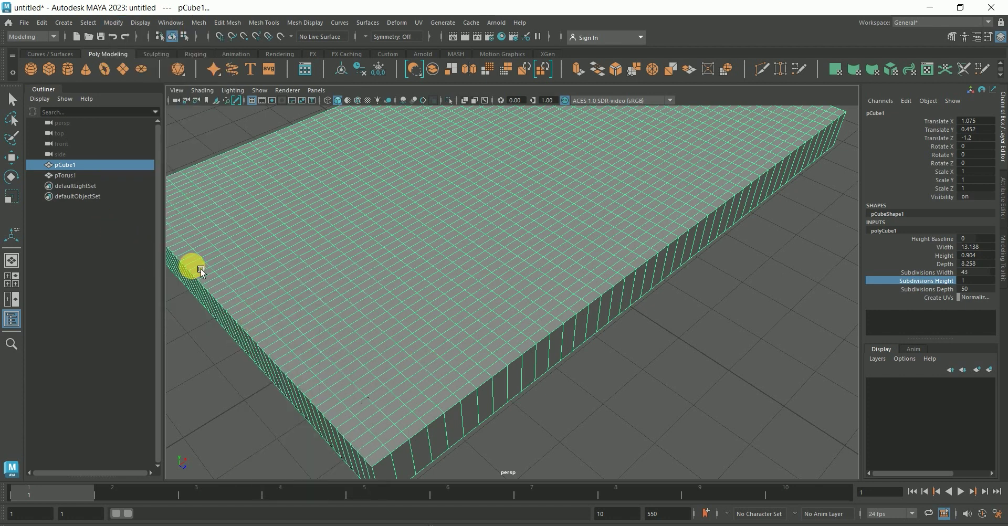
Reselect the edge loop across the box and move it up into a ridge.
left_click(64, 175)
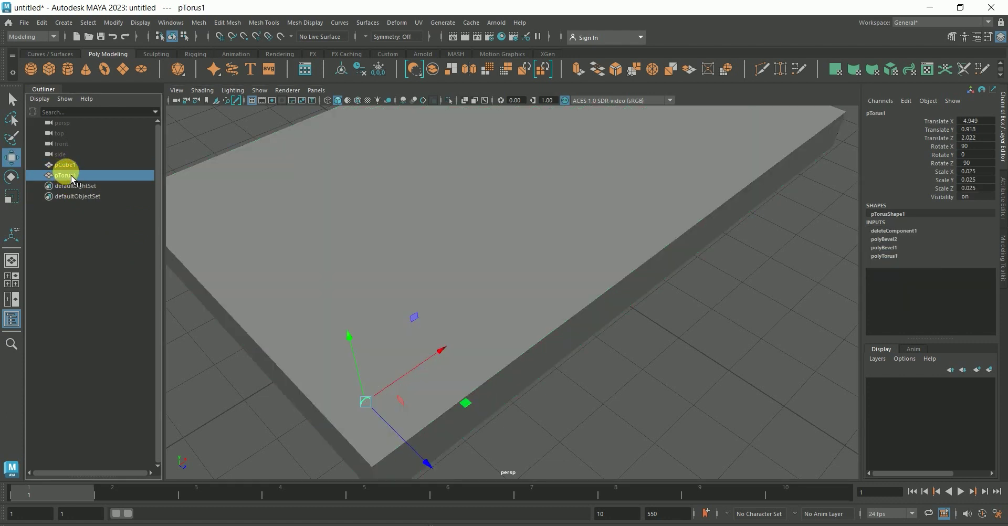
left_click(65, 165)
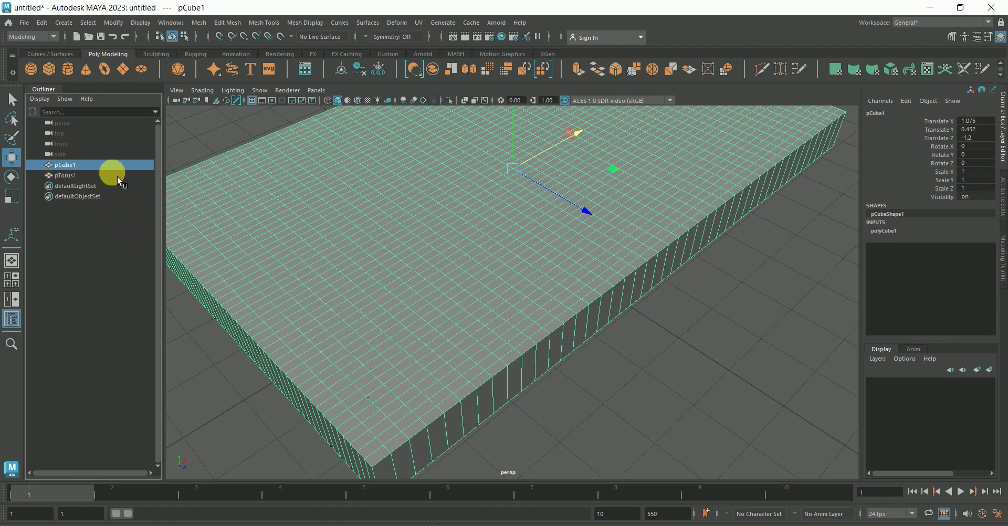
right_click(262, 265)
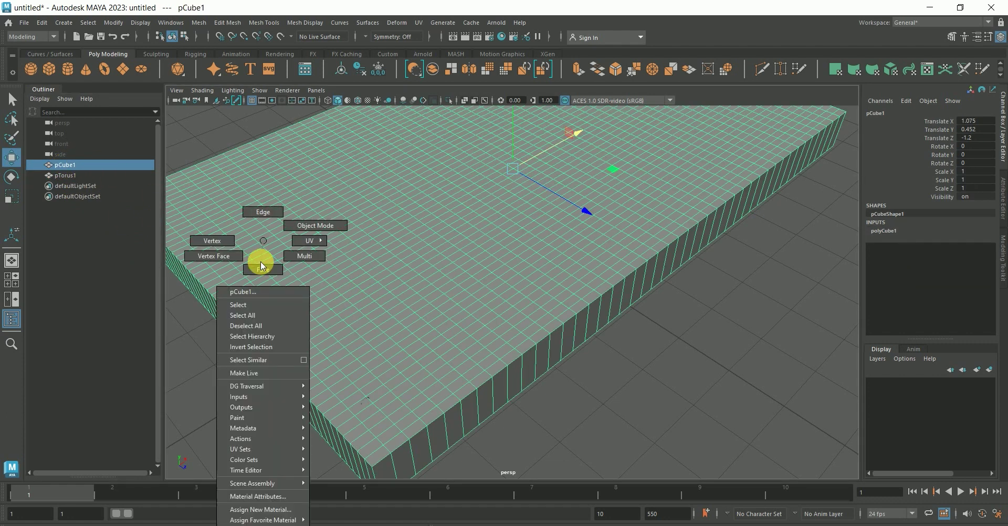
left_click(265, 213)
double_click(329, 323)
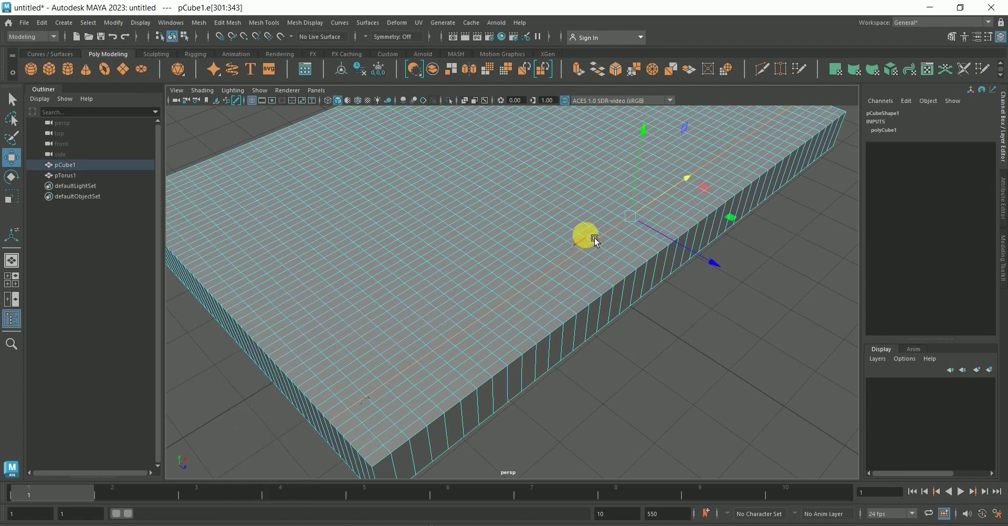
left_click_drag(649, 184, 656, 143)
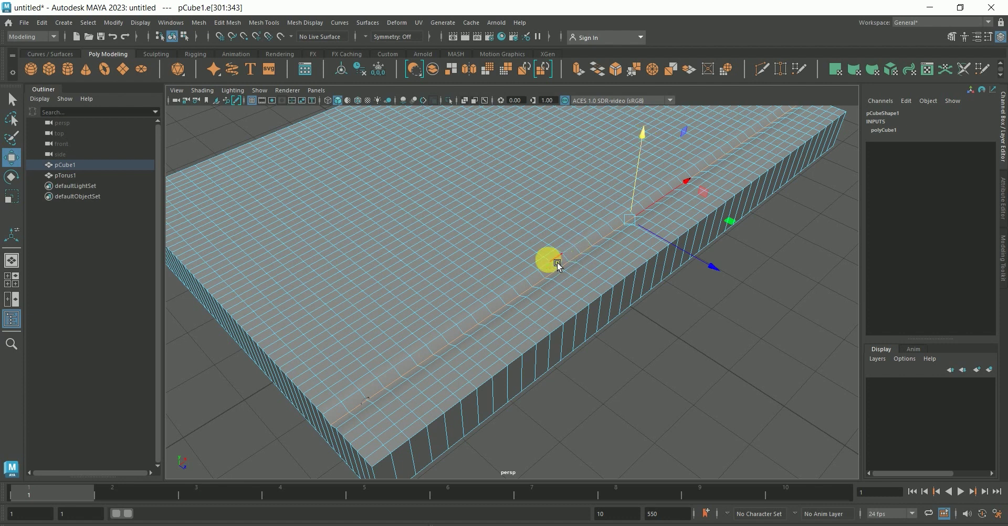
scroll(525, 271, "up", 2)
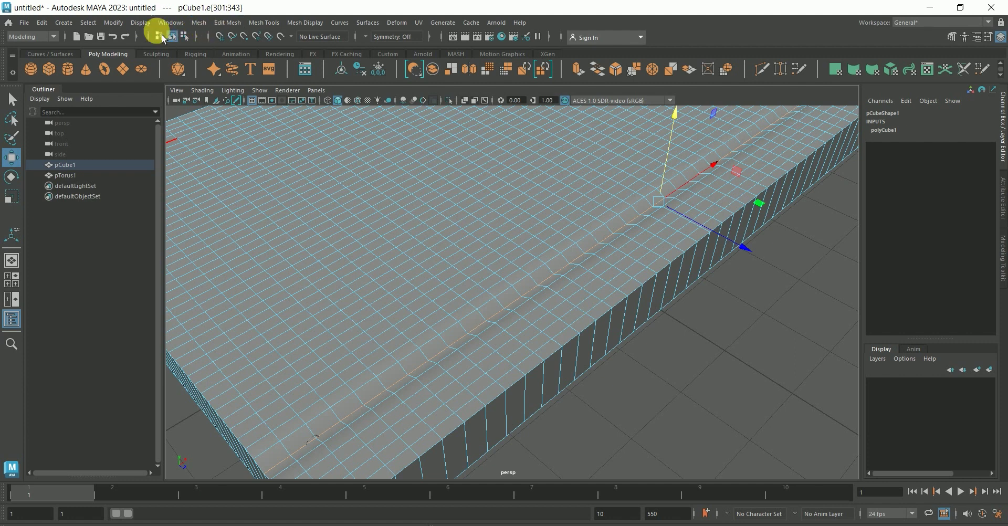
Convert the raised edge loop into a curve with Polygon Edges to Curve options.
left_click(114, 23)
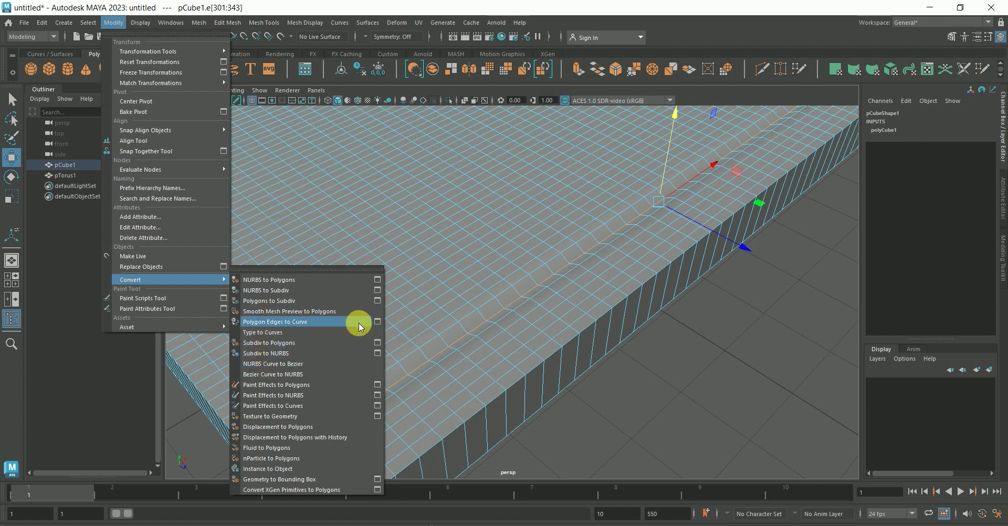
left_click(376, 320)
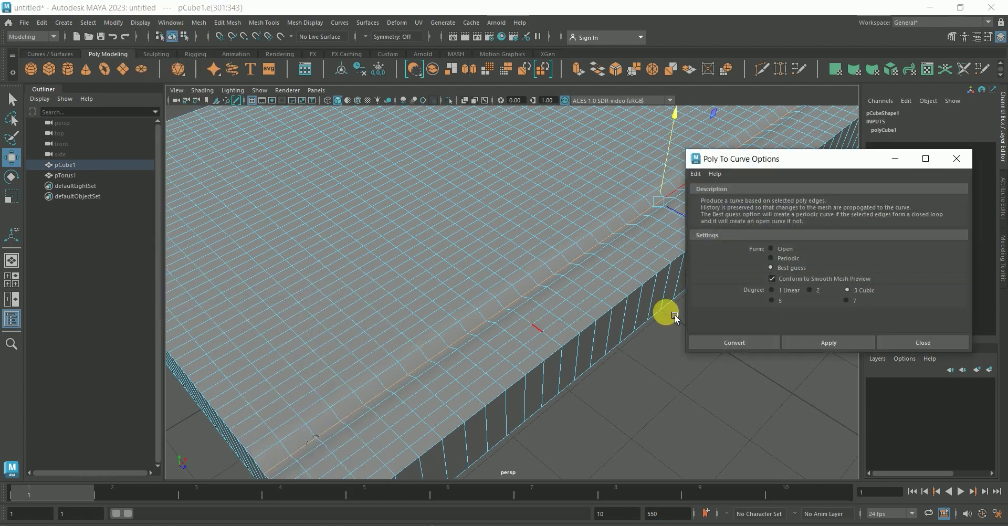
left_click(758, 346)
right_click_drag(496, 362, 477, 347, "alt")
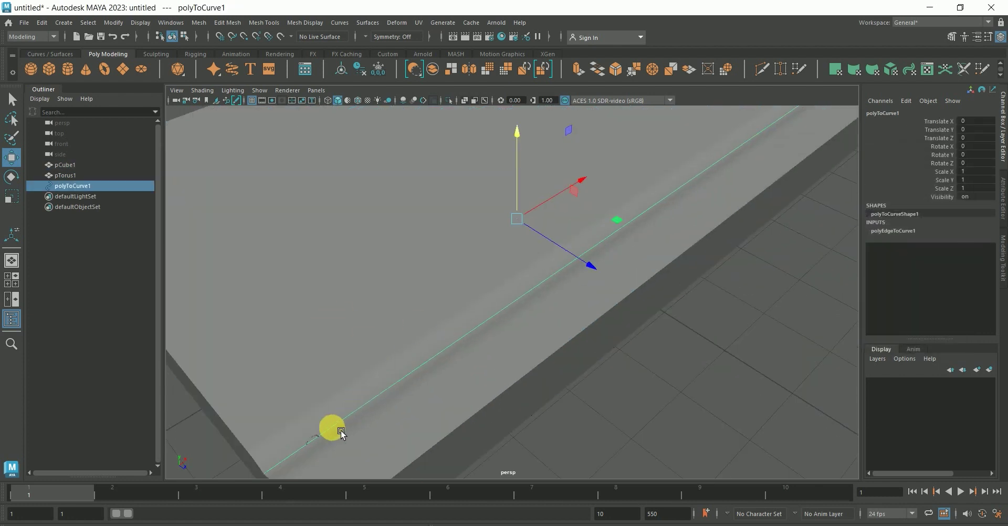
Select the torus and review the Move Tool settings.
scroll(390, 294, "down", 4)
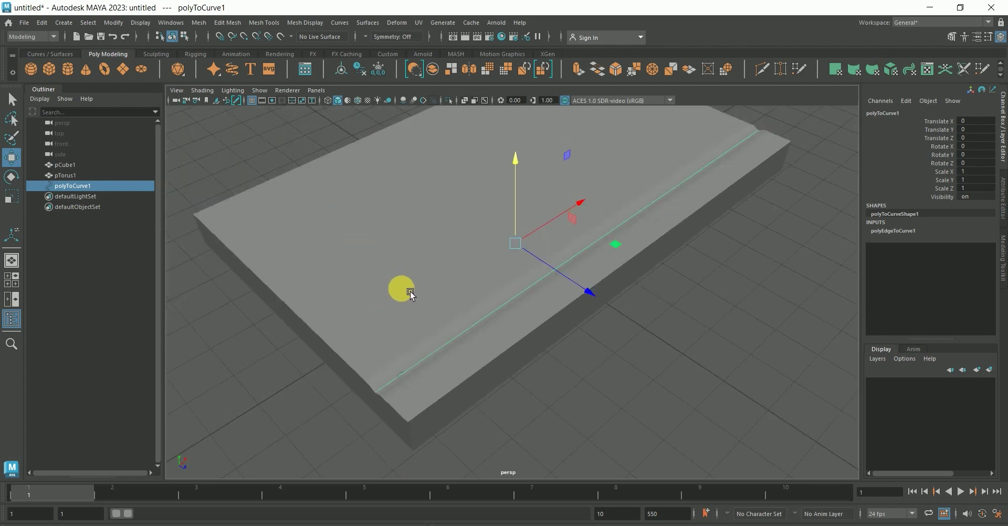
scroll(420, 336, "up", 2)
scroll(438, 335, "up", 3)
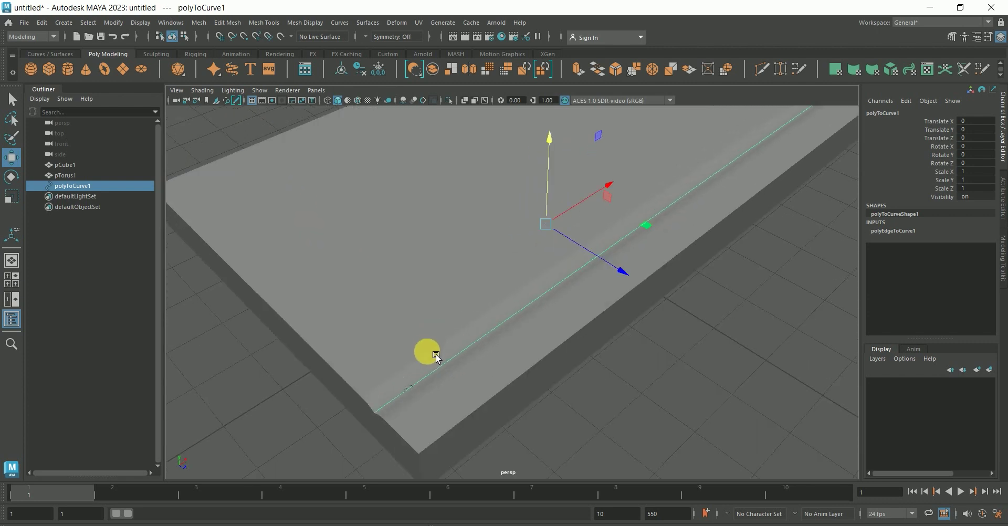
left_click(405, 386)
left_click_drag(402, 385, 337, 353, "alt")
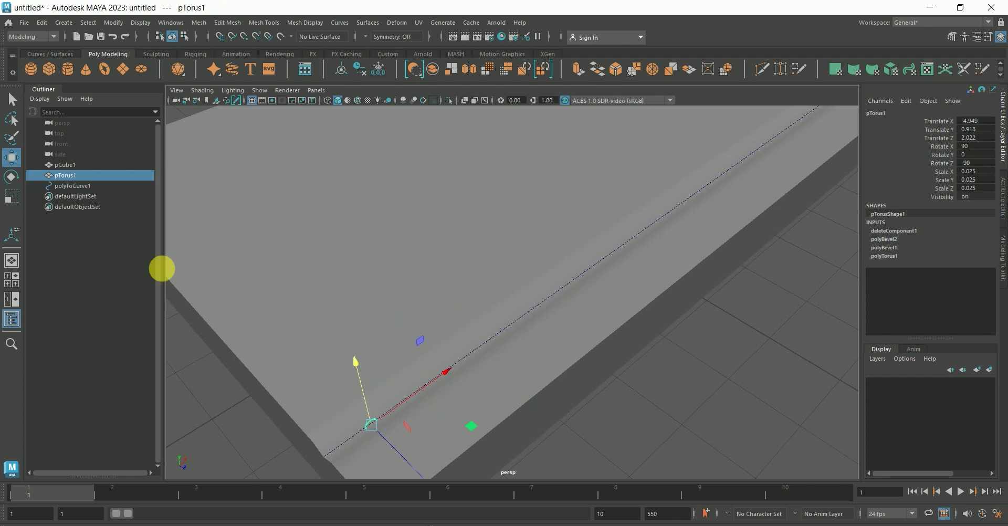
double_click(17, 161)
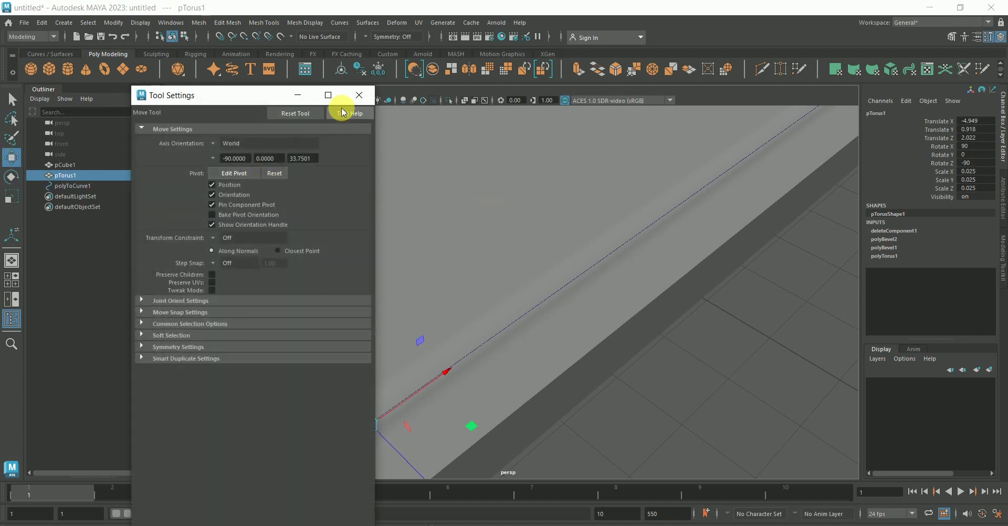
left_click(360, 95)
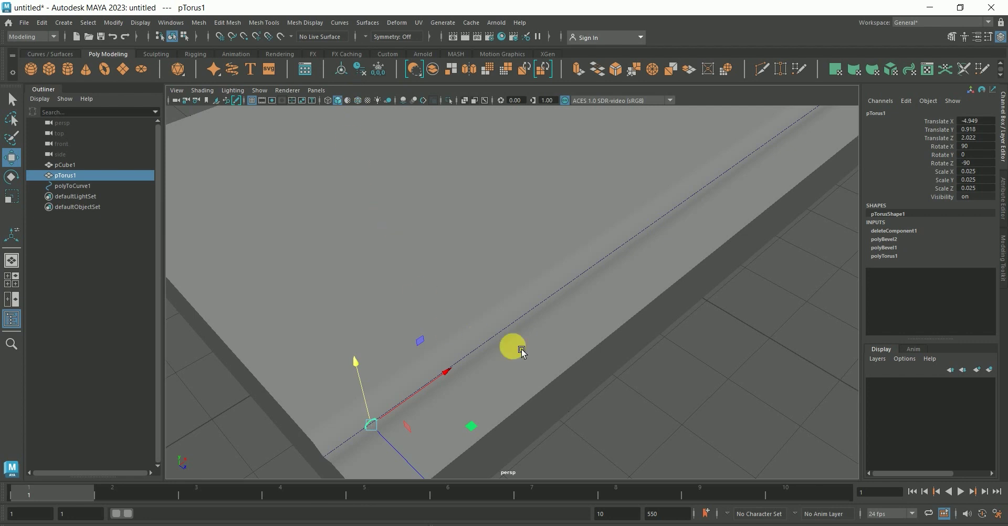
Frame the torus alone and add polyToCurve1 to the selection.
left_click(509, 338, "shift")
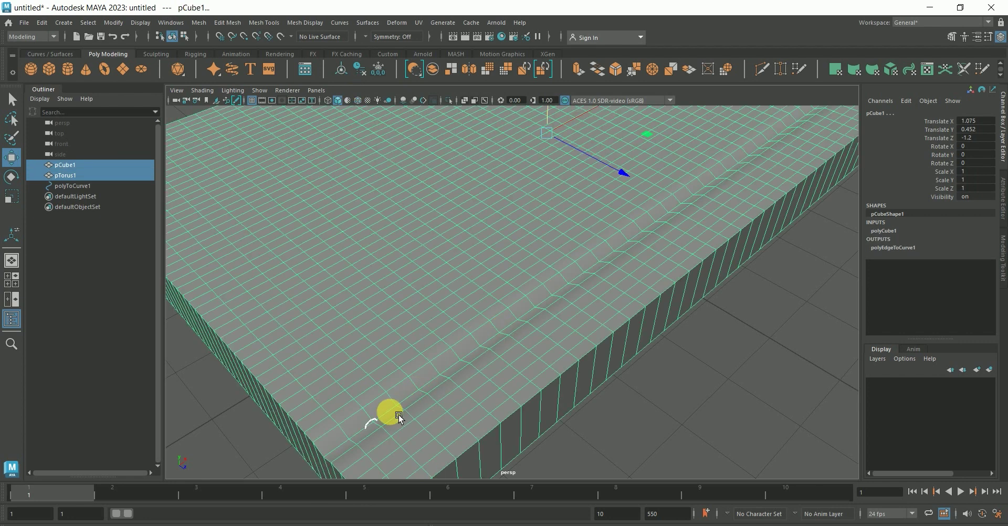
left_click(372, 421, "shift")
key("f")
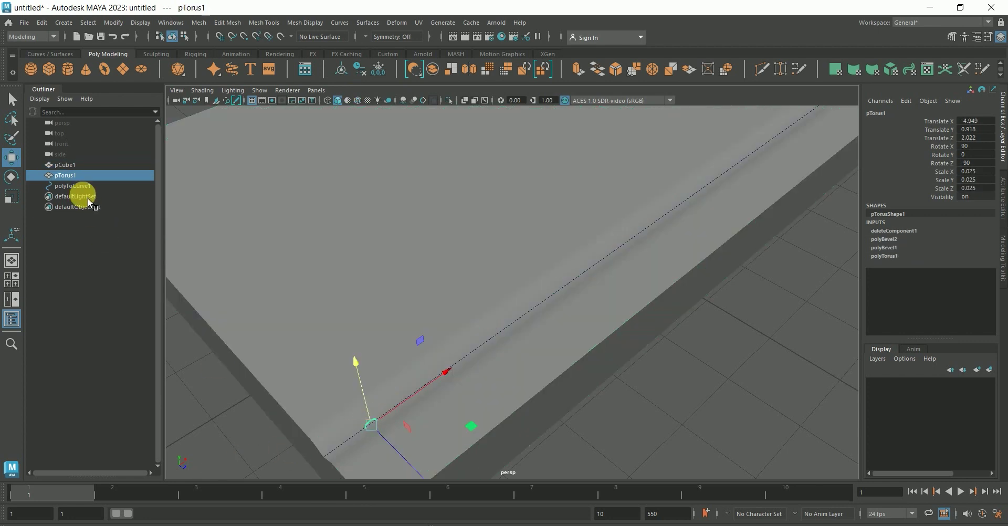
left_click(62, 187, "ctrl")
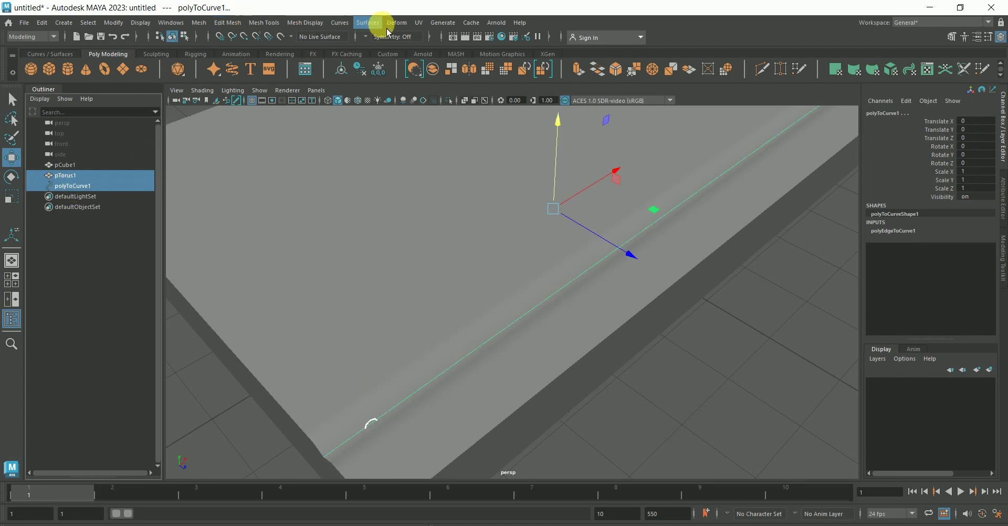
Switch to the Animation menu set and attach the torus to the curve as a motion path.
left_click(54, 36)
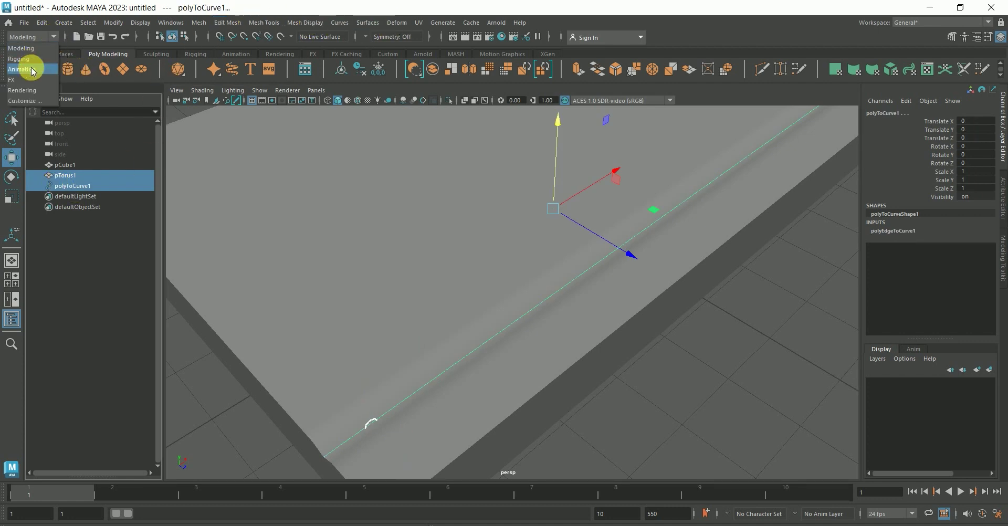
left_click(32, 70)
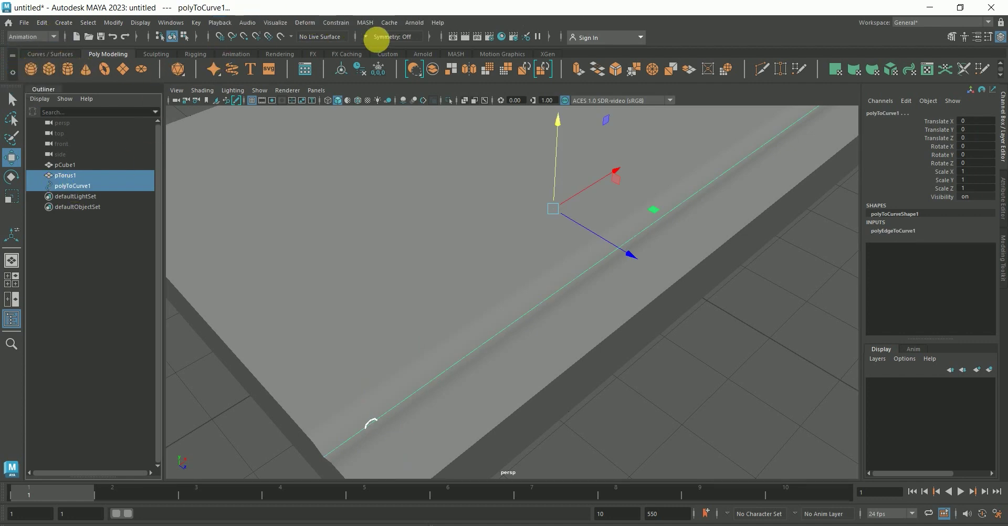
left_click(343, 28)
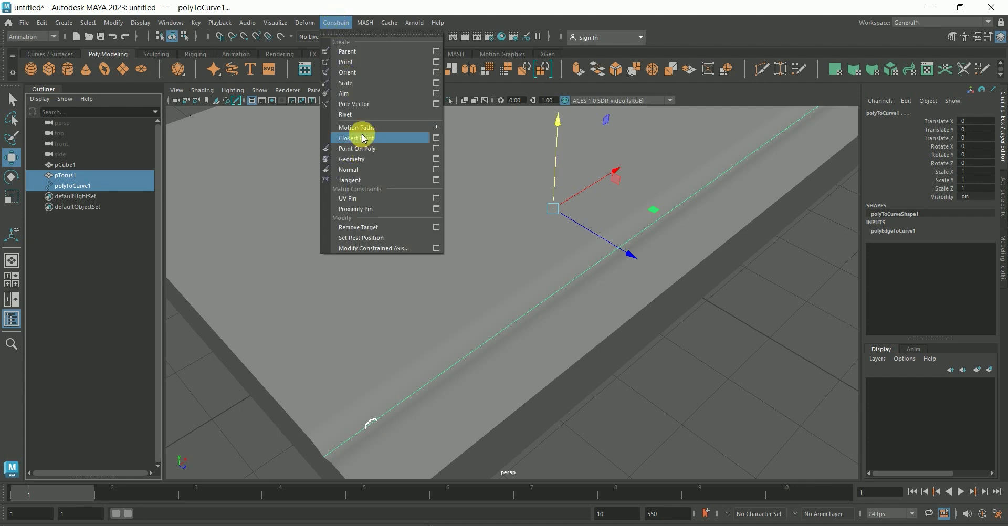
mouse_move(357, 127)
left_click(466, 132)
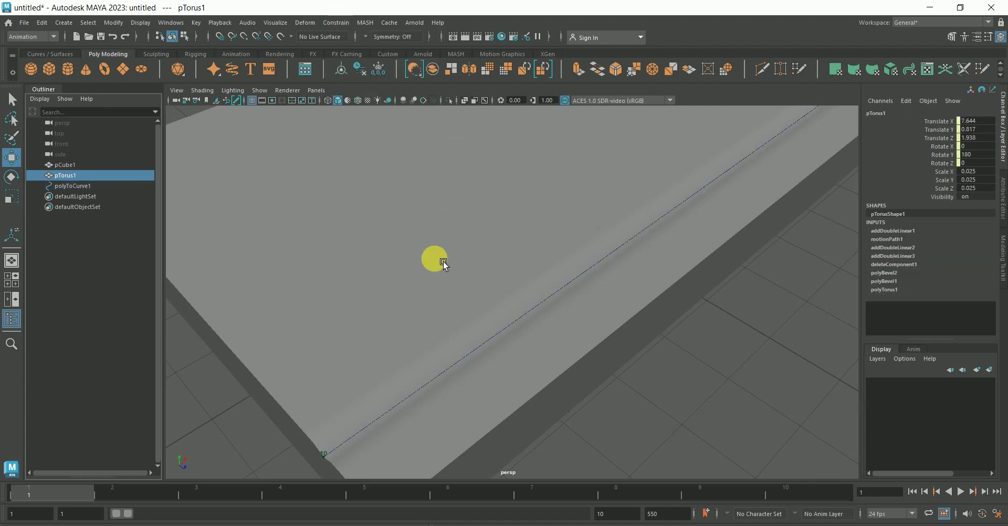
Clear the selection and select the polyToCurve1 curve.
scroll(373, 381, "down", 5)
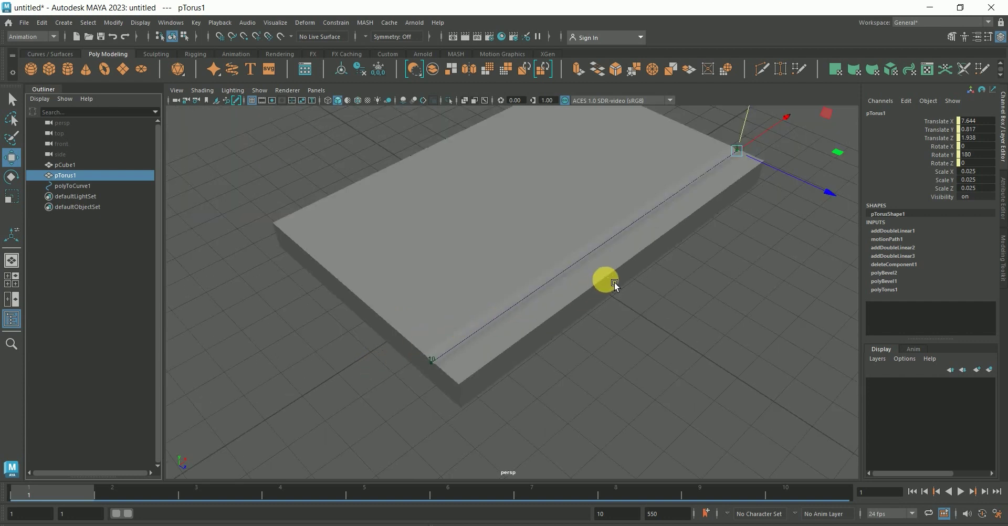
left_click(549, 304, "shift")
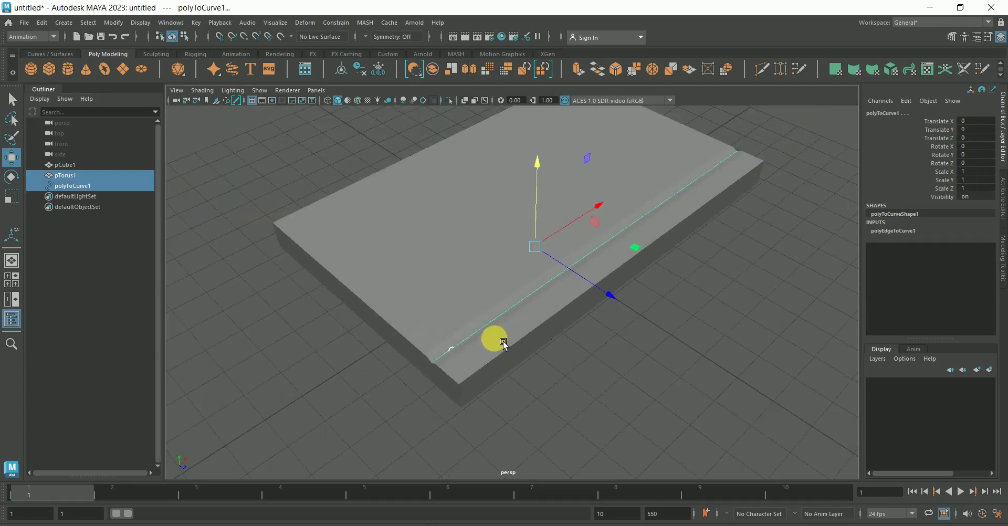
scroll(503, 344, "up", 5)
scroll(502, 357, "down", 2)
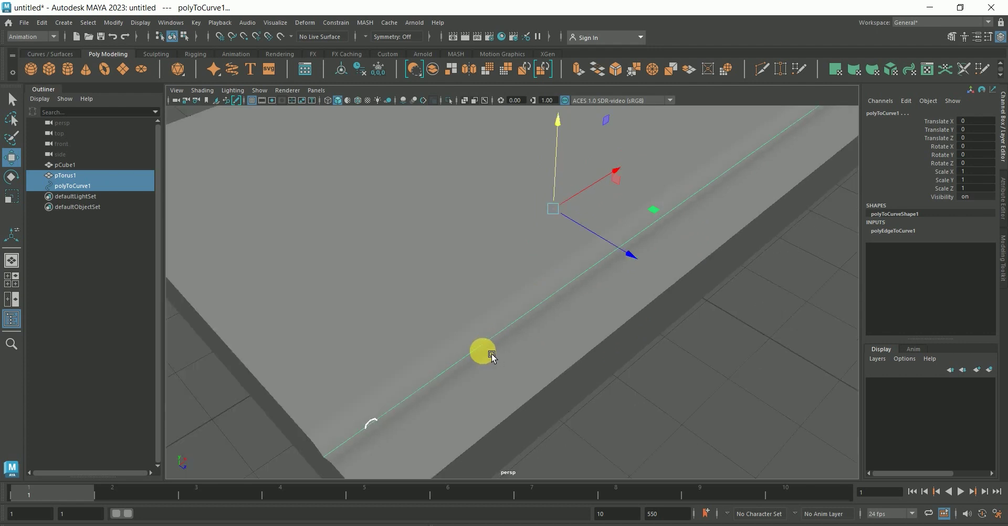
left_click(247, 460)
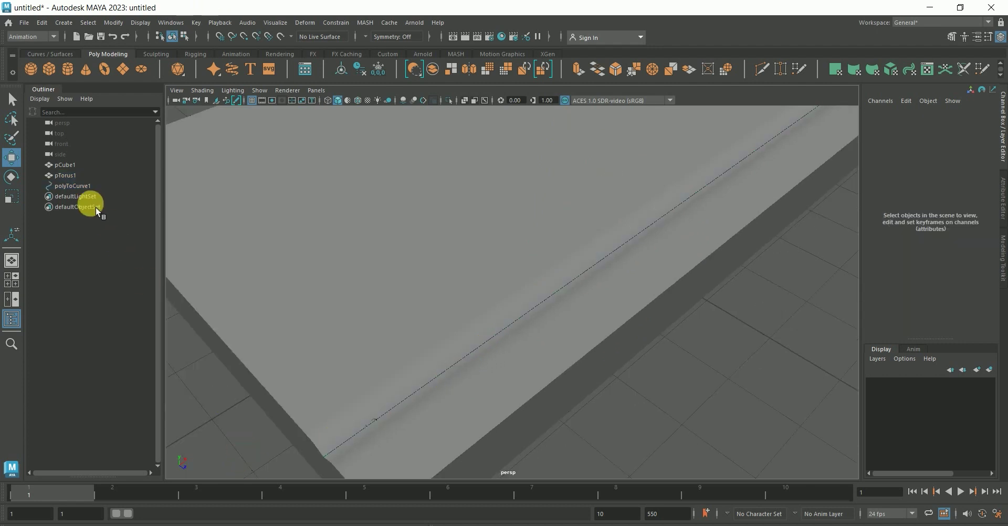
left_click(73, 185)
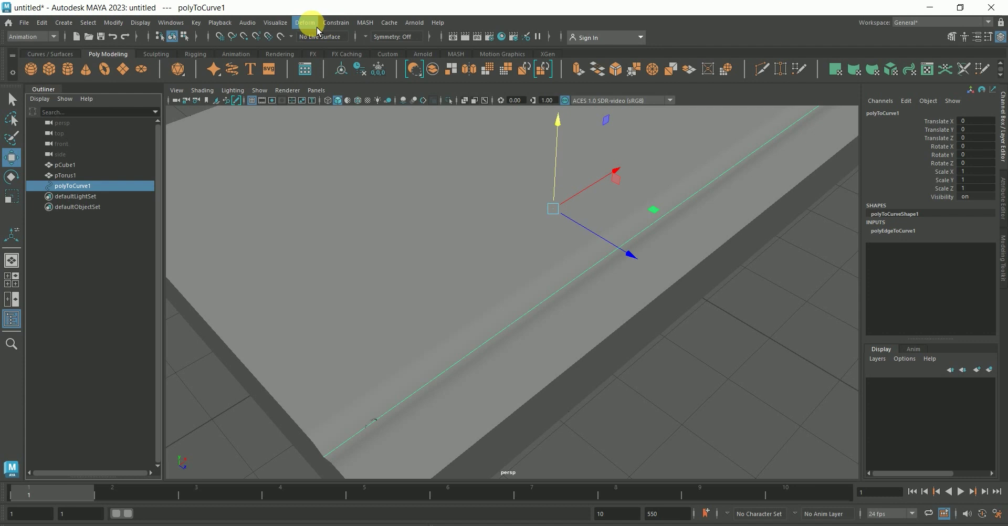
left_click(62, 42)
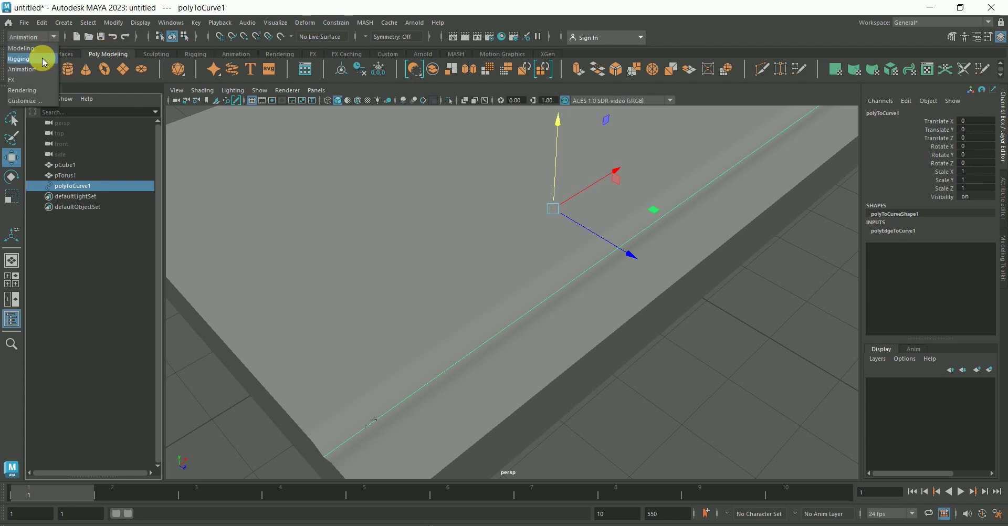
left_click(32, 49)
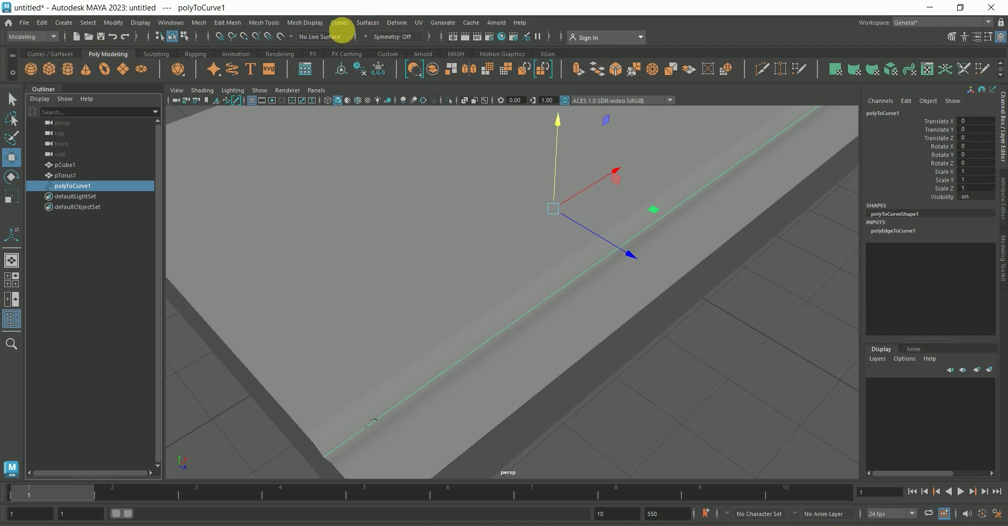
left_click(339, 22)
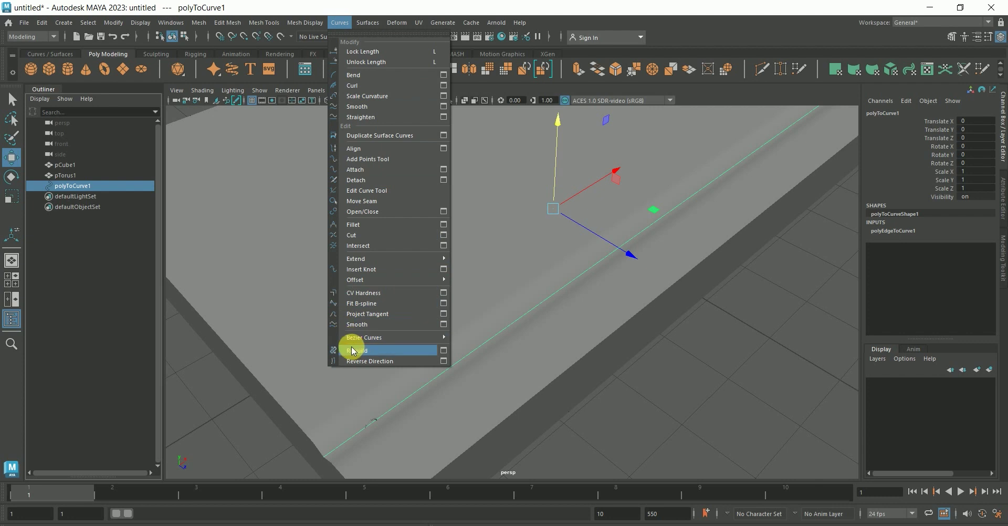
left_click(360, 361)
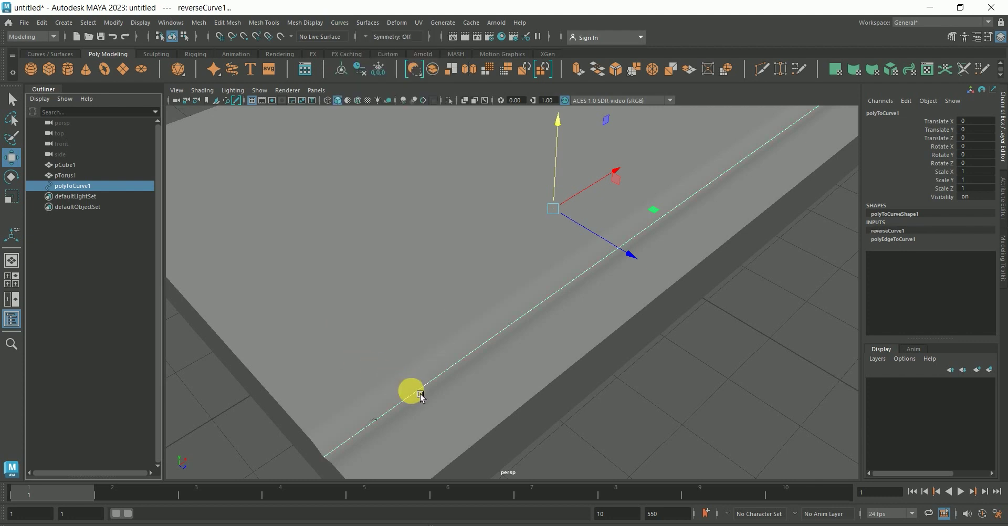
left_click(76, 186)
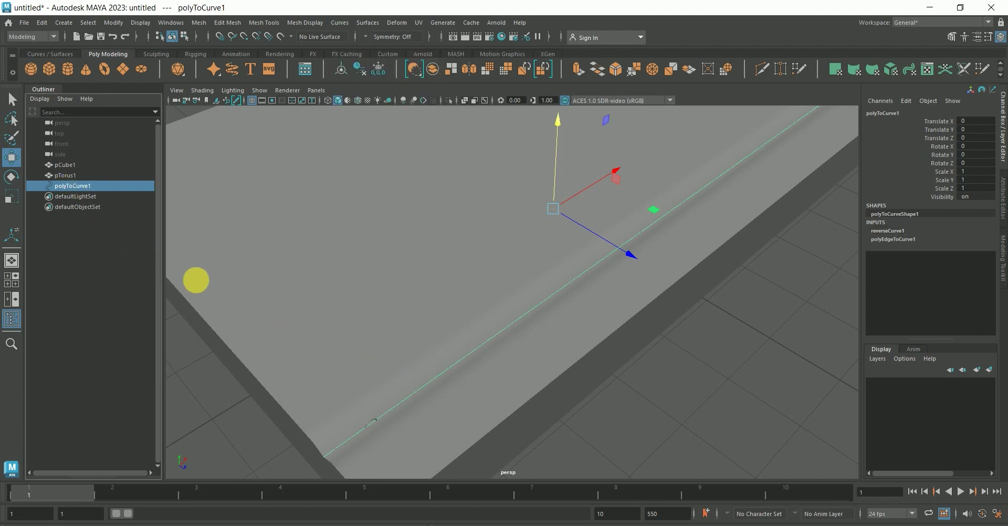
right_click_drag(405, 394, 353, 244)
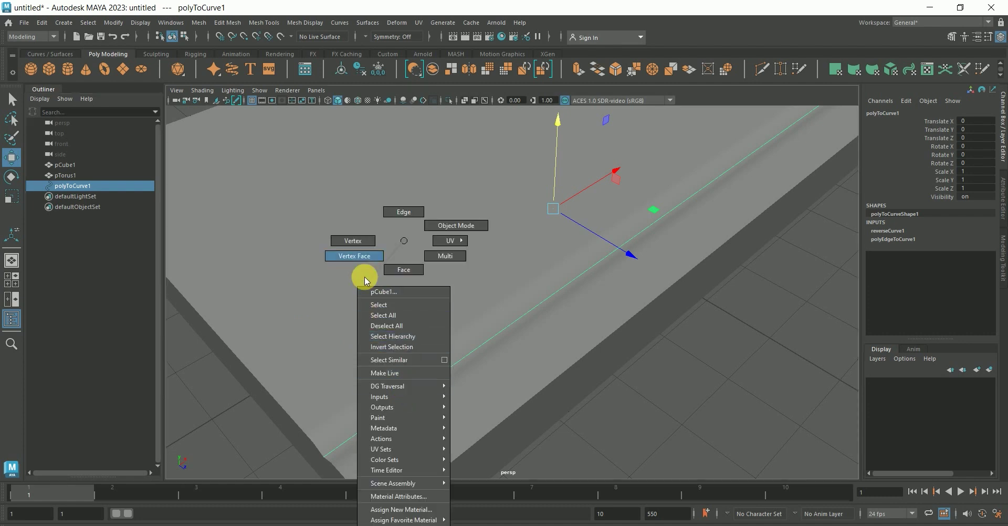
scroll(382, 410, "up", 1)
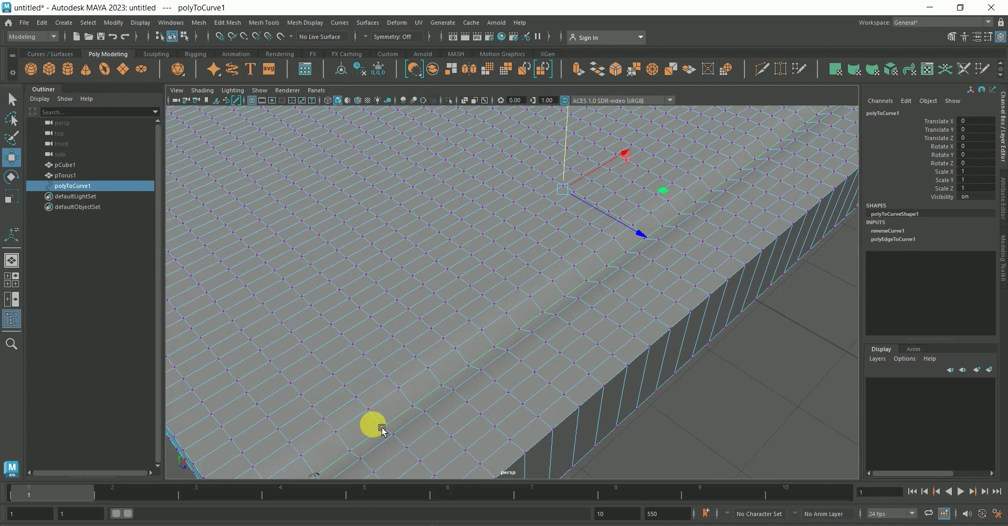
scroll(415, 351, "down", 1)
scroll(441, 289, "up", 1)
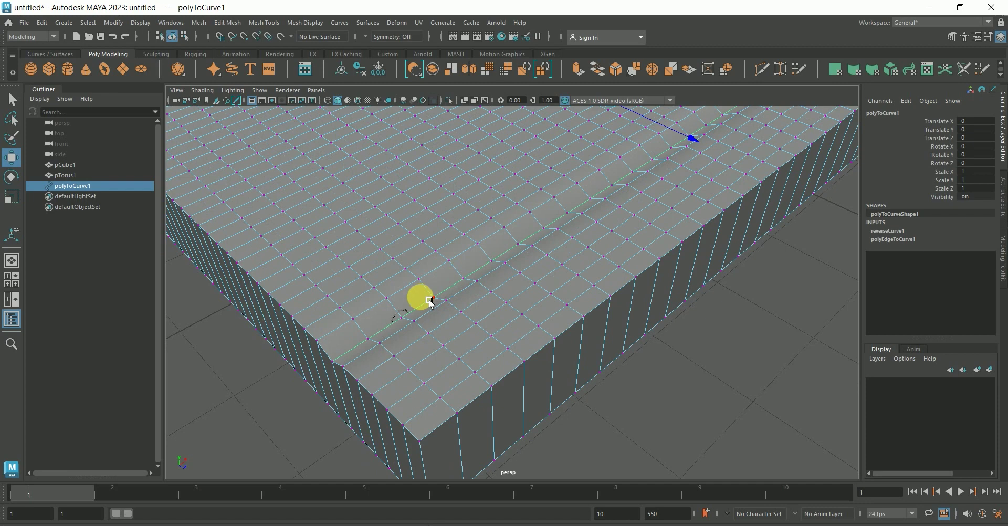
scroll(415, 312, "up", 1)
scroll(400, 325, "up", 2)
scroll(402, 324, "up", 1)
scroll(415, 321, "down", 3)
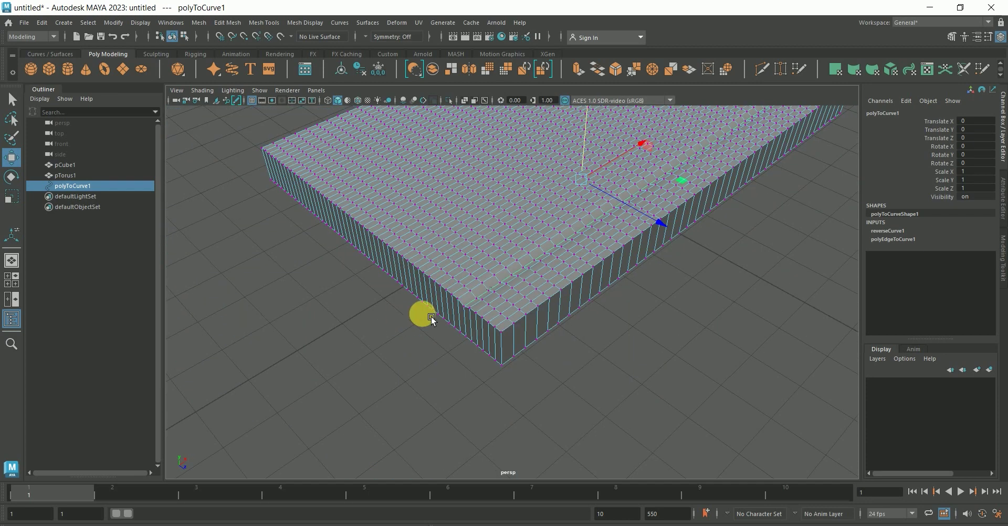
left_click_drag(423, 309, 567, 270, "alt")
scroll(599, 236, "up", 3)
left_click_drag(598, 236, 548, 292, "alt")
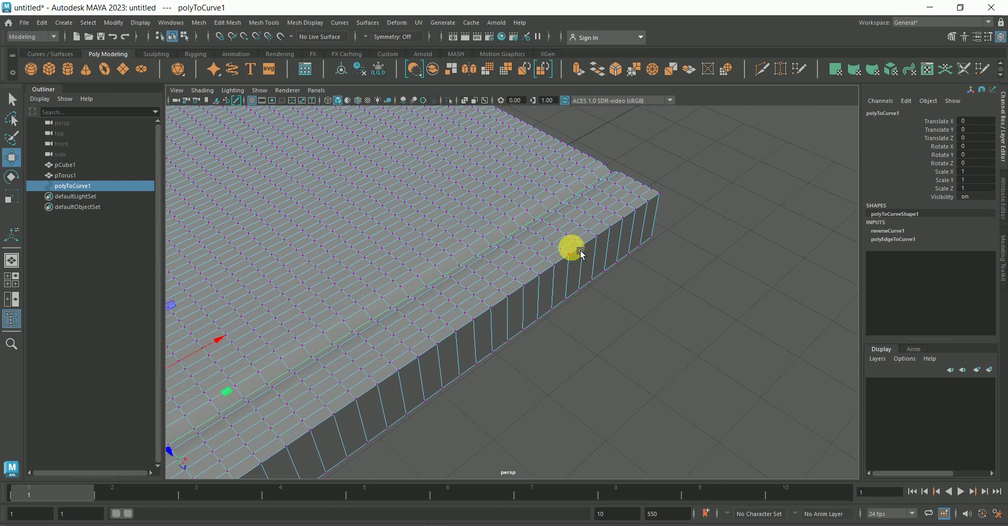
left_click(538, 293)
right_click_drag(539, 294, 552, 218)
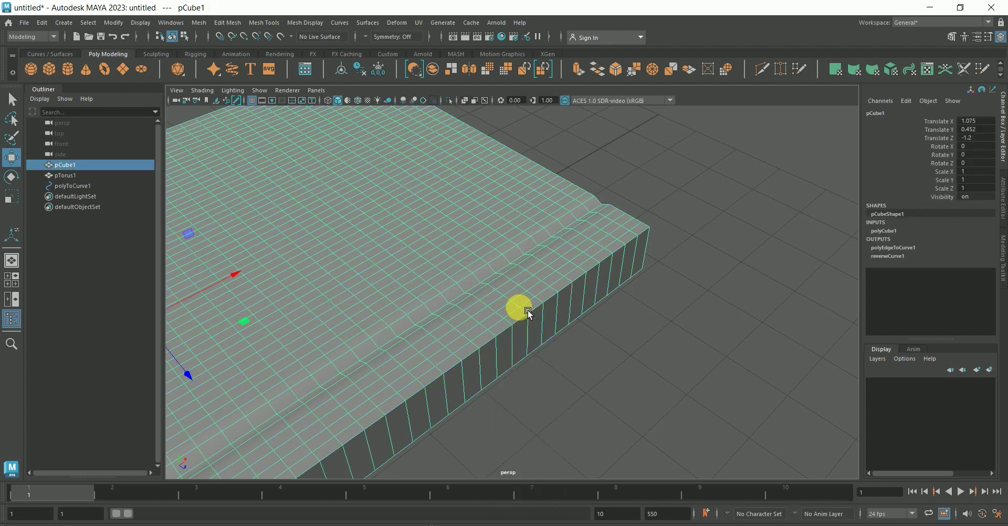
left_click(449, 102)
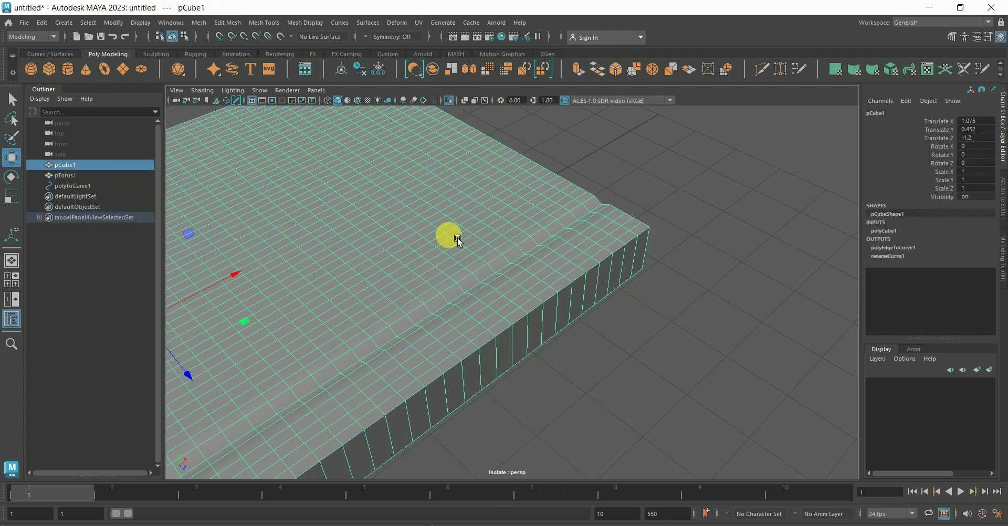
left_click(451, 105)
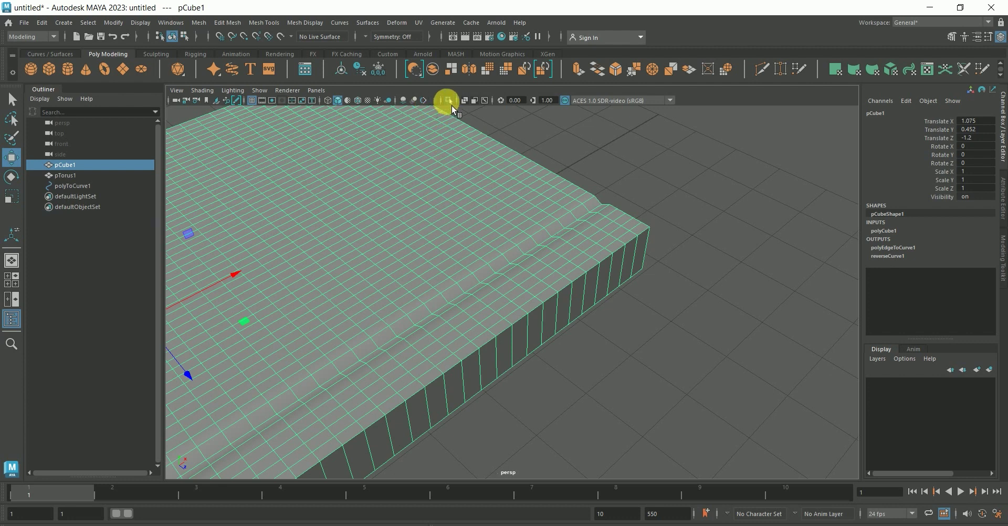
left_click(81, 187)
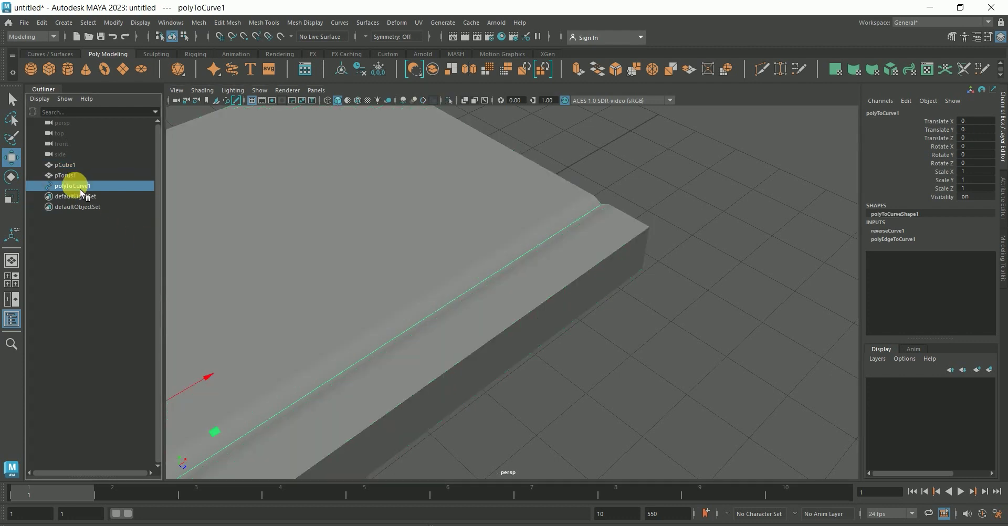
Select all objects, move them upward, then undo the move.
left_click(65, 166, "shift")
scroll(210, 260, "down", 3)
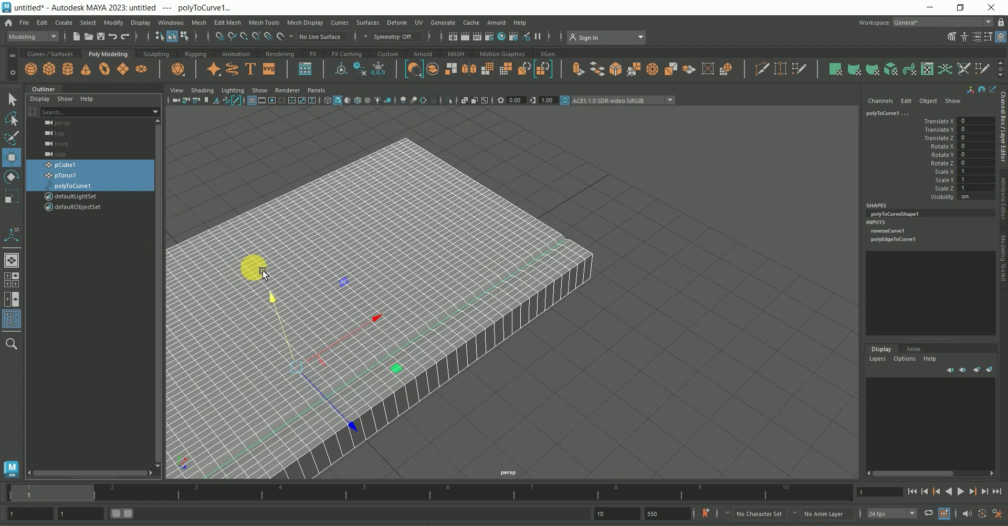
scroll(278, 295, "down", 3)
middle_click_drag(293, 320, 333, 290)
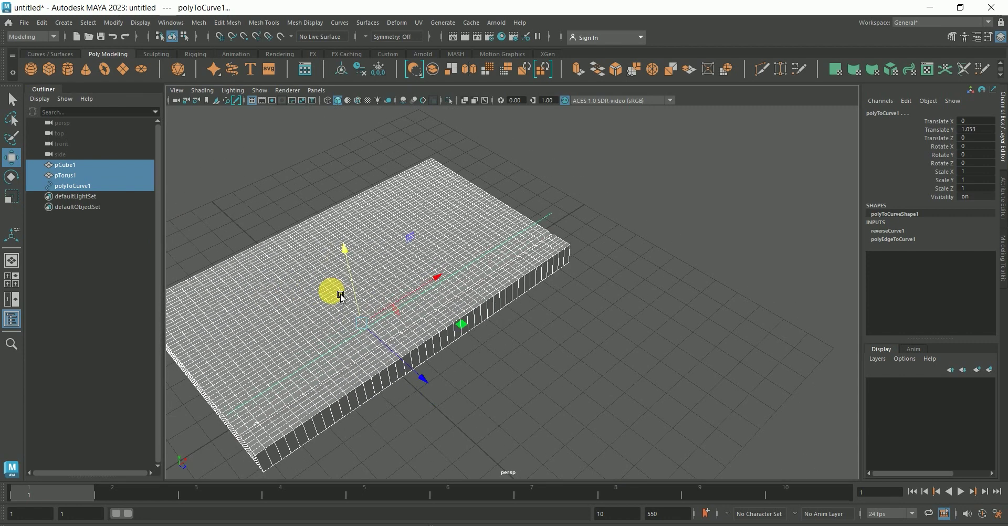
left_click_drag(310, 353, 377, 375, "alt")
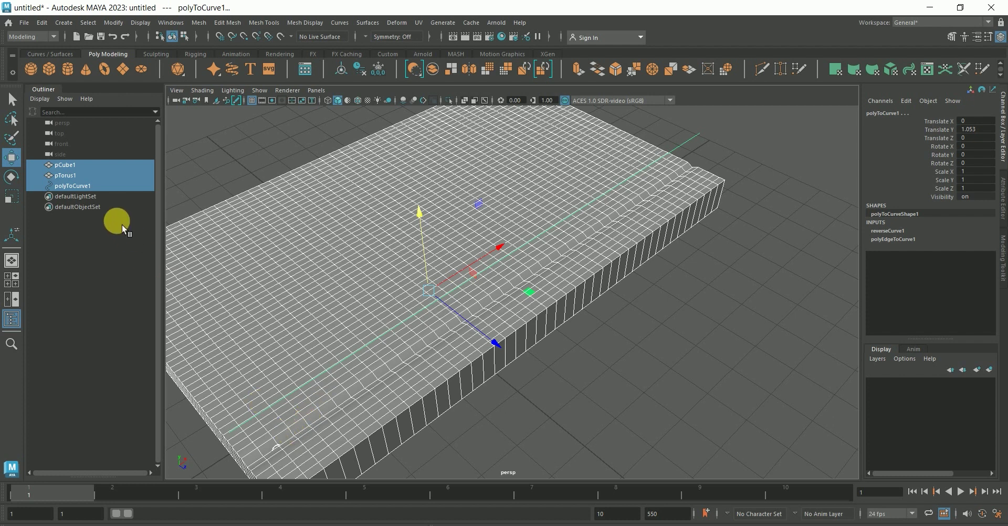
left_click(95, 224)
left_click(73, 180)
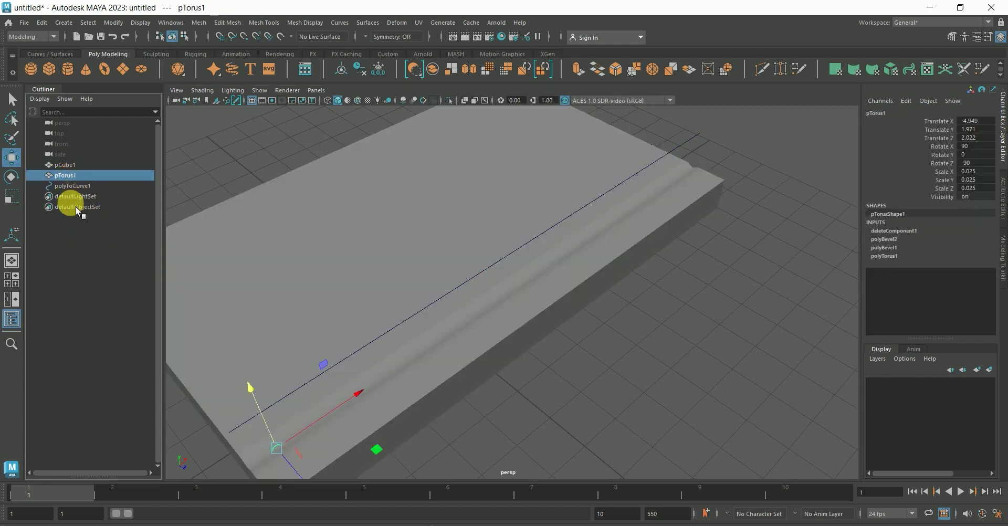
left_click(72, 186, "ctrl")
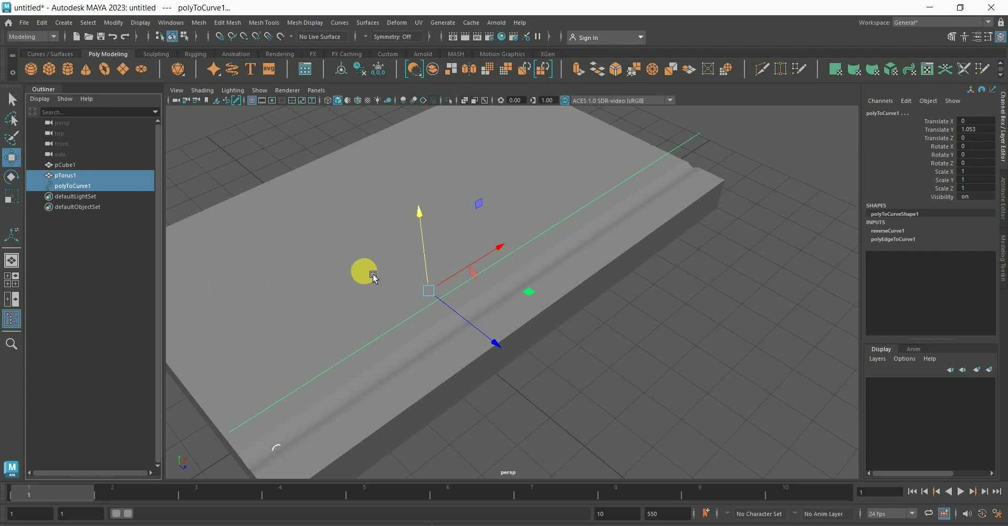
key("ctrl+z")
key("ctrl+z")
key("ctrl+z")
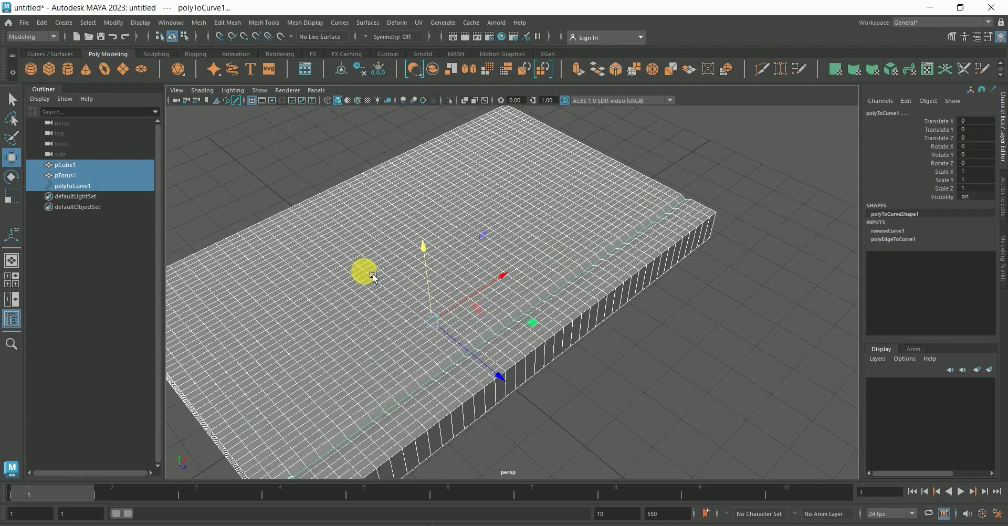
Select polyToCurve1 and pTorus1 and turn on Isolate Select.
left_click(111, 224)
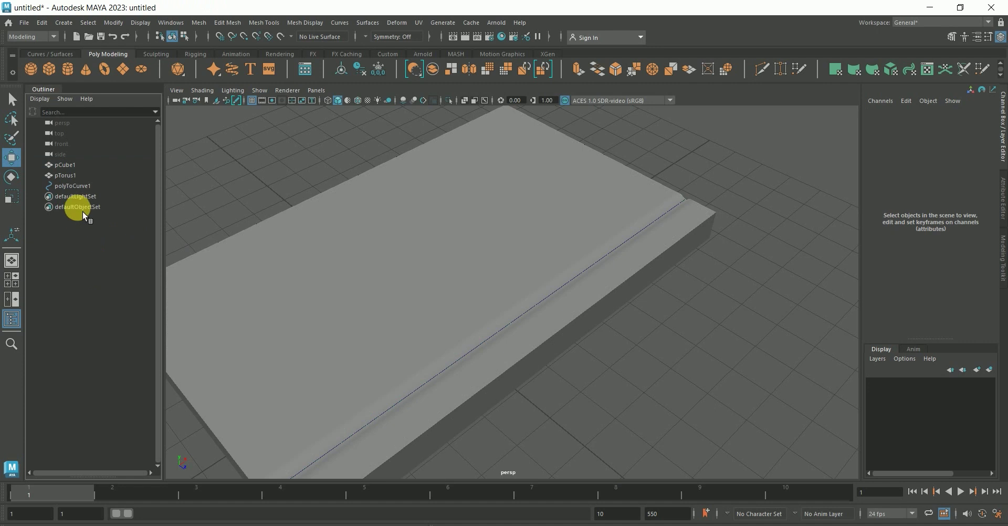
left_click(73, 186)
left_click(65, 175)
left_click(68, 185, "ctrl")
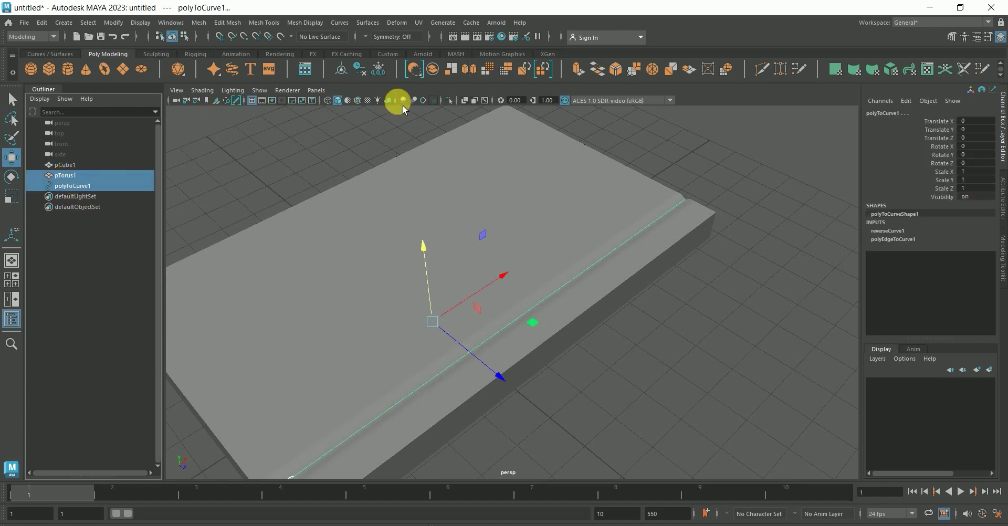
left_click(452, 101)
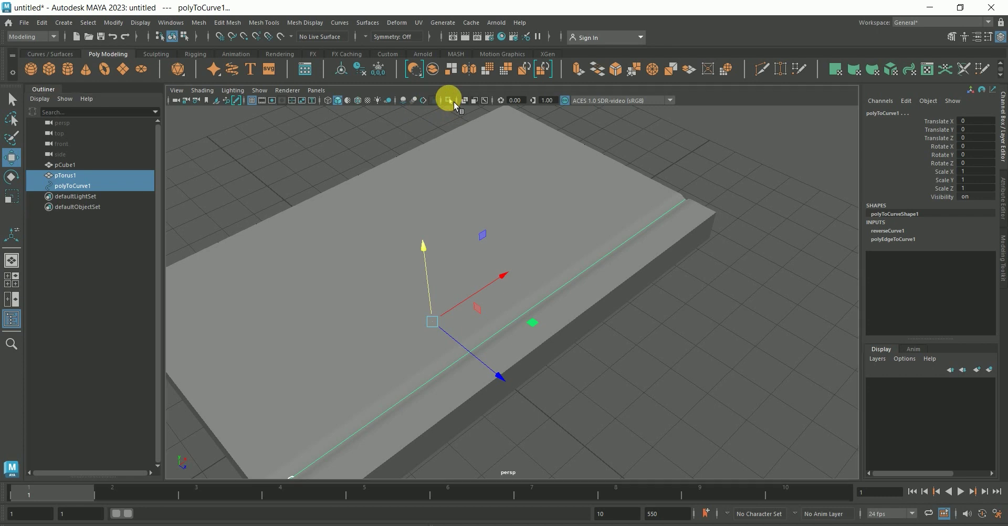
Inspect the curve's control vertices, then return it to object mode.
scroll(432, 342, "up", 2)
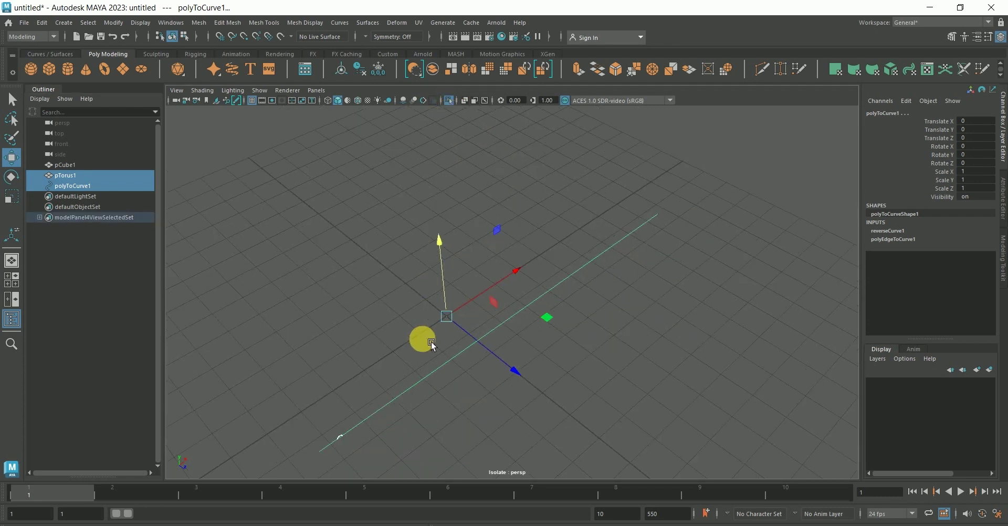
left_click_drag(431, 335, 452, 303, "alt")
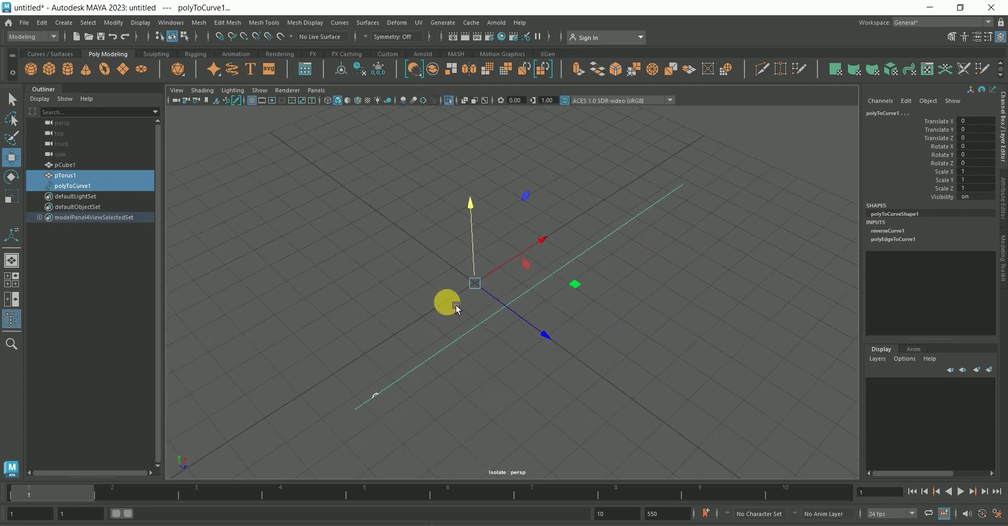
left_click(460, 351)
right_click_drag(459, 351, 391, 276)
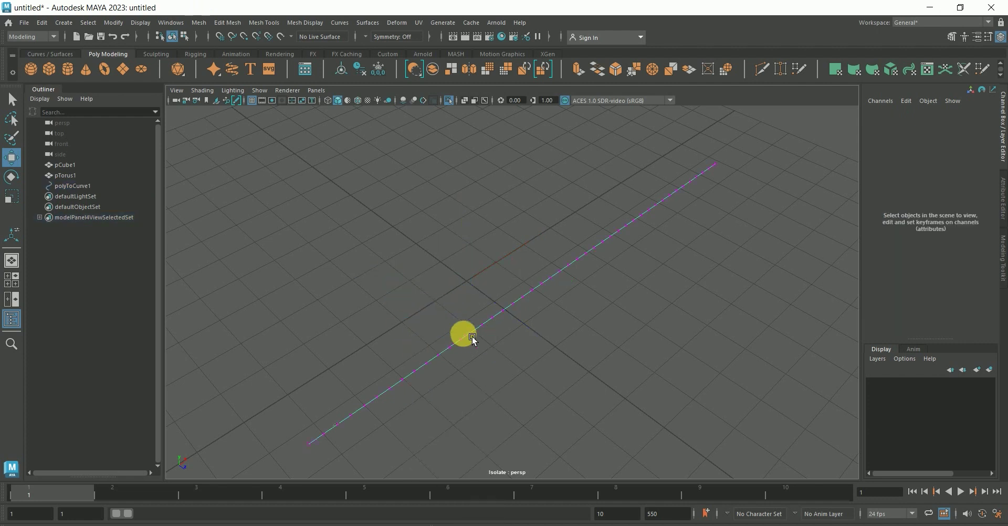
mouse_move(481, 271)
right_mouse_down()
mouse_move(517, 276)
mouse_move(534, 261)
right_mouse_up()
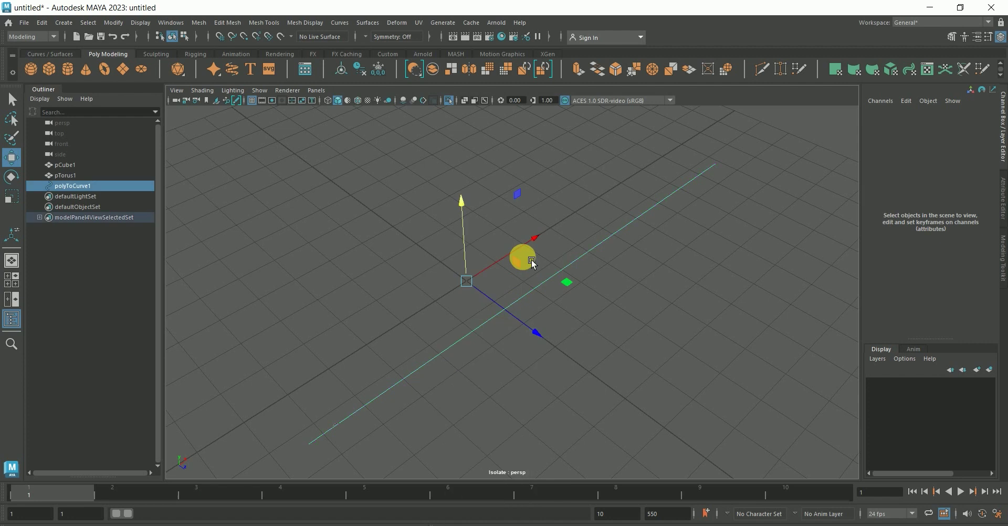
left_click(341, 24)
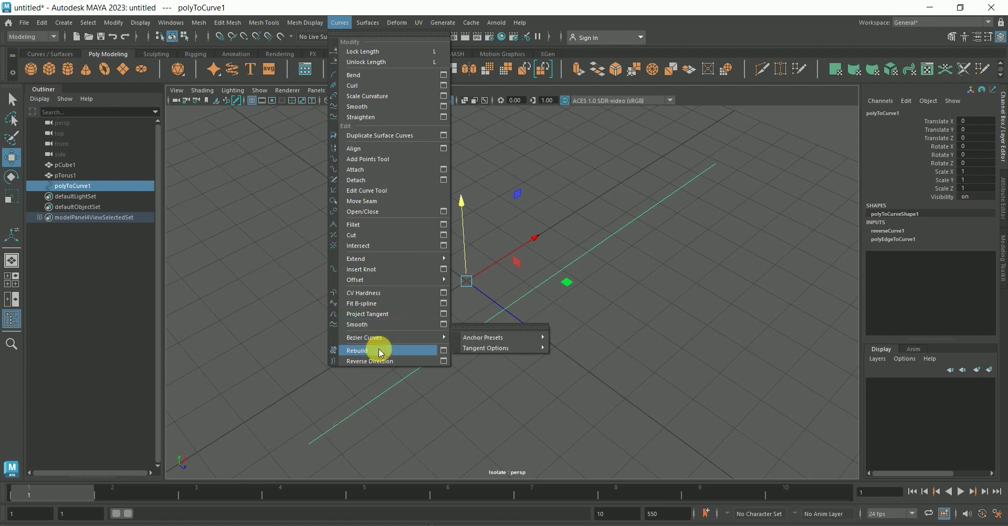
Rebuild polyToCurve1 uniformly with 25 cubic spans and check its control vertex spacing.
left_click(443, 350)
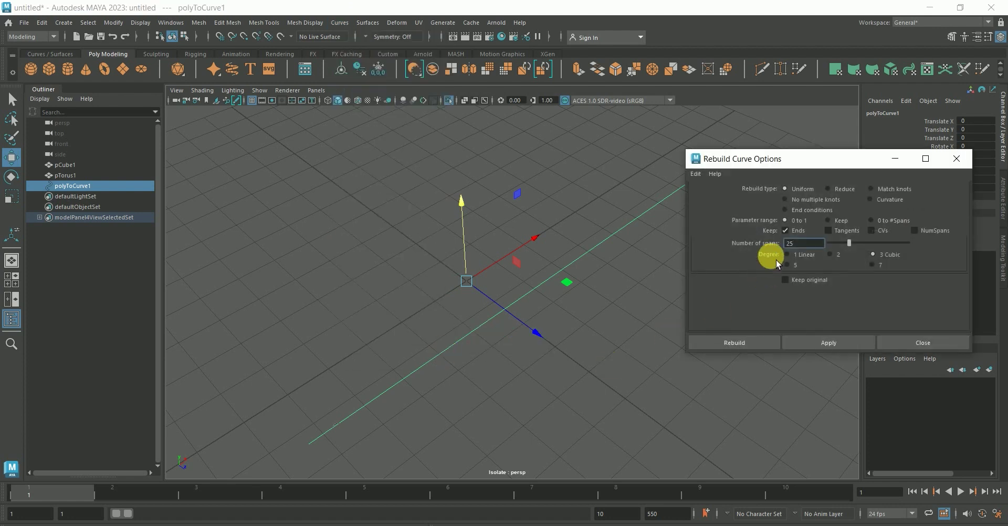
left_click(754, 342)
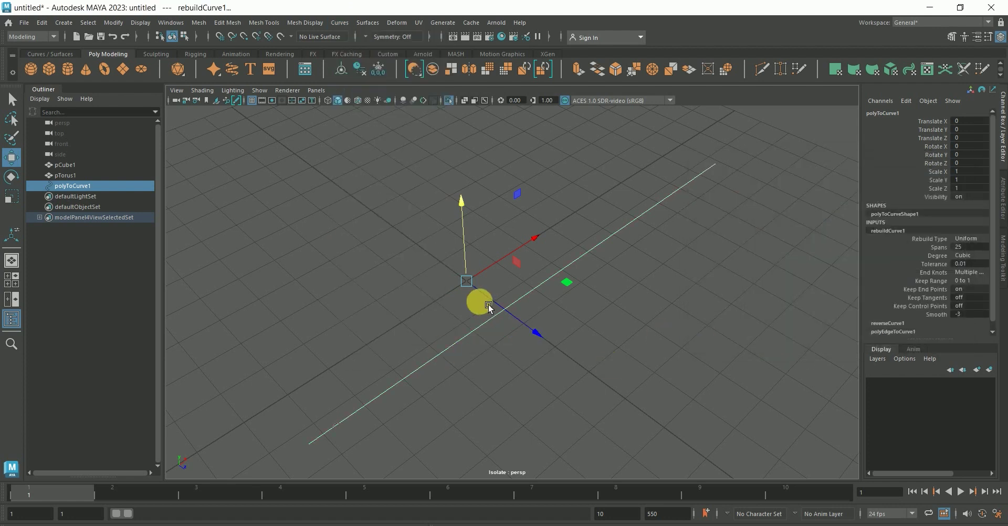
right_click(483, 322)
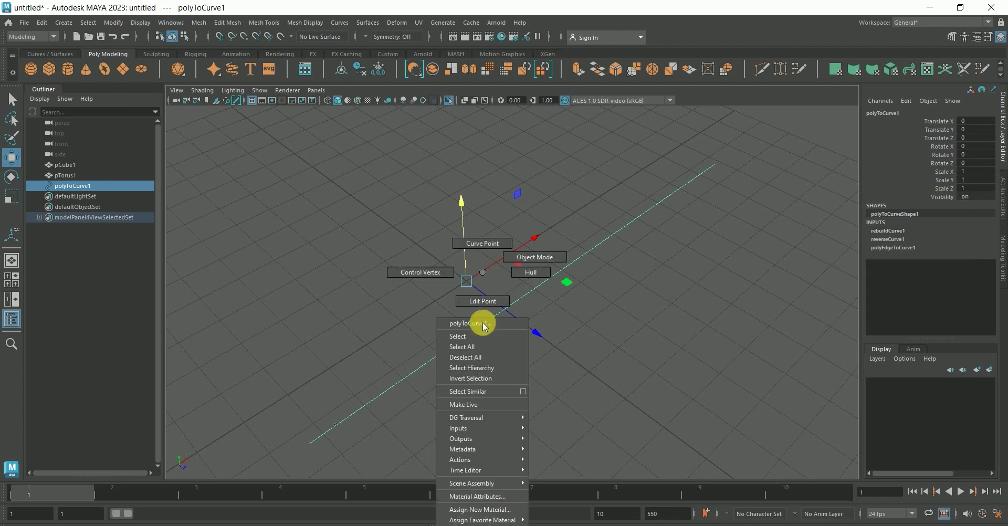
left_click(429, 277)
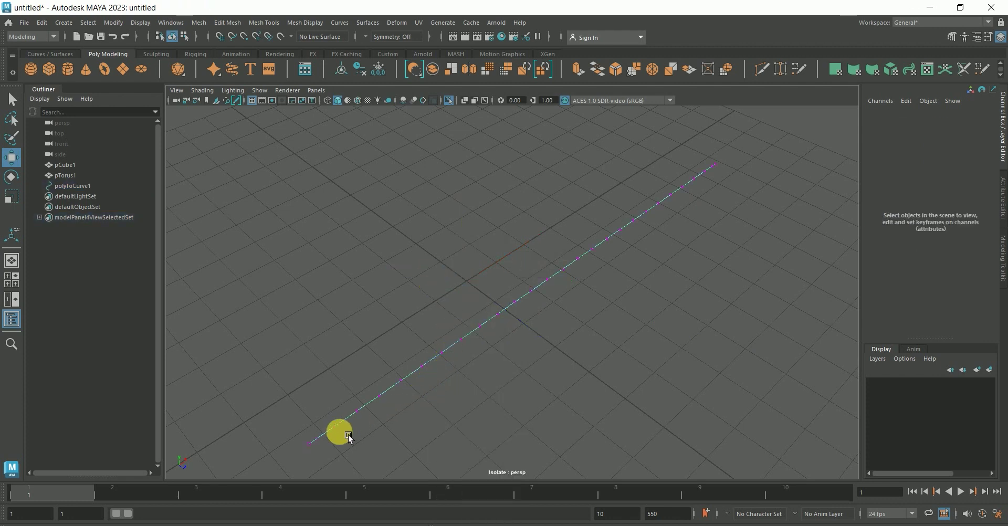
right_click_drag(340, 432, 346, 433, "alt")
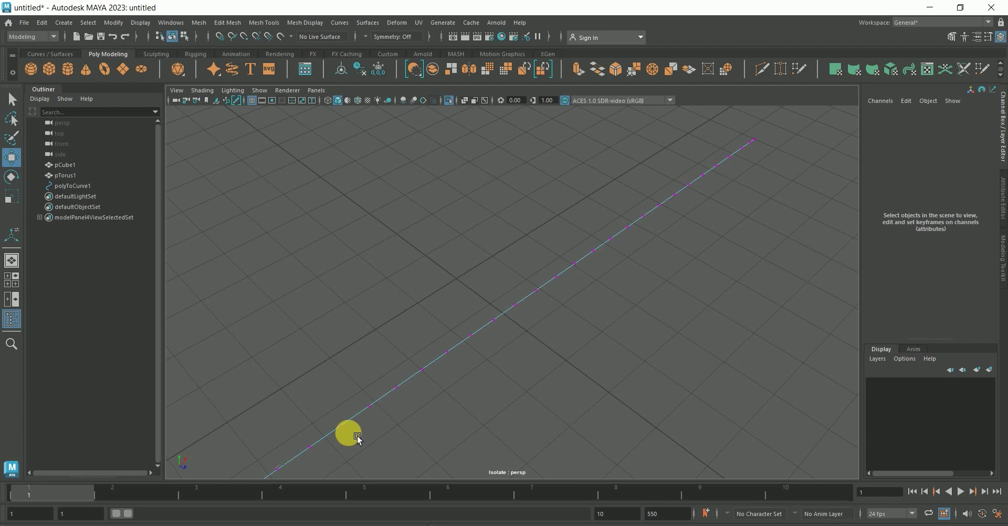
mouse_move(406, 418)
right_mouse_down("alt")
mouse_move(466, 333)
mouse_move(465, 258)
right_mouse_up("alt")
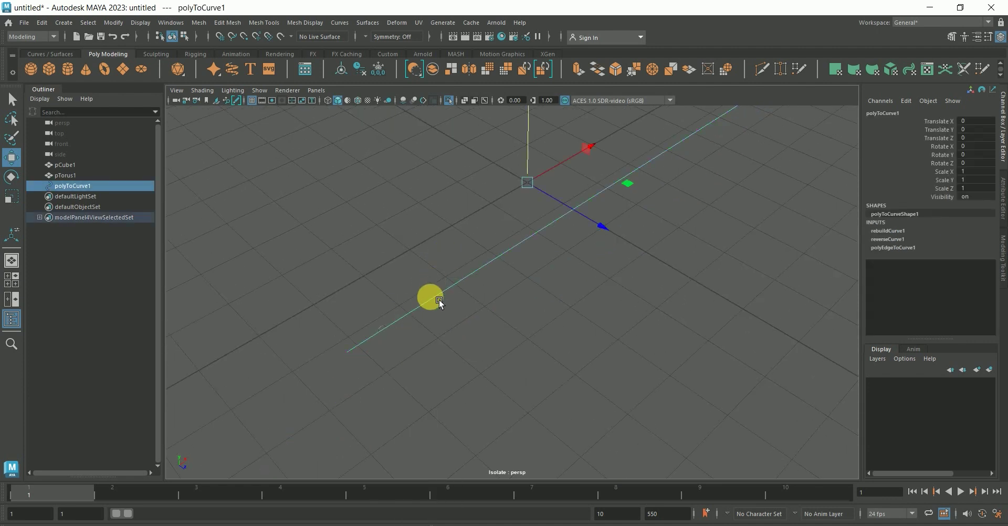
left_click(389, 329, "shift")
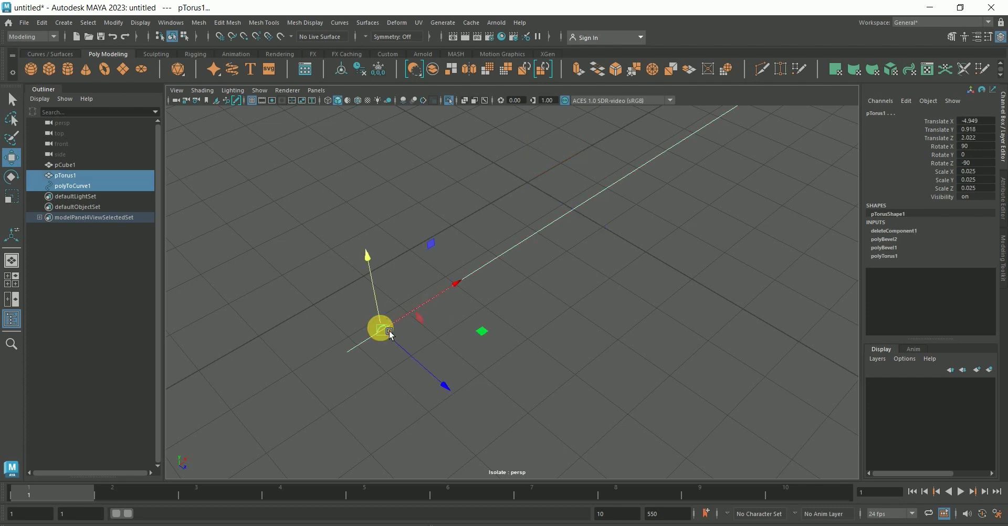
Switch to Animation and attach pTorus1 to the rebuilt curve via Attach to Motion Path options.
left_click(59, 41)
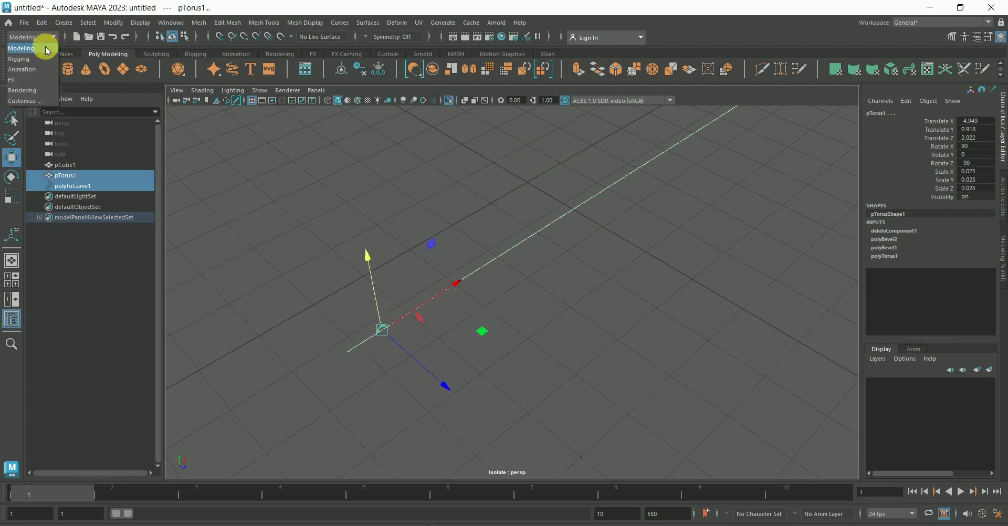
left_click(39, 68)
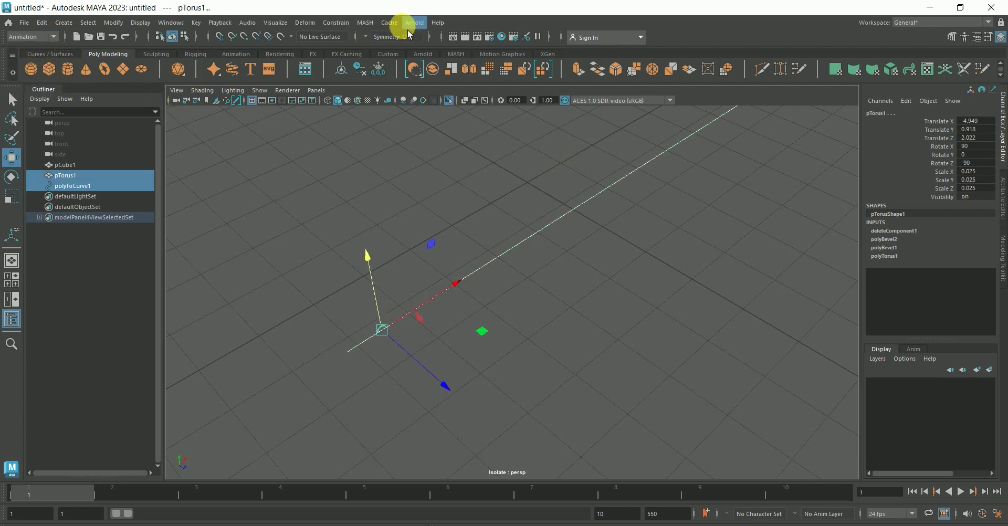
left_click(339, 24)
mouse_move(370, 127)
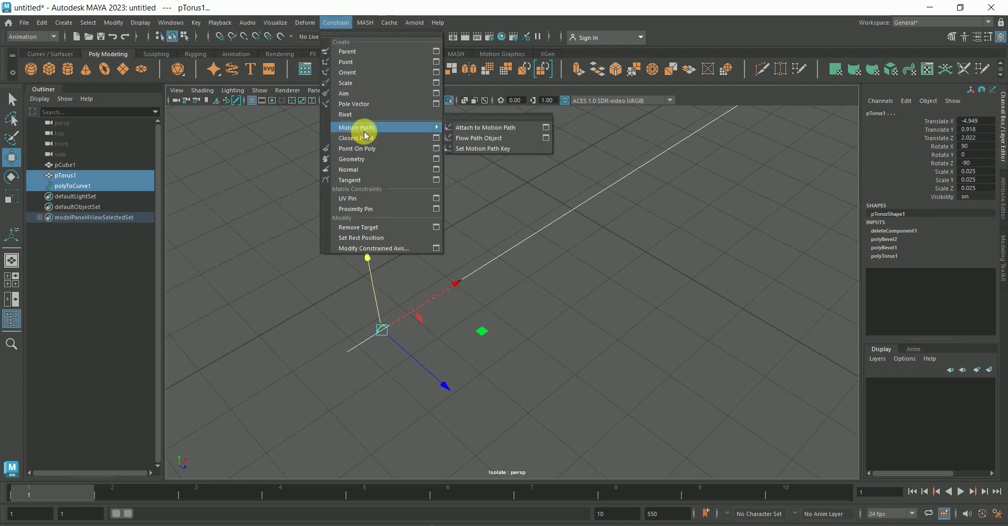
left_click(546, 128)
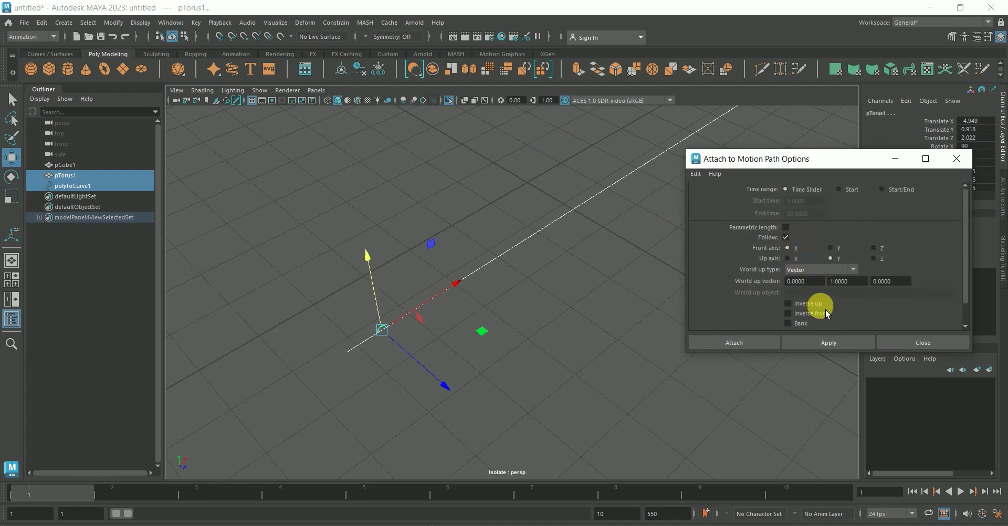
left_click(821, 348)
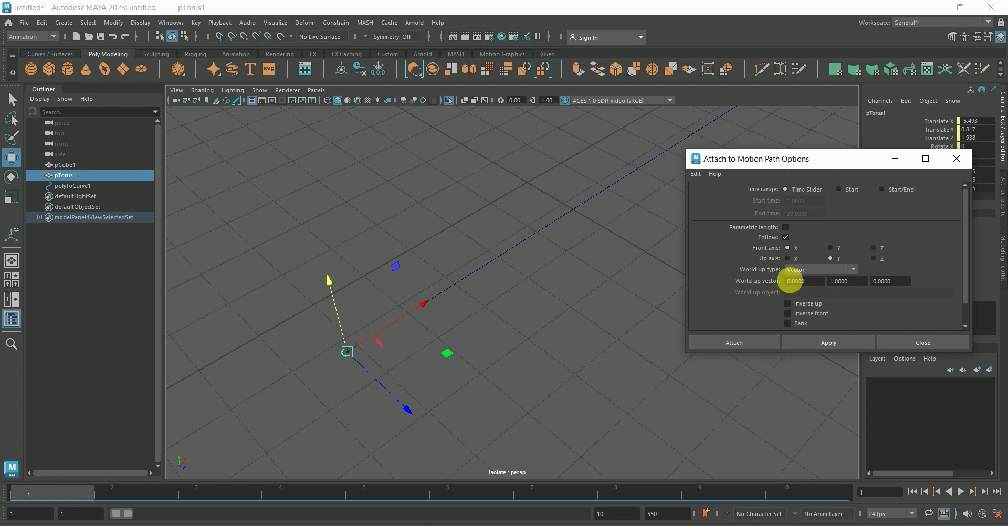
middle_click_drag(656, 317, 529, 346, "alt")
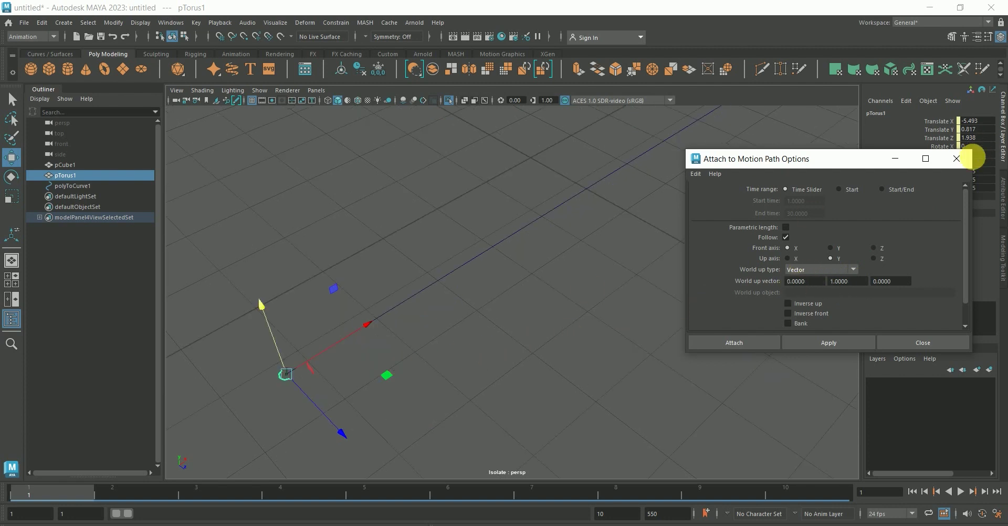
left_click(957, 158)
Set motionPath1's Up Axis to X in the Attribute Editor.
left_click(1004, 205)
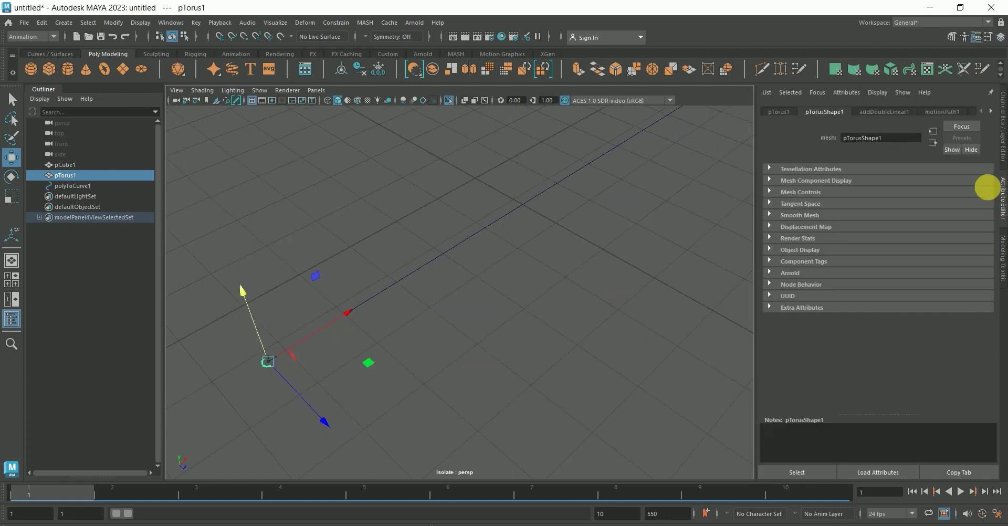
left_click(940, 113)
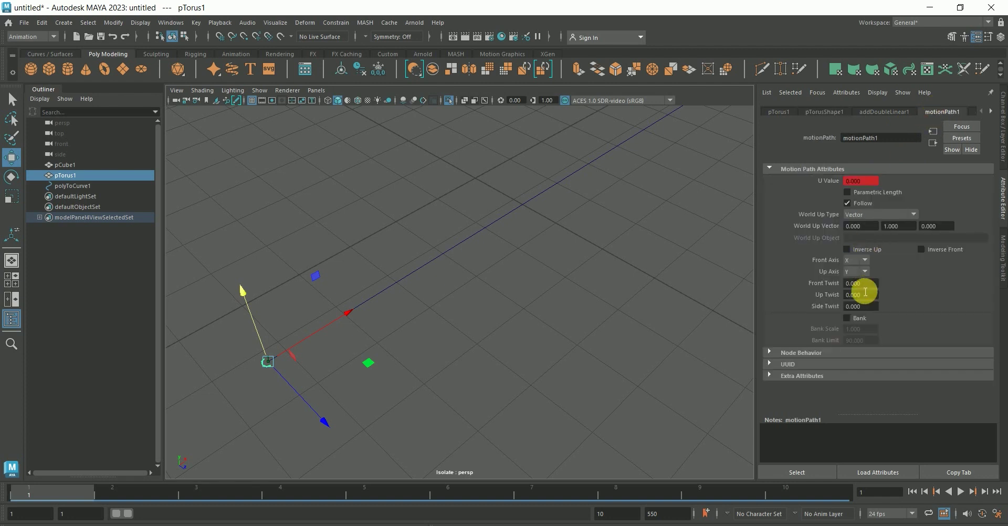
left_click(864, 272)
left_click(853, 284)
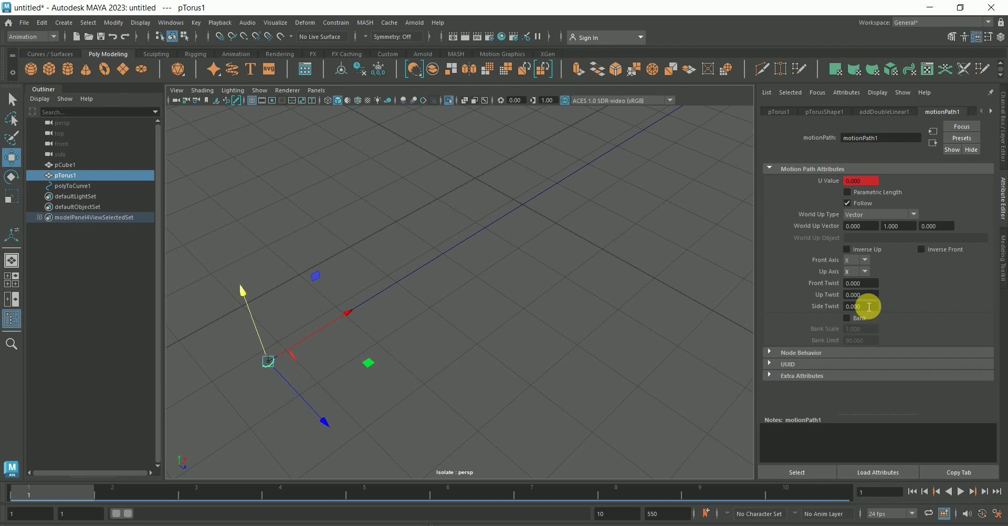
Set the Front Twist to 90 and orbit to check the torus.
mouse_move(869, 295)
left_mouse_down()
mouse_move(827, 294)
mouse_move(838, 284)
left_mouse_up()
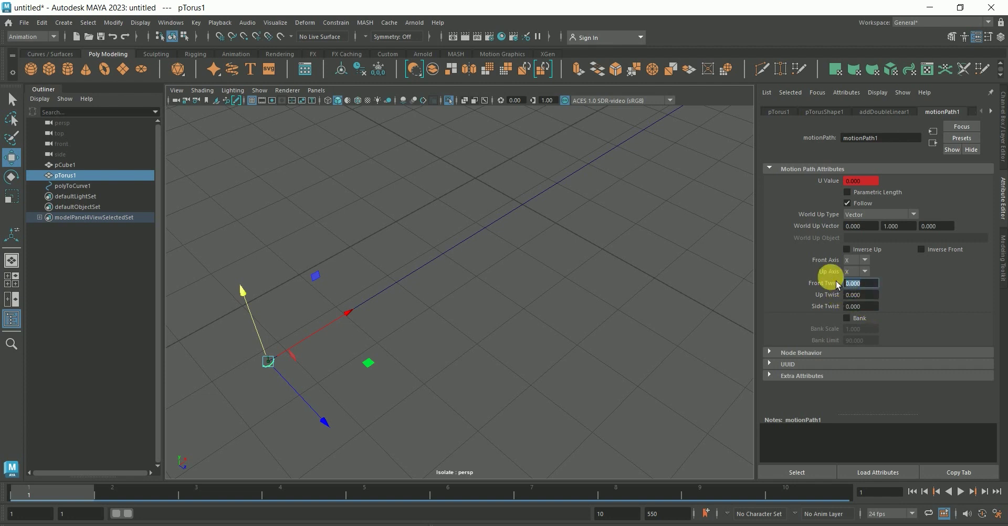
type("90")
key("Return")
left_click(513, 337)
mouse_move(288, 377)
left_mouse_down("alt")
mouse_move(360, 392)
mouse_move(459, 358)
left_mouse_up("alt")
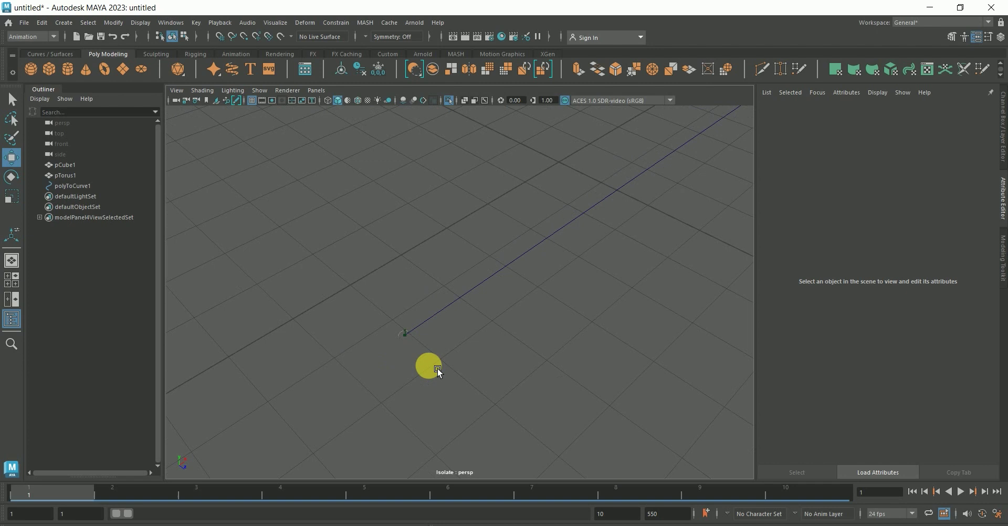
left_click(399, 316)
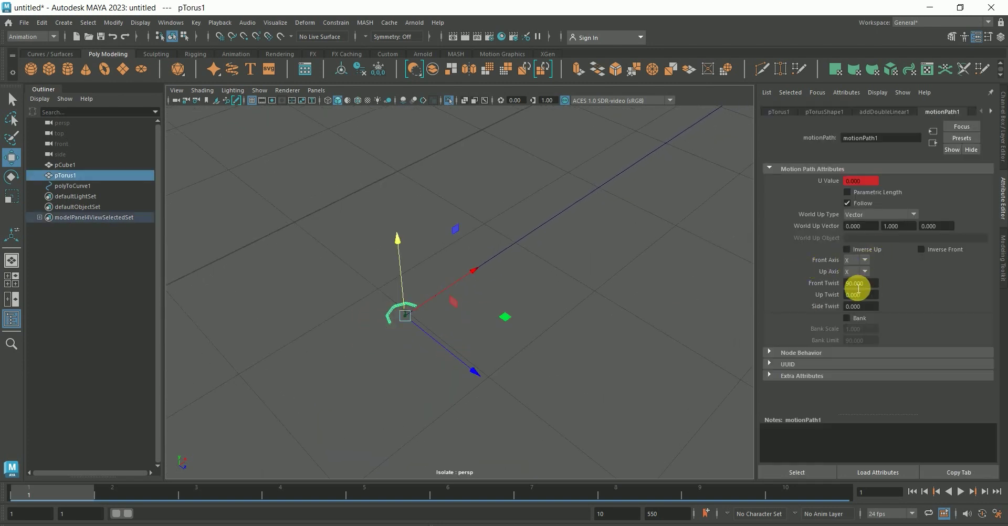
Change the Front Twist to 45 and inspect the torus orientation.
left_click(846, 286)
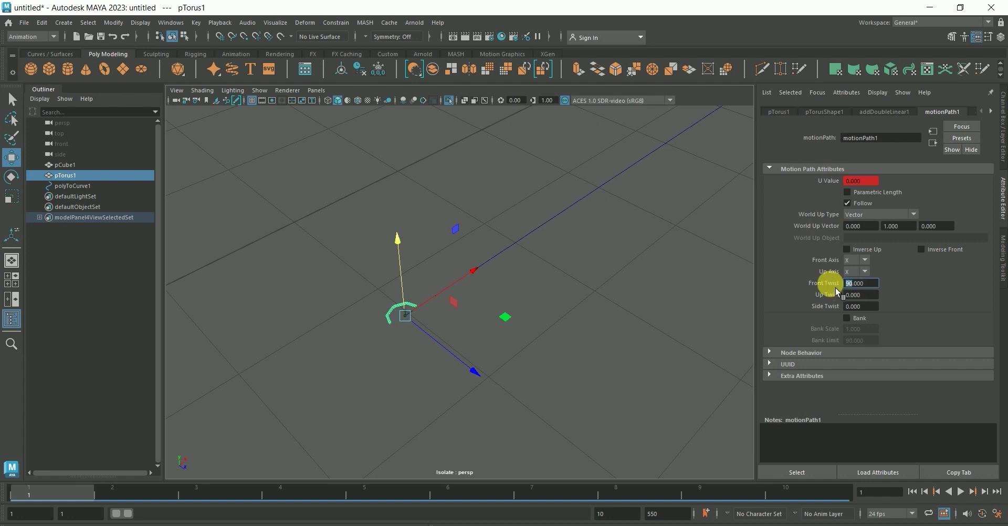
key("Return")
left_click(586, 380)
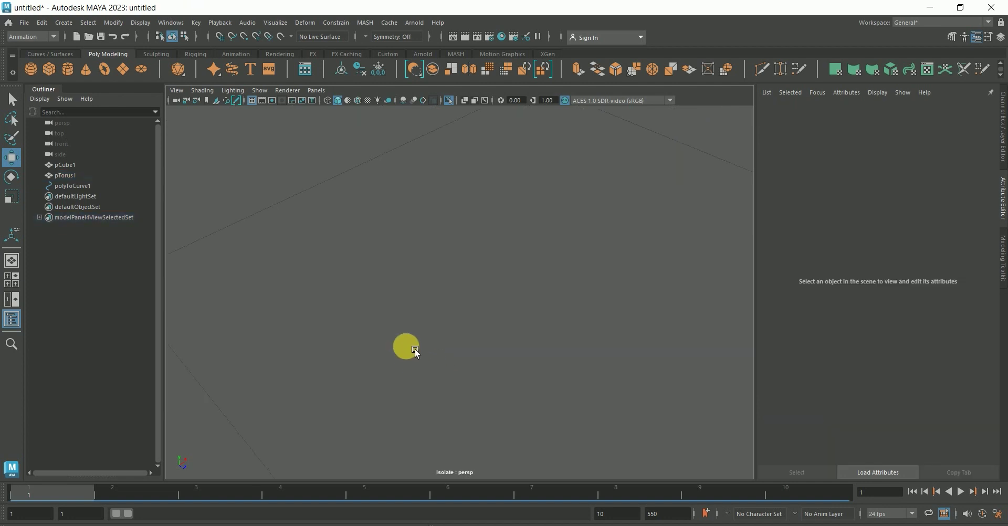
left_click_drag(415, 365, 494, 352, "alt")
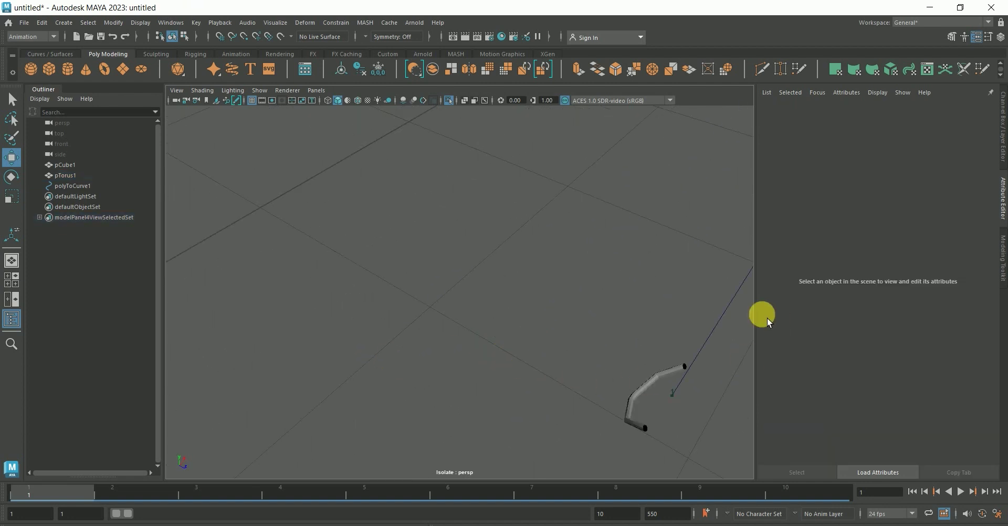
left_click(677, 369)
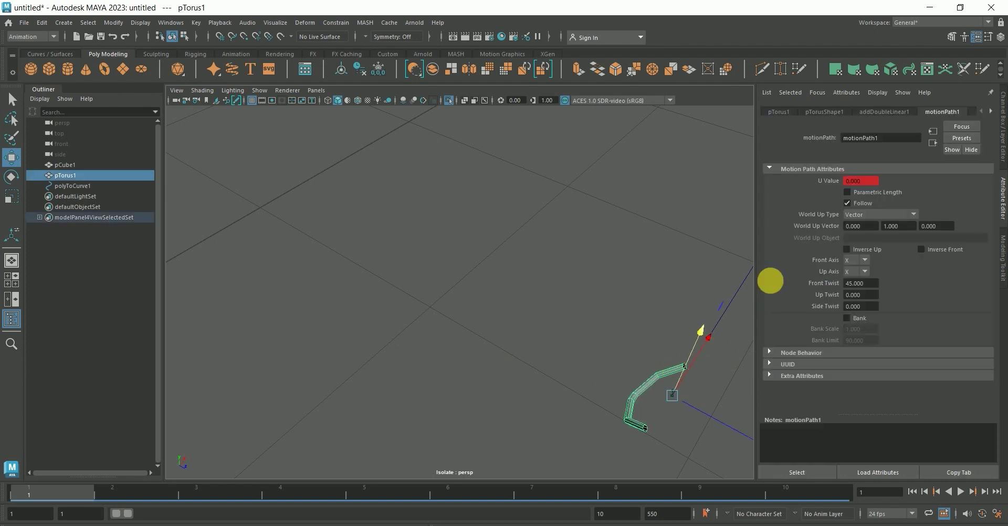
Set motionPath1's Front Twist and Up Twist to -90.
left_click(870, 288)
type("-90")
key("Return")
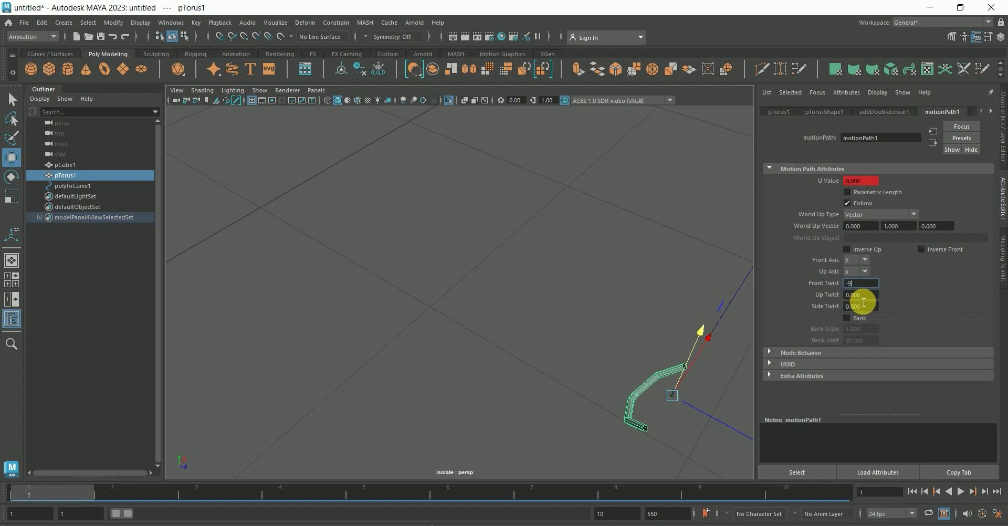
key("Return")
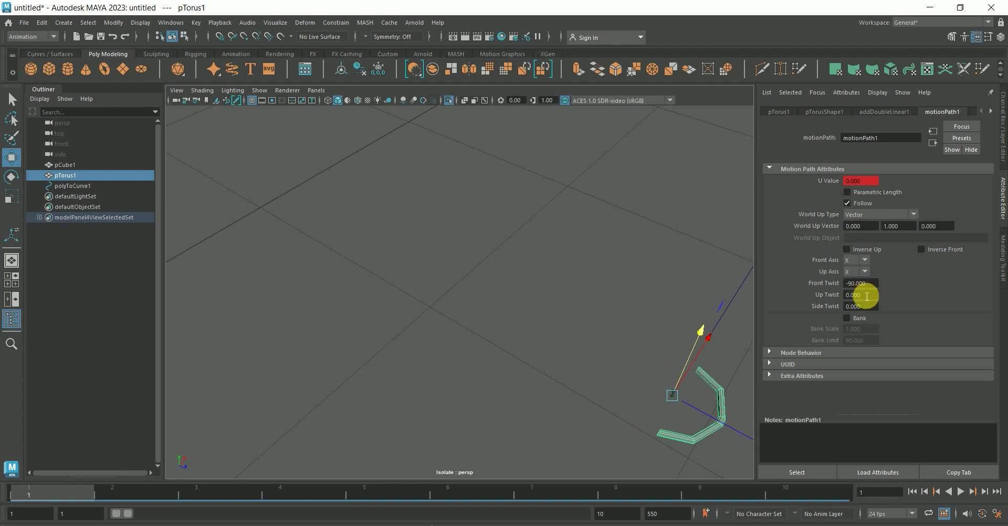
left_click_drag(874, 283, 845, 284)
type("0")
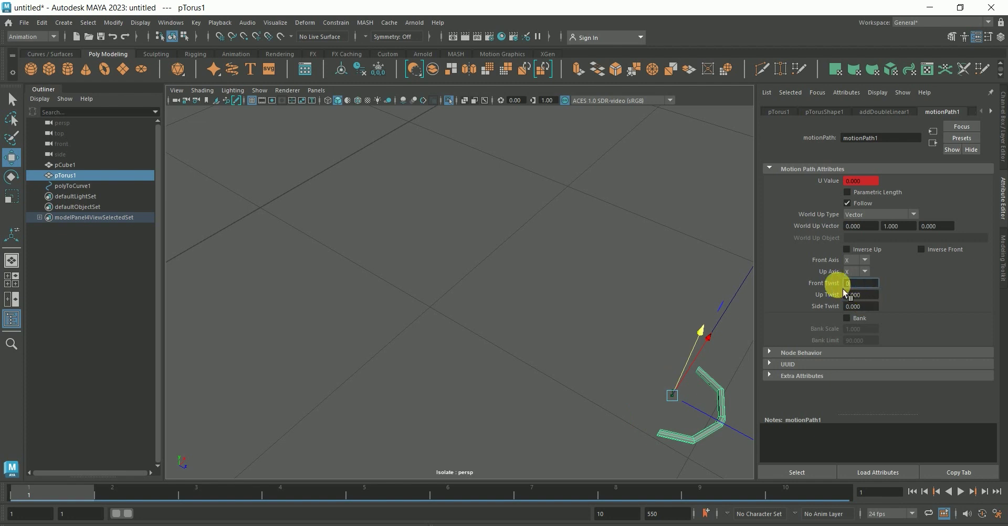
left_click(842, 295)
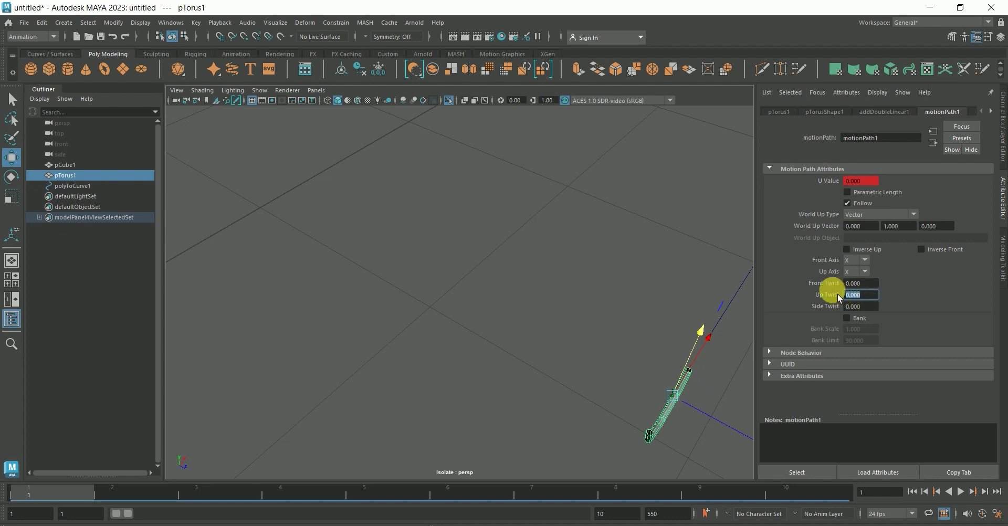
type("90")
key("Return")
left_click(840, 296)
type("0")
key("Return")
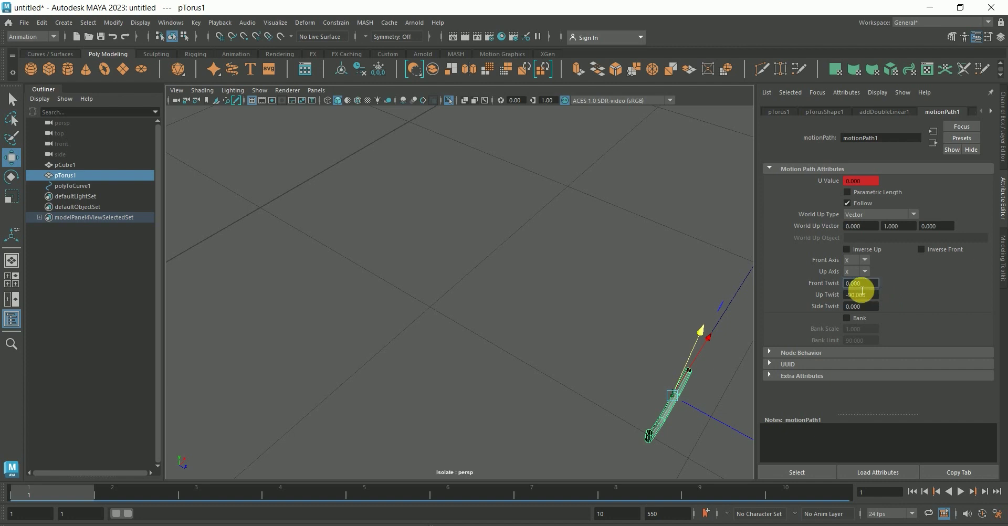
Reapply Front Twist -90, set Side Twist to -90, and frame the torus.
left_click(864, 286)
type("0")
key("Return")
left_click(853, 307)
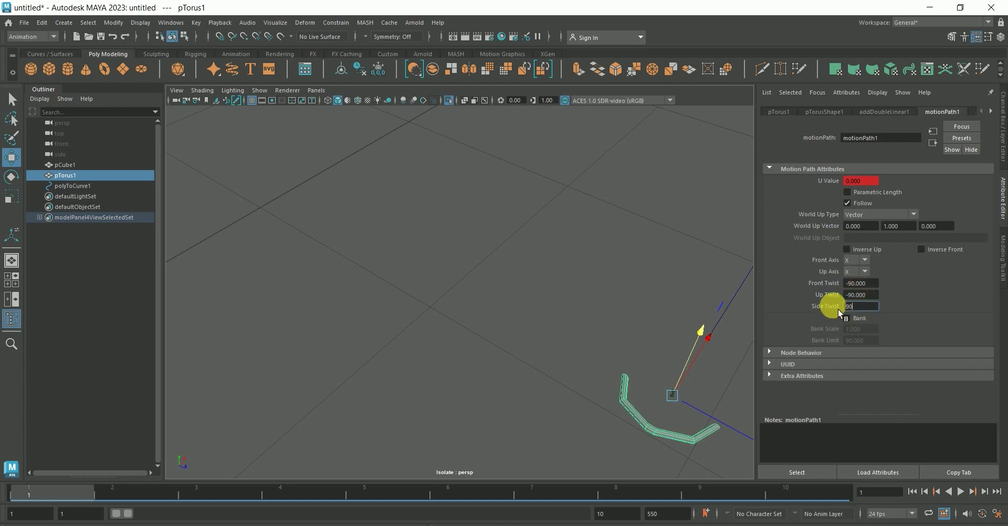
key("Return")
left_click(851, 307)
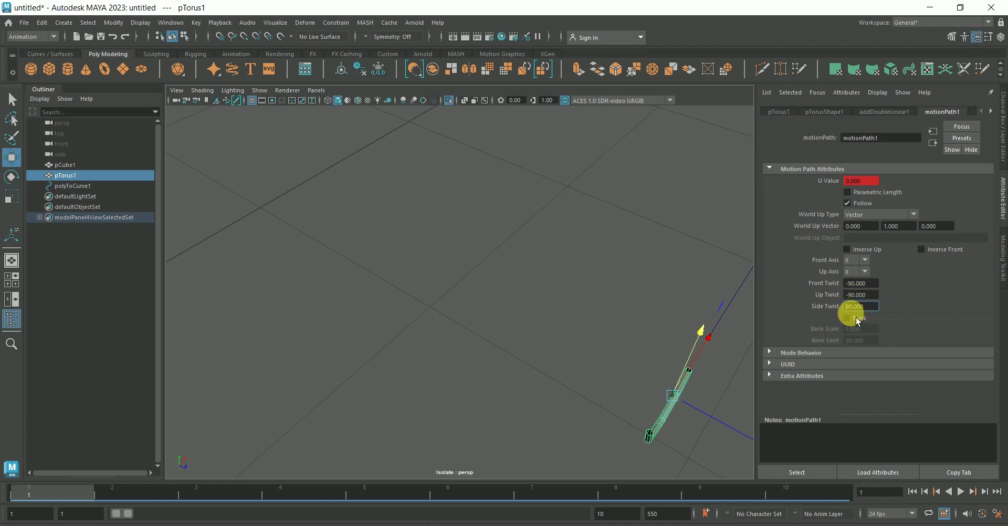
type("-90")
left_click(869, 296)
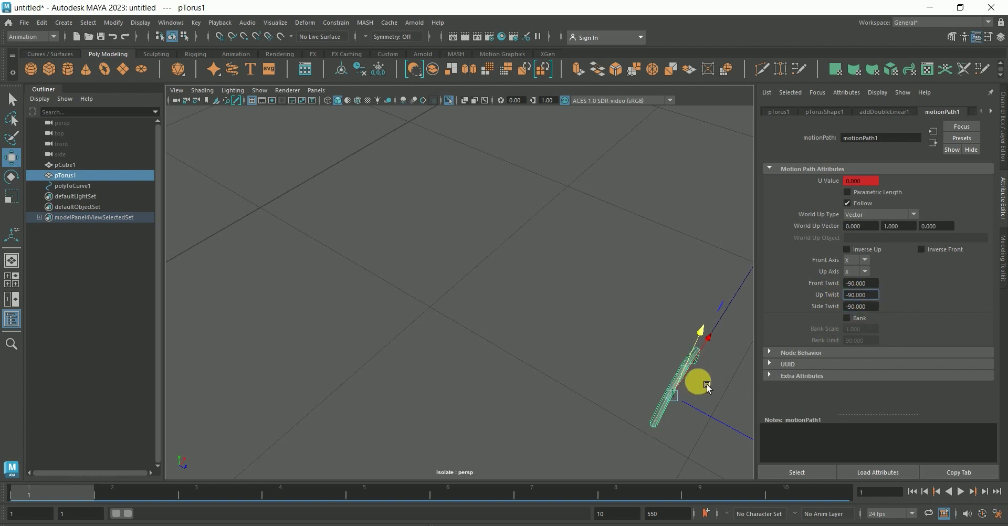
key("f")
left_click_drag(607, 351, 519, 381, "alt")
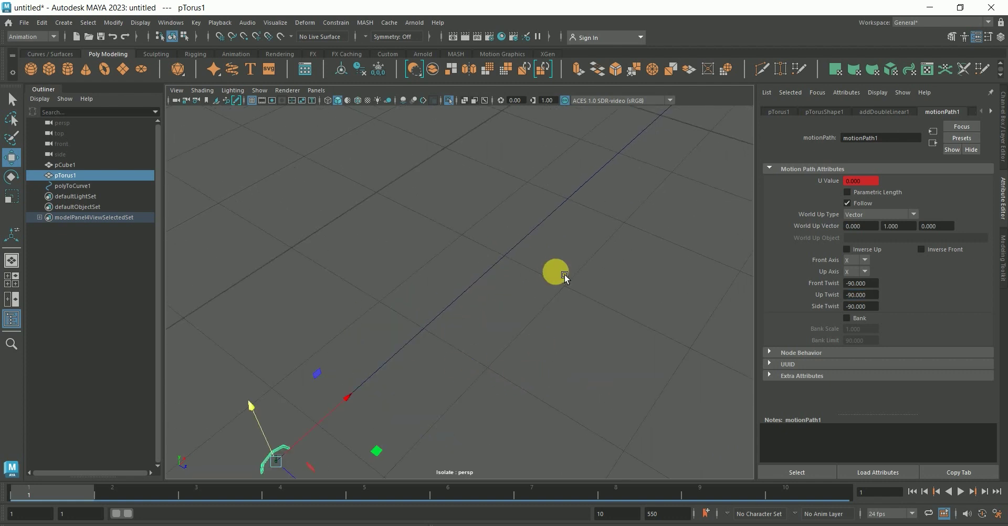
Select the torus with its curve and extend the playback range end to frame 30.
left_click(11, 98)
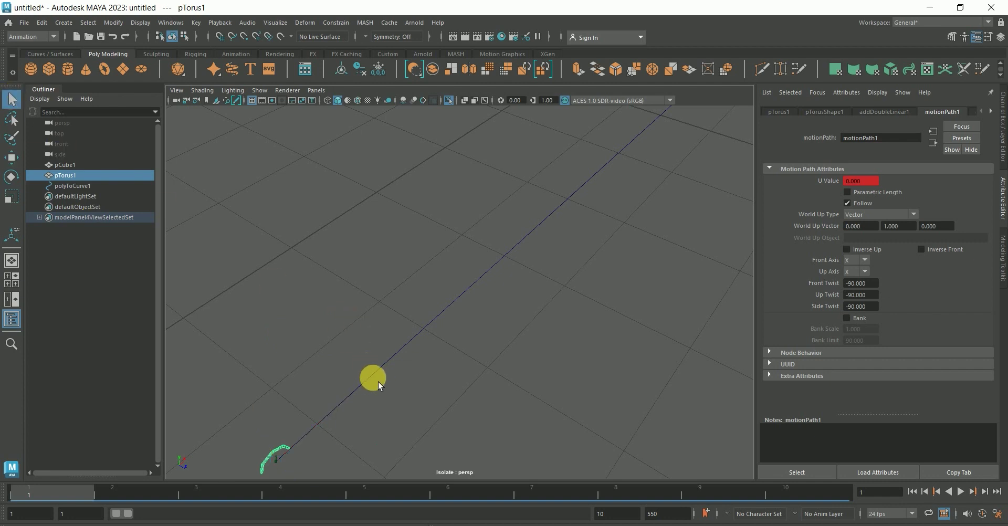
left_click(378, 382, "shift")
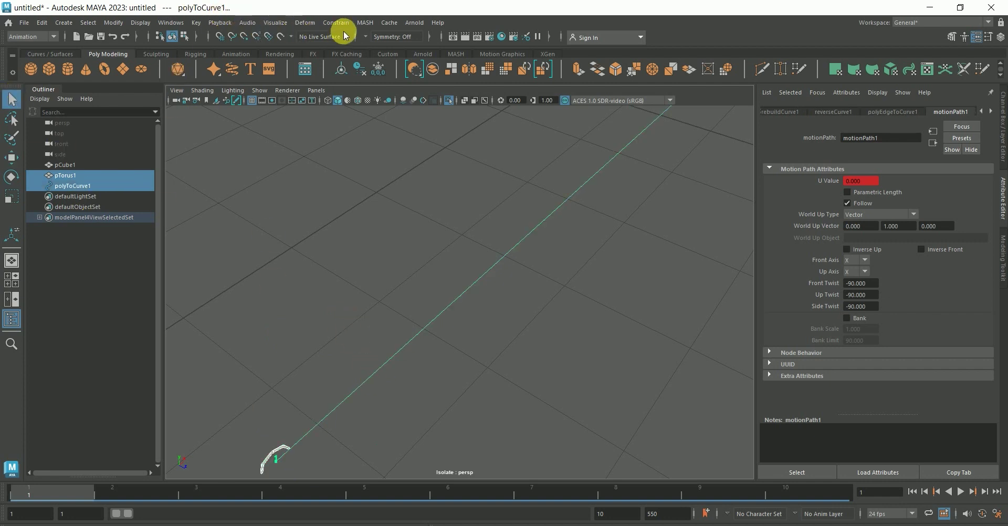
left_click(273, 23)
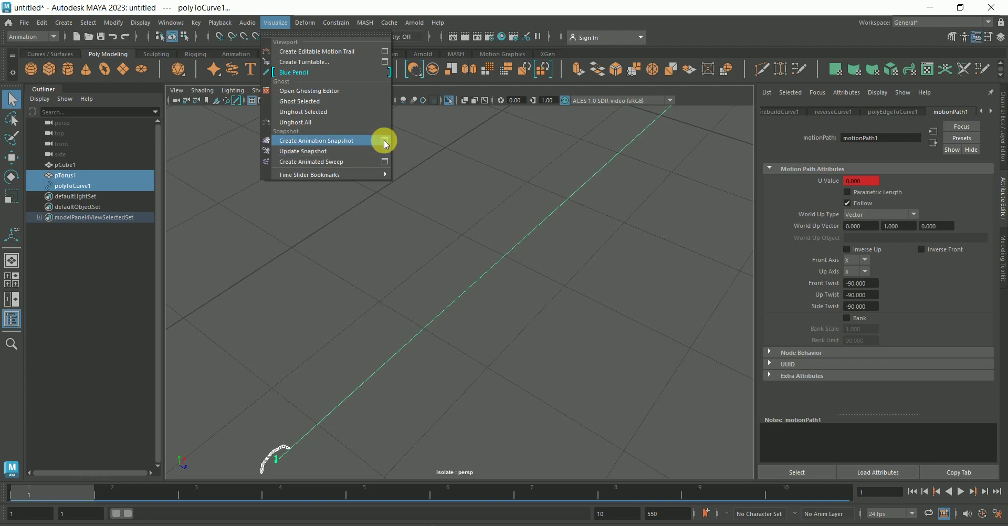
left_click(385, 142)
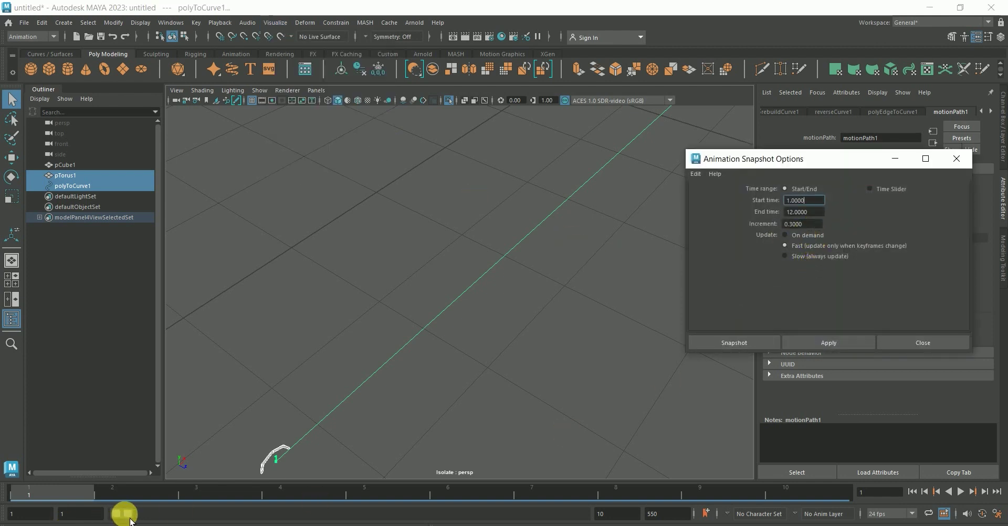
left_click_drag(130, 515, 145, 513)
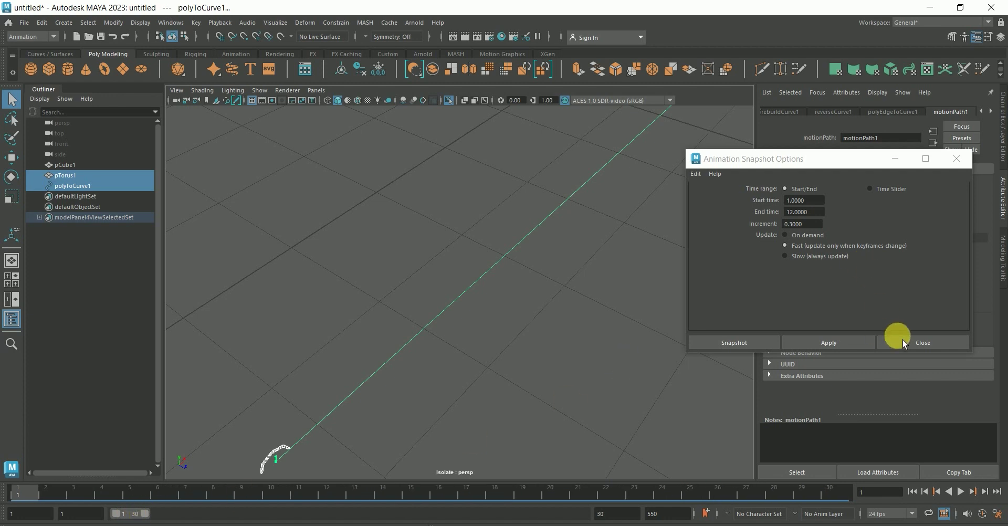
left_click(919, 342)
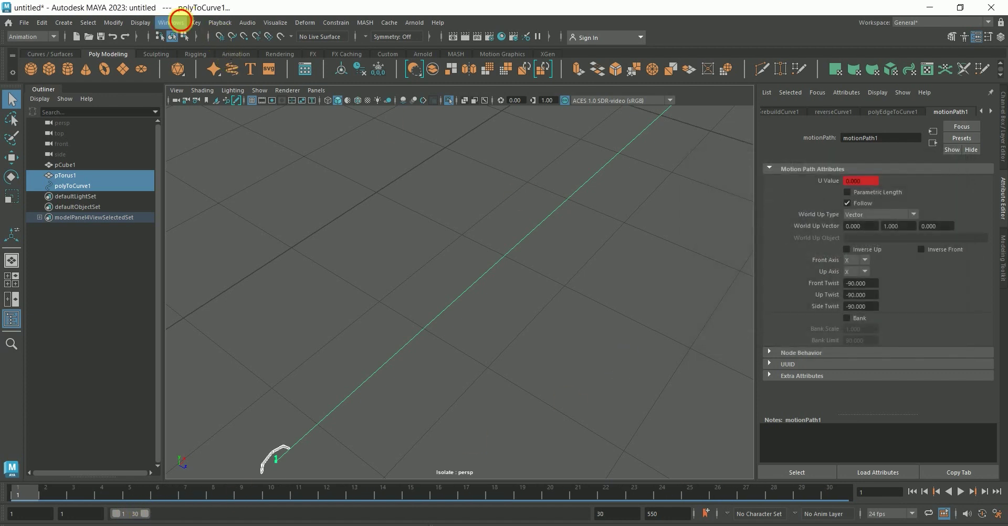
Make the torus's U Value animation curve linear in the Graph Editor.
left_click(185, 25)
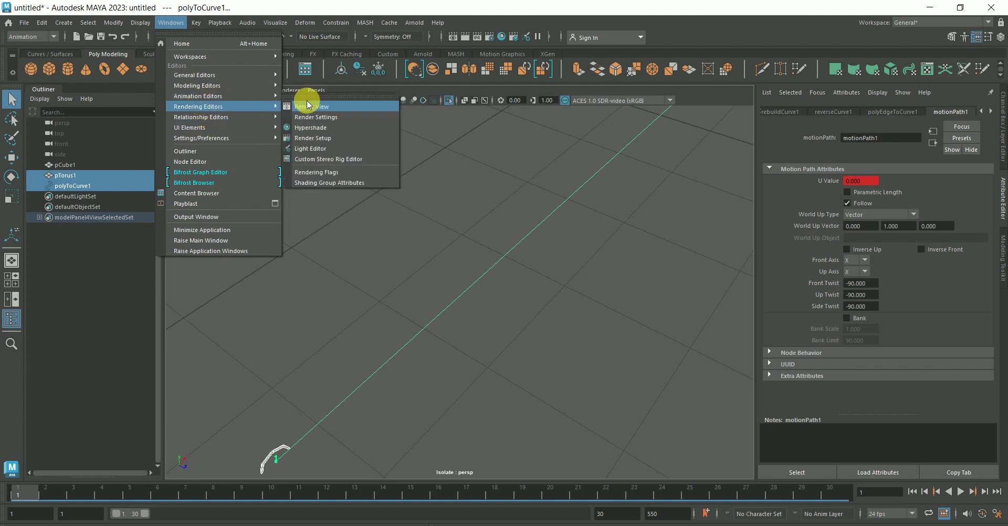
mouse_move(197, 95)
left_click(295, 96)
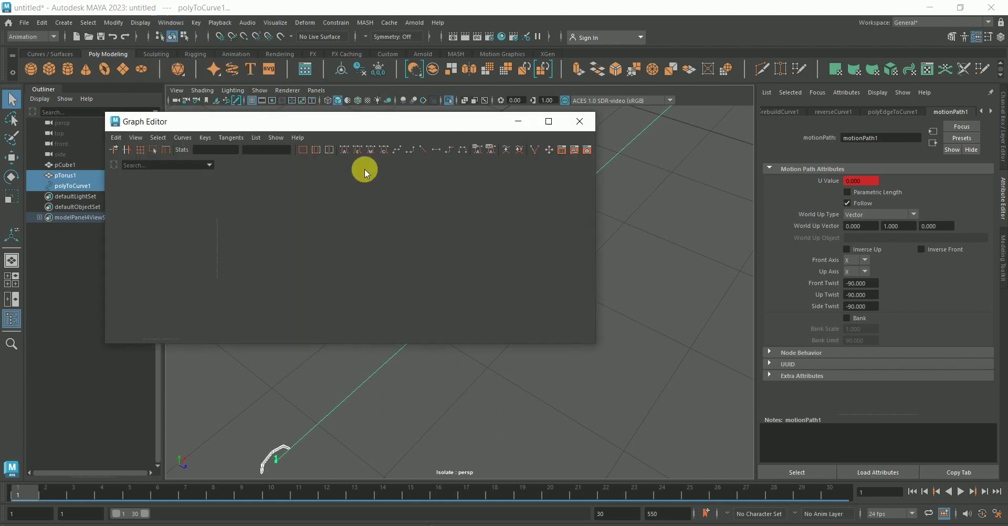
left_click(541, 192)
left_click(422, 151)
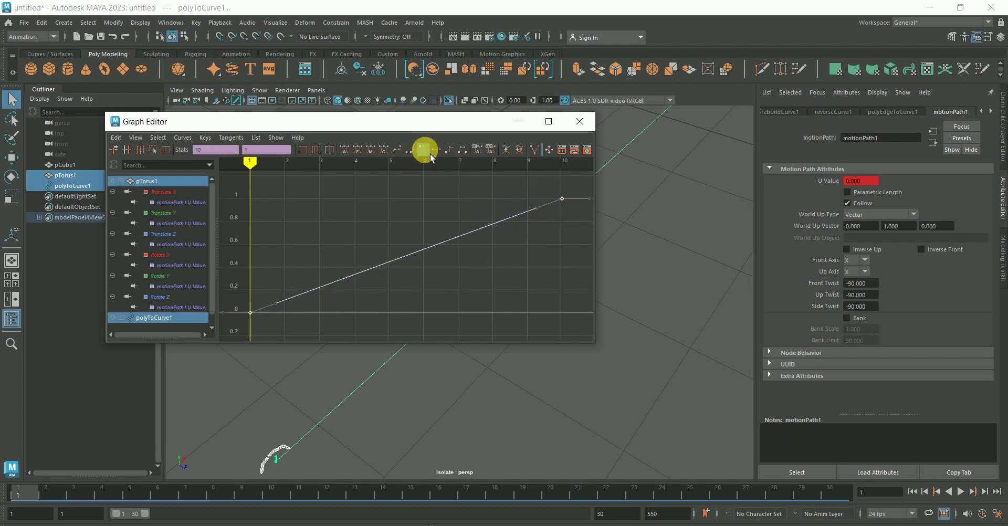
left_click(581, 123)
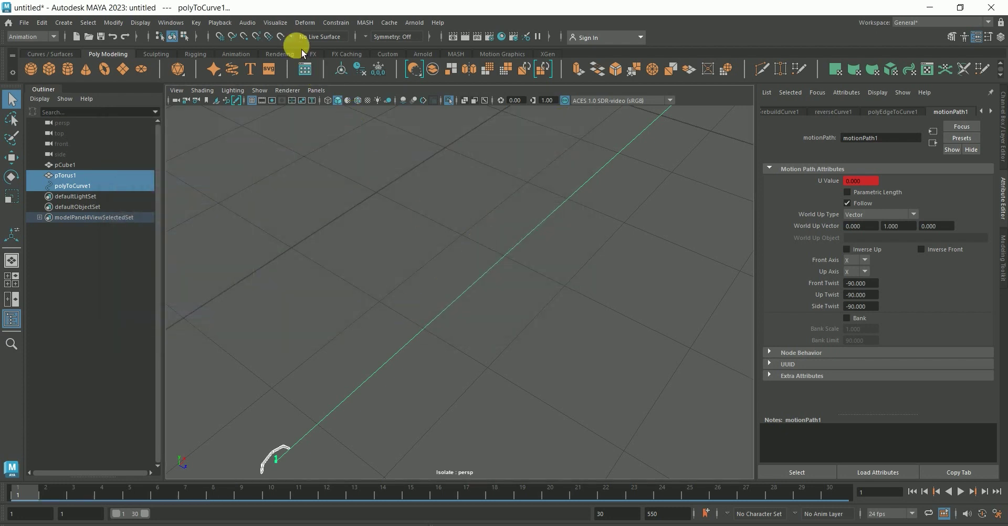
Generate two batches of torus snapshots along the curve from Animation Snapshot options.
left_click(275, 23)
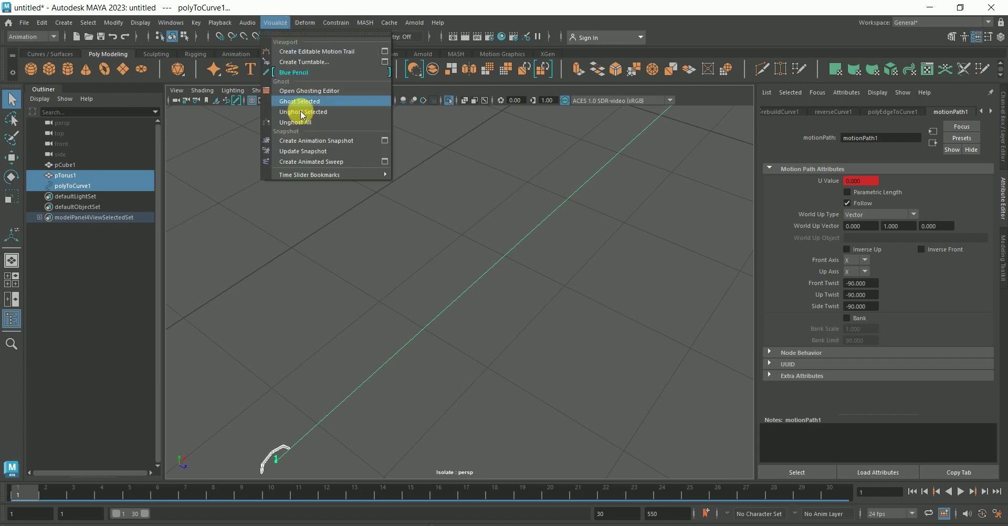
left_click(384, 141)
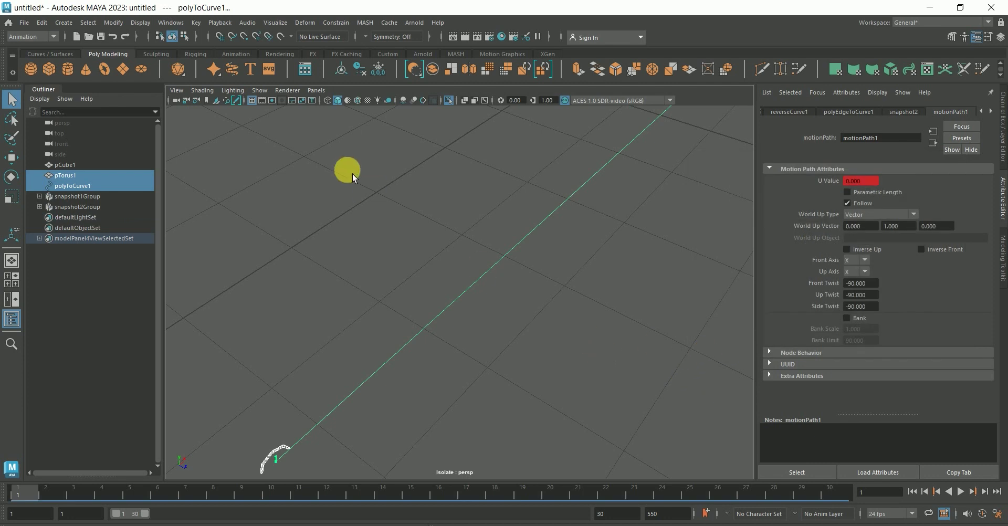
left_click(276, 23)
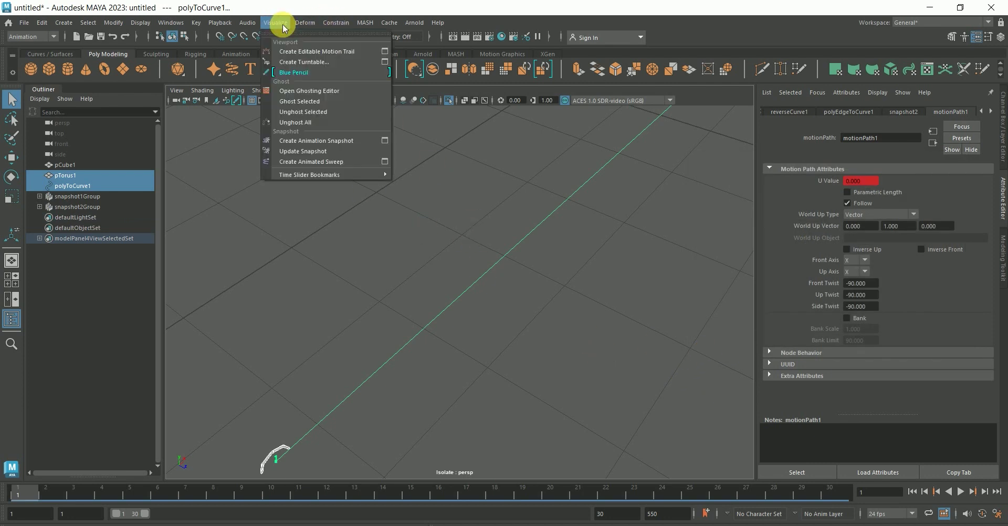
left_click(384, 141)
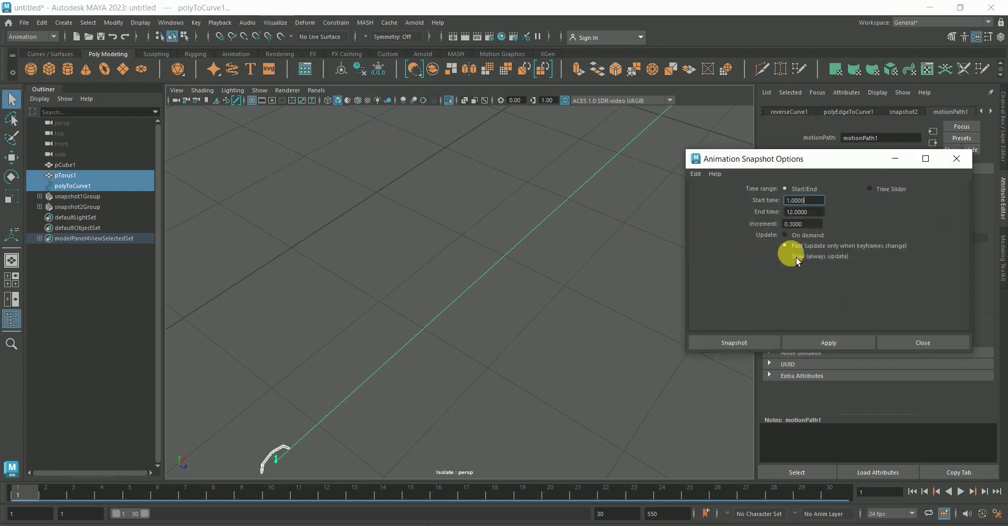
left_click(815, 347)
left_click(814, 346)
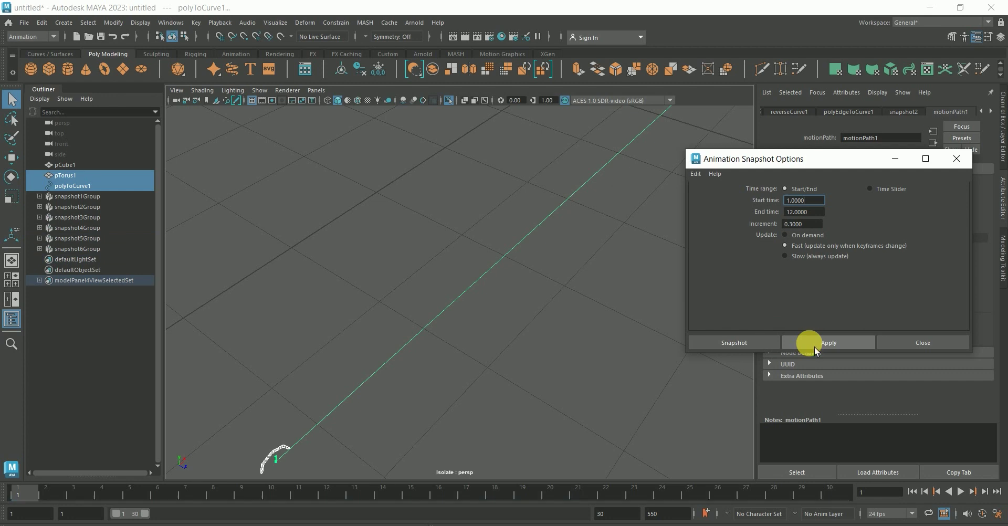
left_click(903, 343)
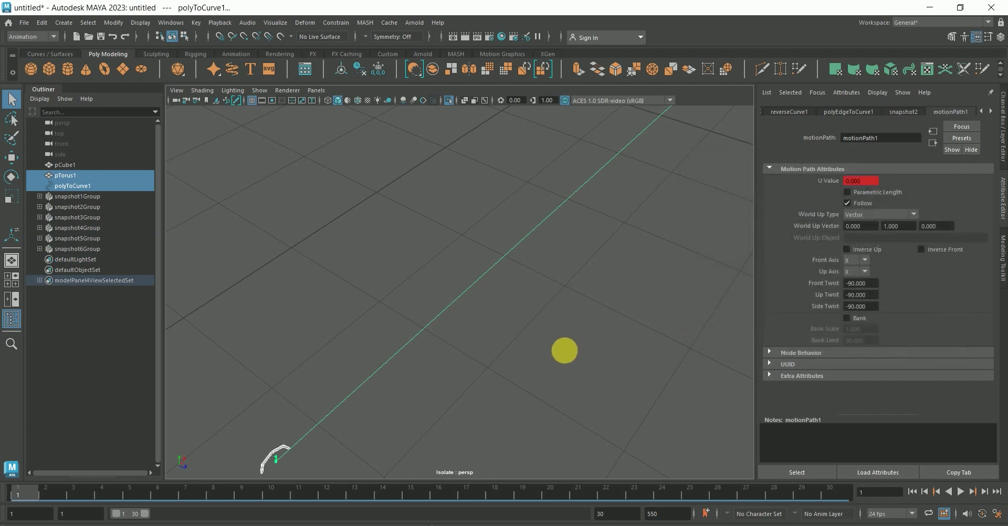
Undo the snapshot copies, then select pTorus1 together with the polyToCurve1 path.
key("ctrl+z")
key("ctrl+z")
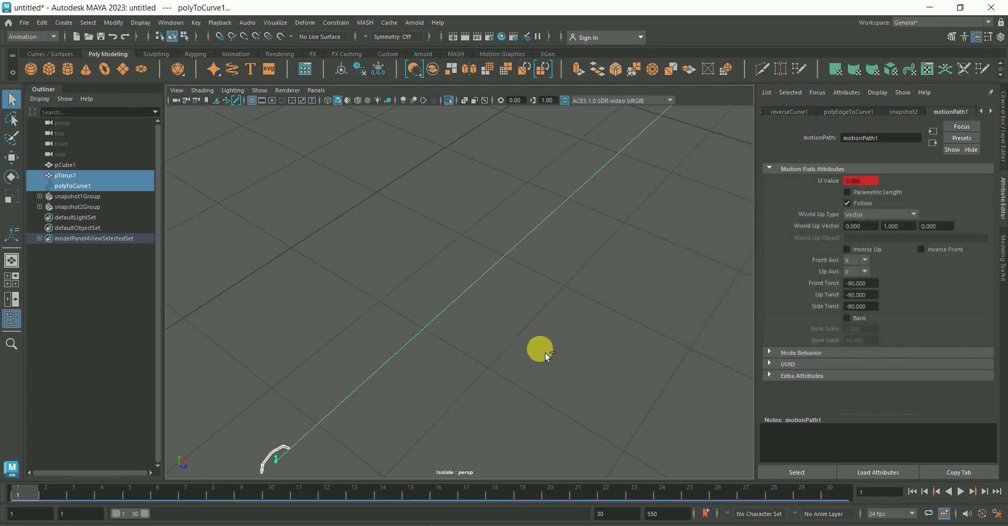
key("ctrl+z")
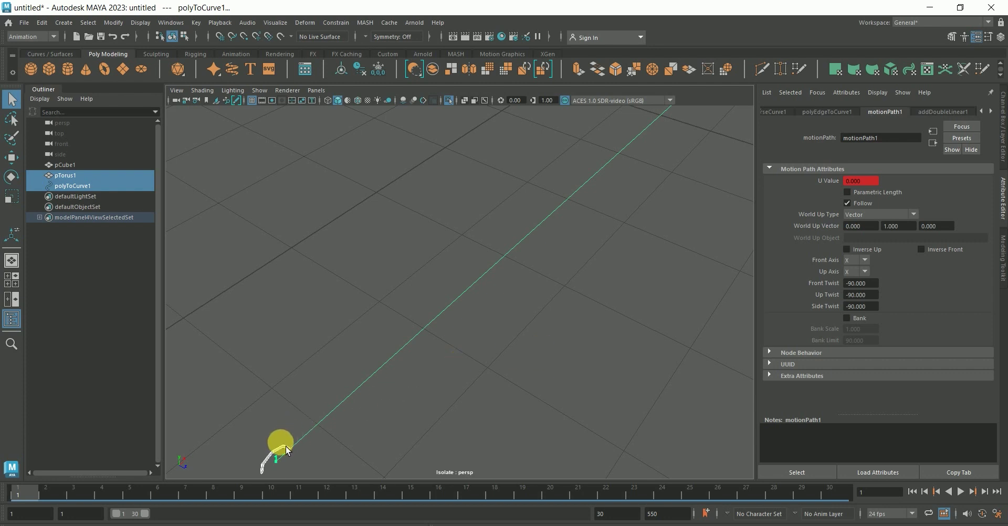
left_click(336, 452)
left_click(282, 455)
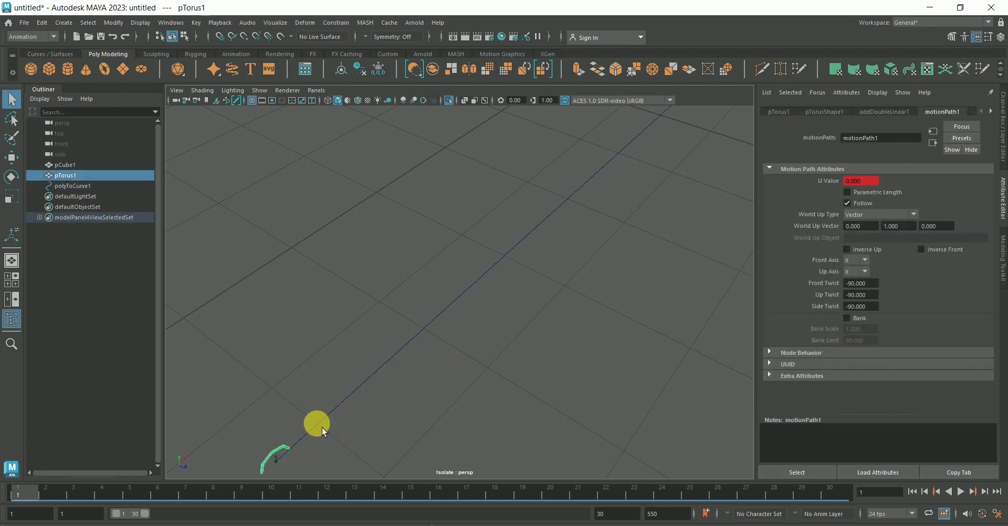
left_click(323, 427, "shift")
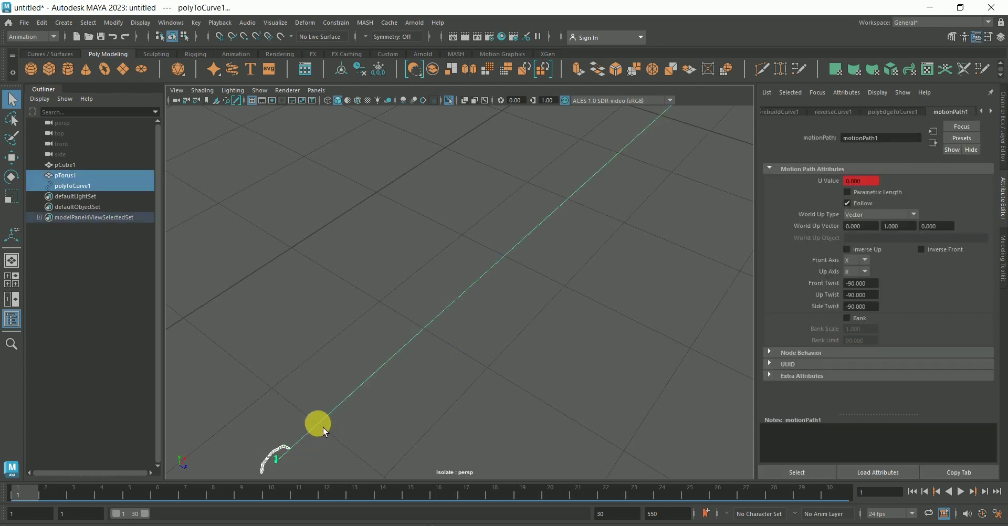
left_click(274, 23)
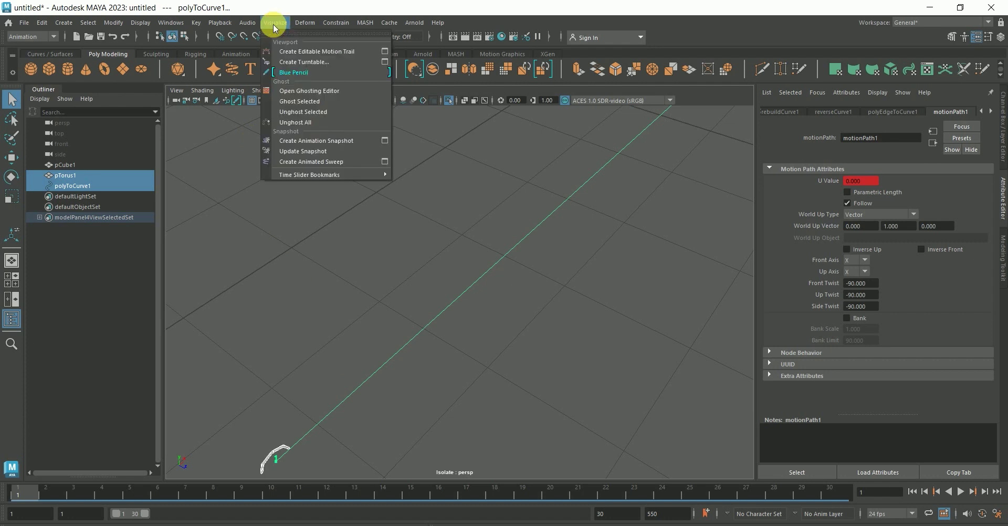
left_click(384, 140)
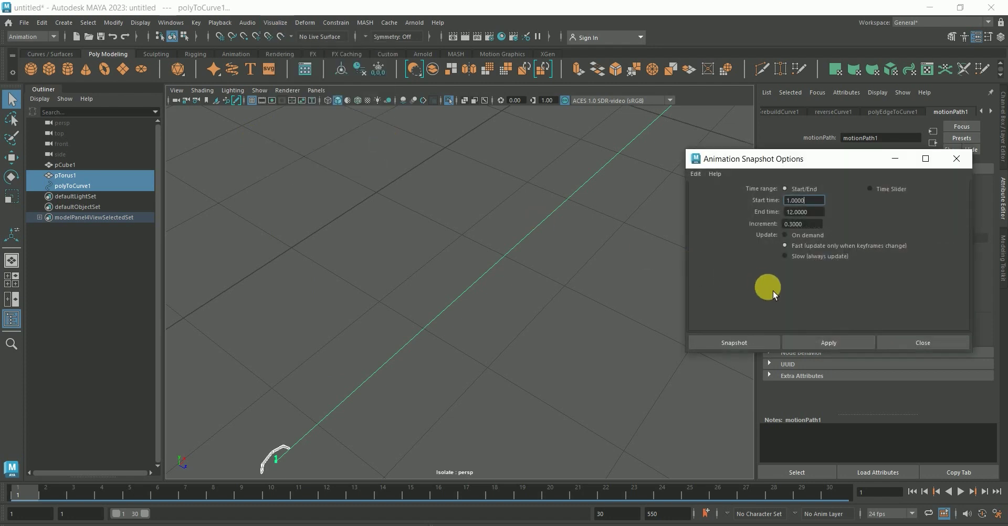
left_click(746, 343)
scroll(635, 336, "down", 3)
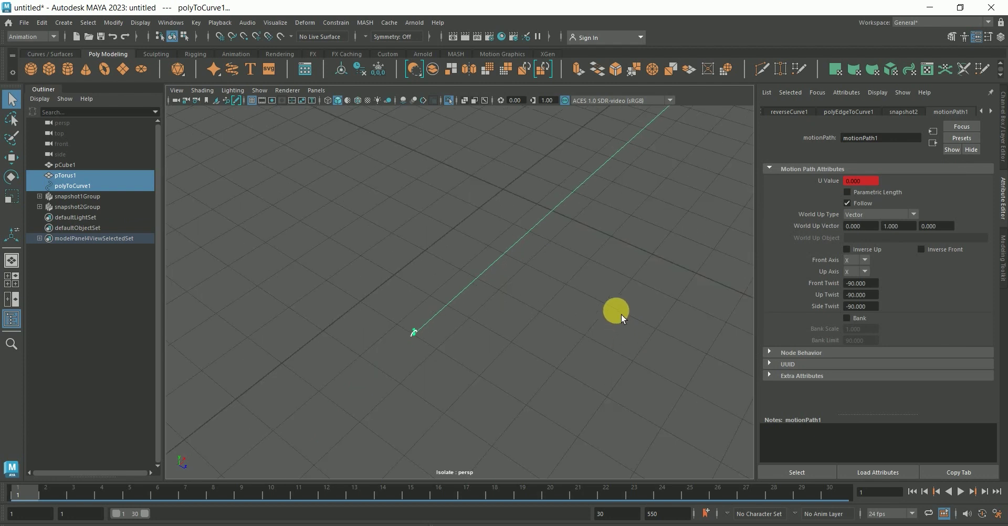
scroll(512, 341, "up", 2)
scroll(504, 349, "up", 2)
scroll(550, 282, "up", 2)
scroll(551, 282, "down", 2)
scroll(470, 330, "up", 1)
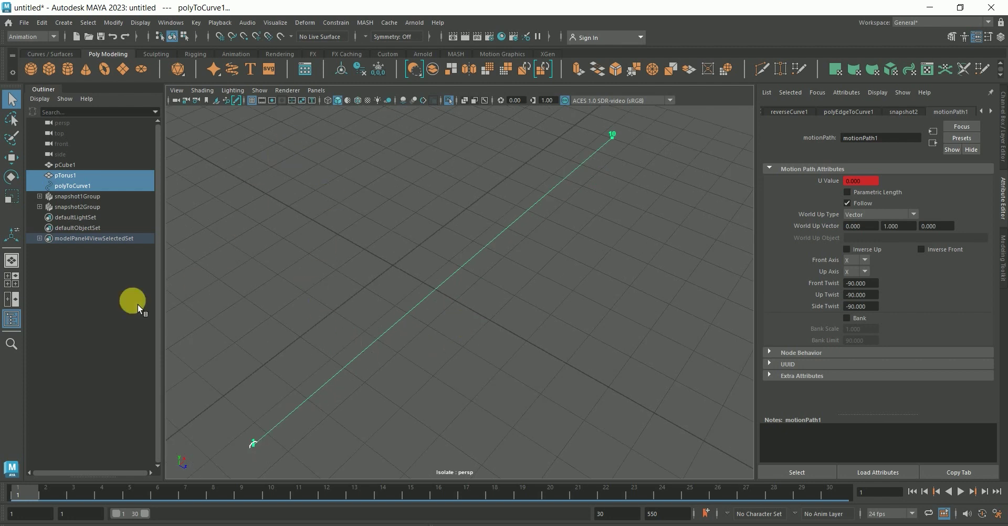
key("ctrl+z")
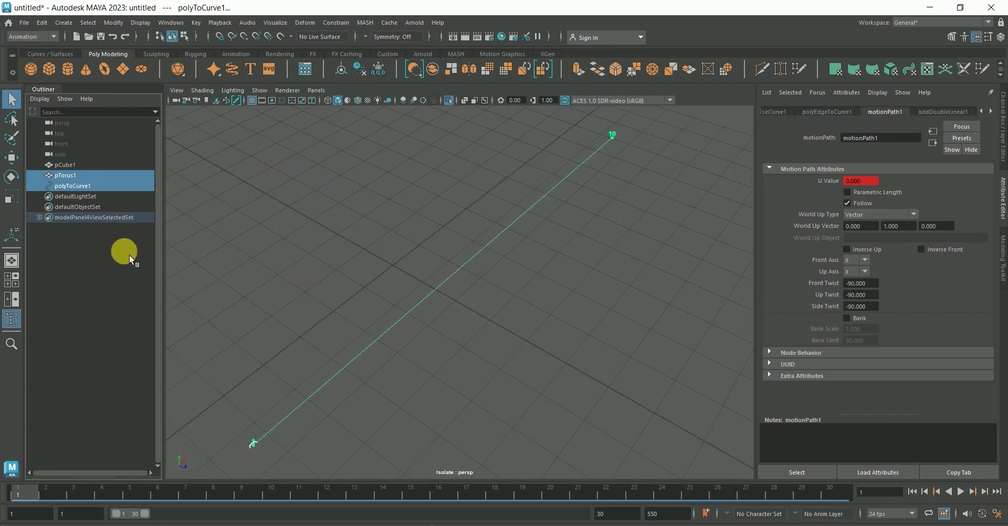
left_click(363, 358)
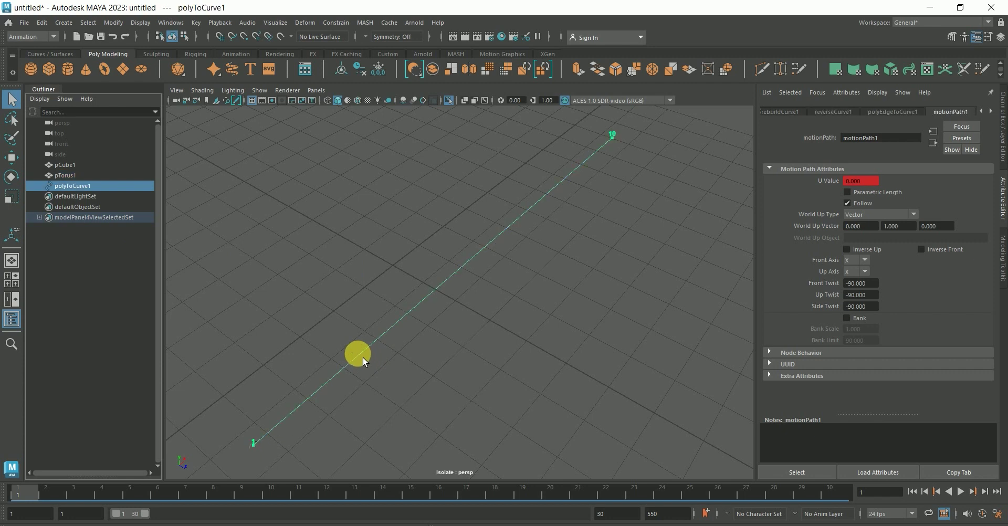
left_click(254, 448, "shift")
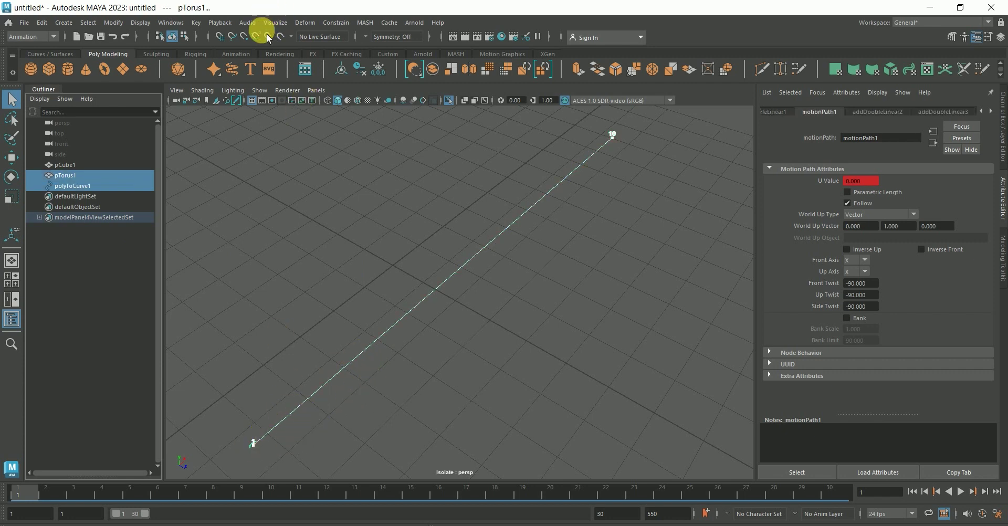
scroll(395, 231, "up", 3)
mouse_move(357, 313)
left_mouse_down("alt")
mouse_move(538, 227)
mouse_move(512, 256)
mouse_move(465, 179)
mouse_move(435, 290)
mouse_move(424, 292)
mouse_move(469, 303)
left_mouse_up("alt")
left_click(485, 310)
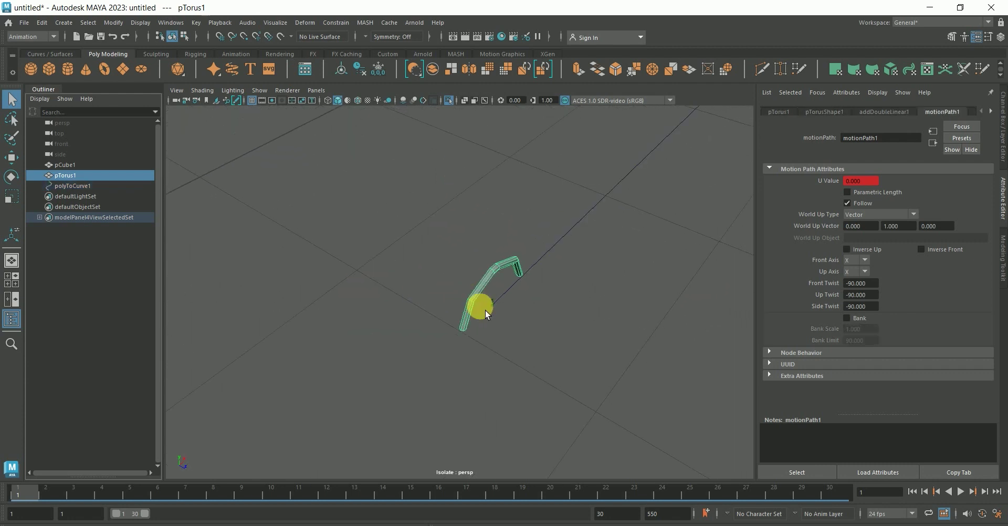
left_click(487, 296)
left_click(545, 378)
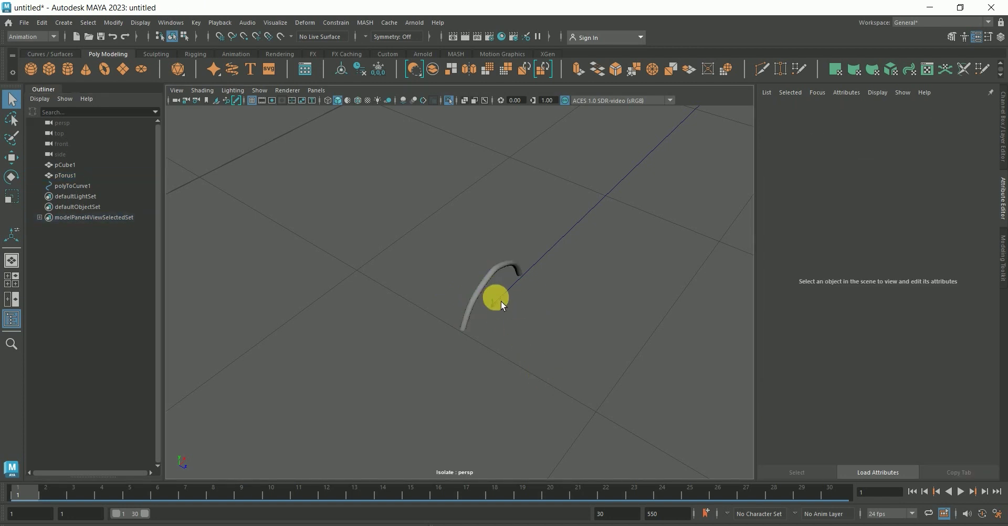
left_click(502, 304)
left_click(480, 292, "shift")
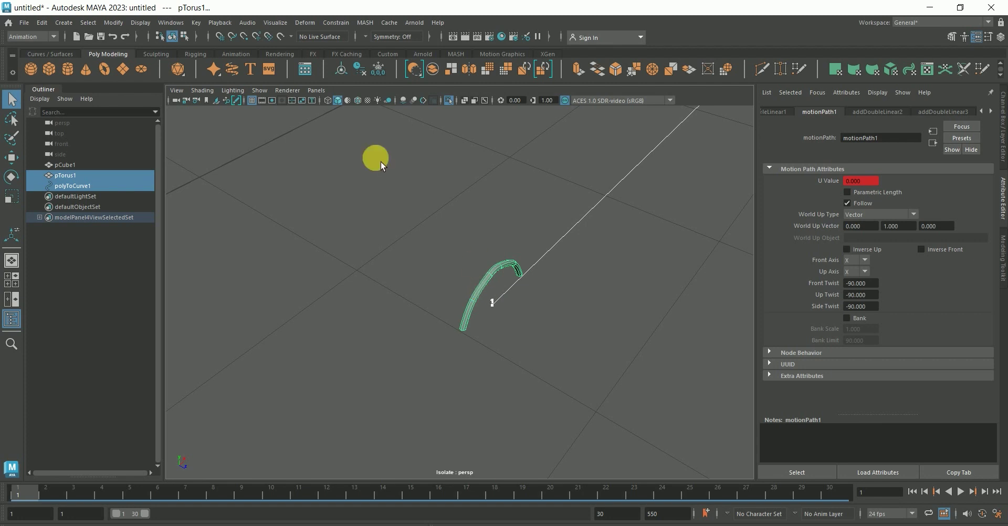
left_click(182, 23)
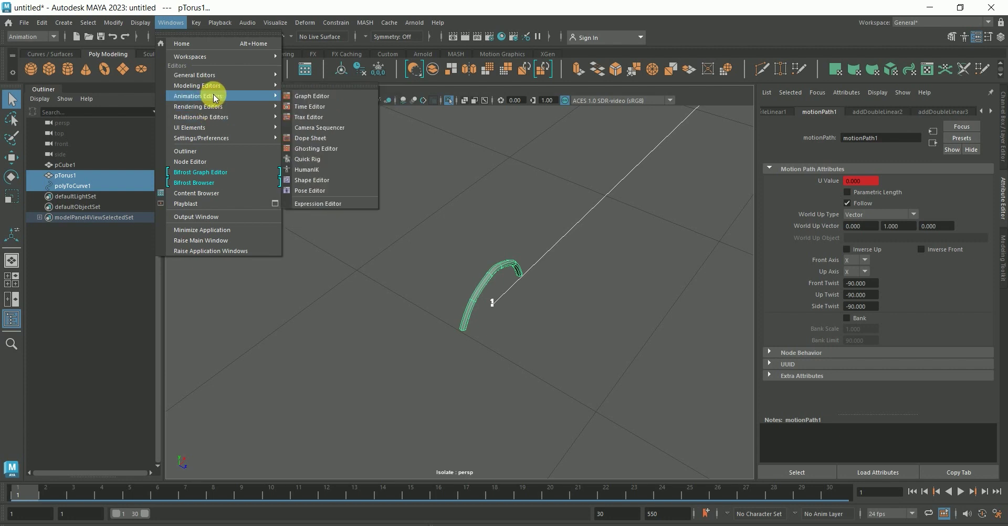
left_click(304, 97)
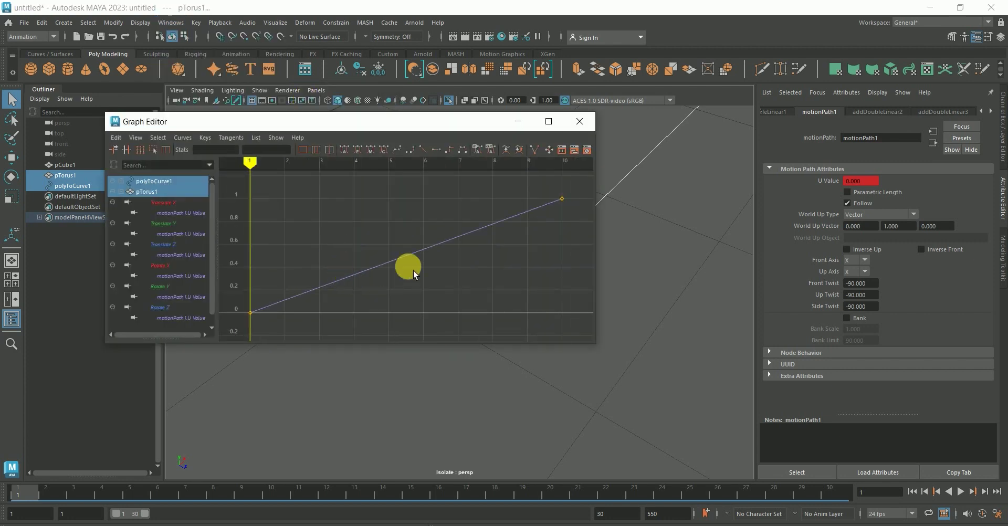
left_click(580, 122)
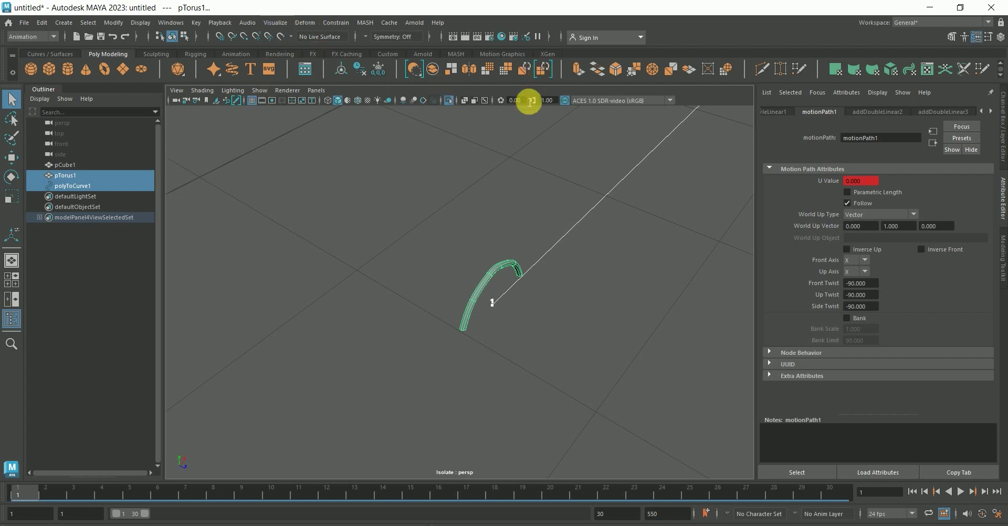
Turn off Isolate Select so the box reappears, and zoom to the path start.
left_click(450, 104)
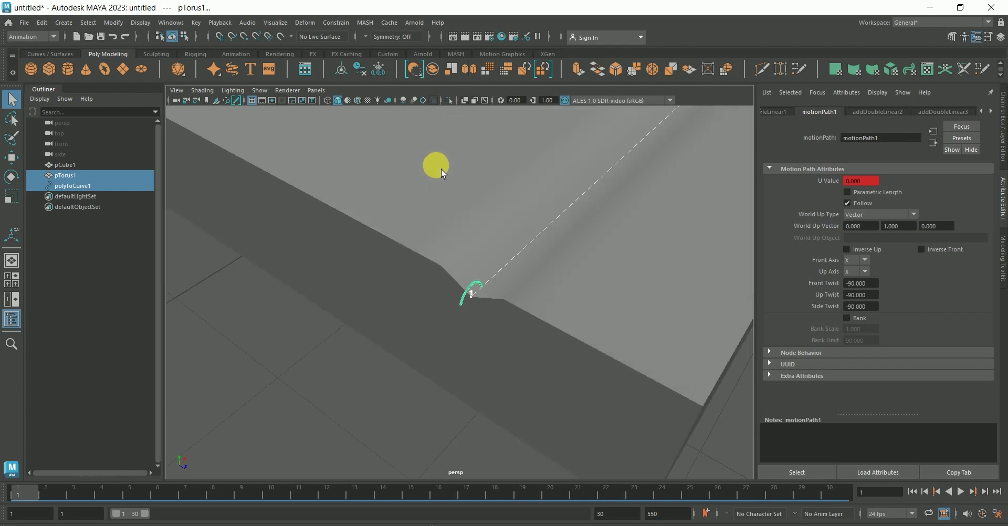
scroll(528, 259, "up", 2)
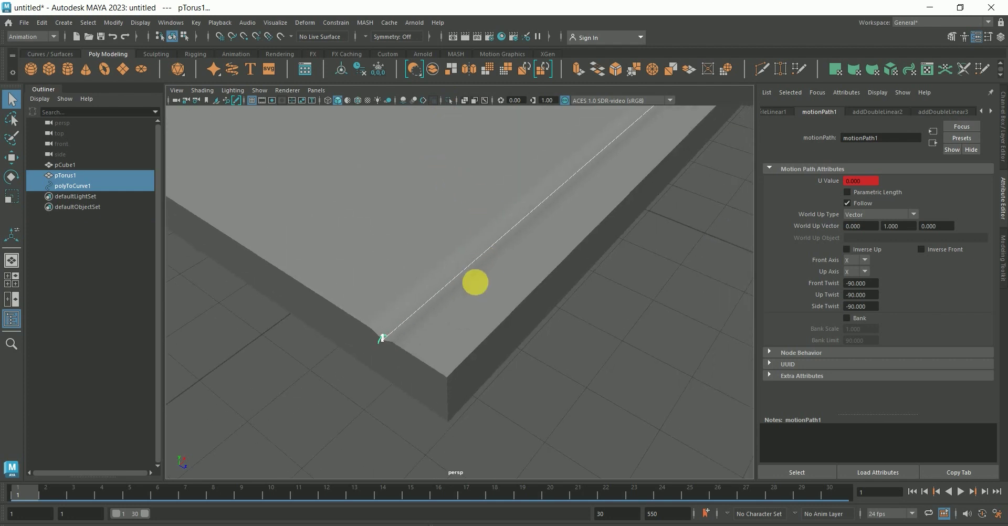
scroll(415, 317, "up", 1)
scroll(420, 319, "up", 1)
scroll(391, 336, "down", 2)
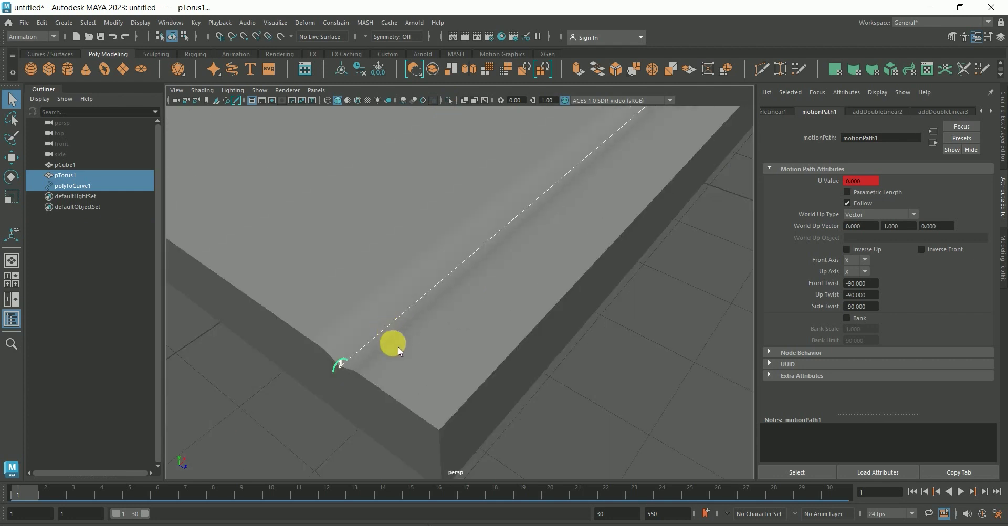
Rotate the torus at the path start, then return to the Select tool.
left_click(11, 176)
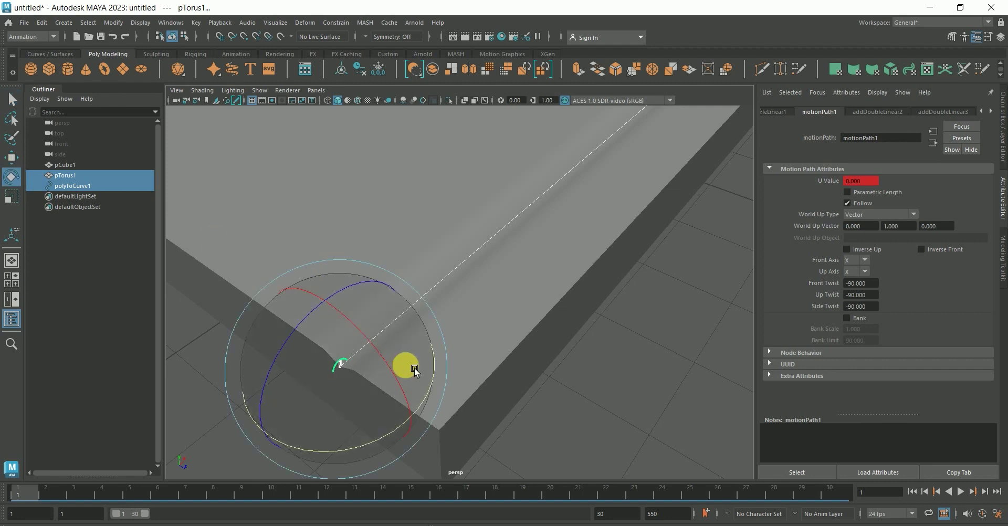
mouse_move(435, 384)
left_mouse_down()
mouse_move(437, 394)
mouse_move(433, 362)
mouse_move(448, 349)
mouse_move(457, 358)
mouse_move(446, 349)
mouse_move(585, 298)
left_mouse_up()
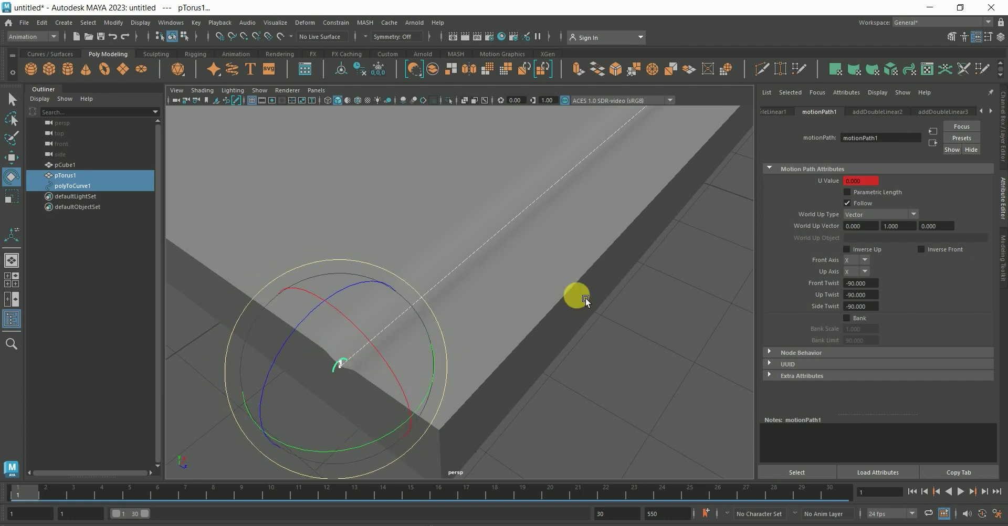
left_click(14, 100)
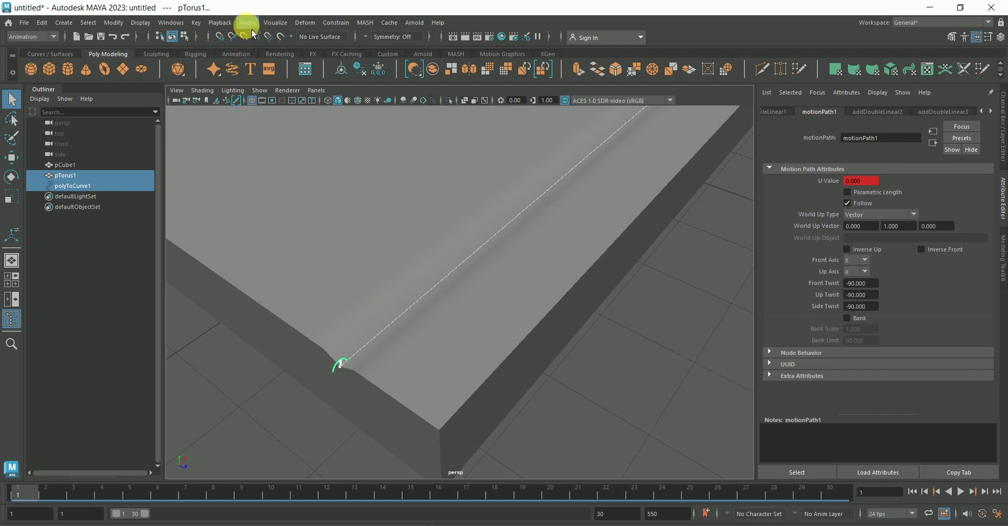
Create torus snapshot copies along the box edge with Animation Snapshot.
left_click(273, 23)
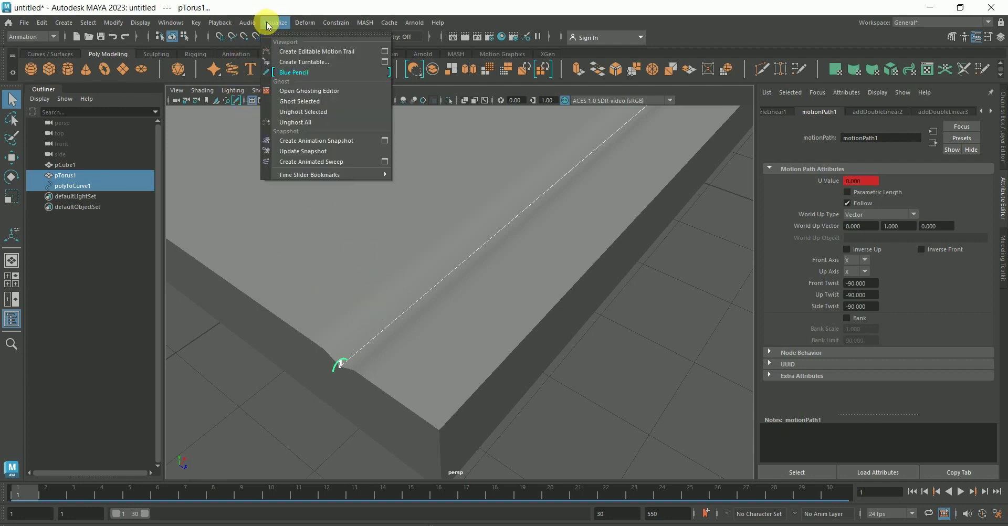
left_click(387, 140)
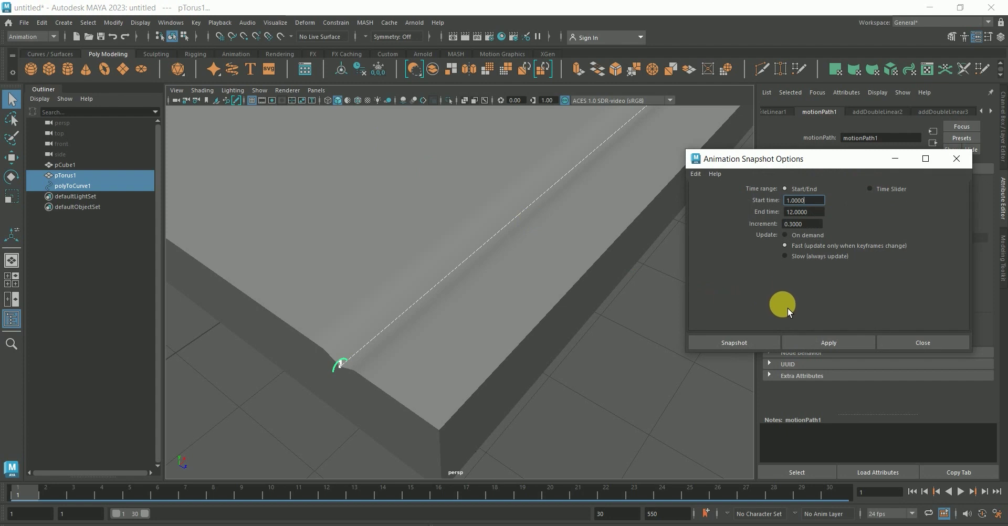
left_click(754, 344)
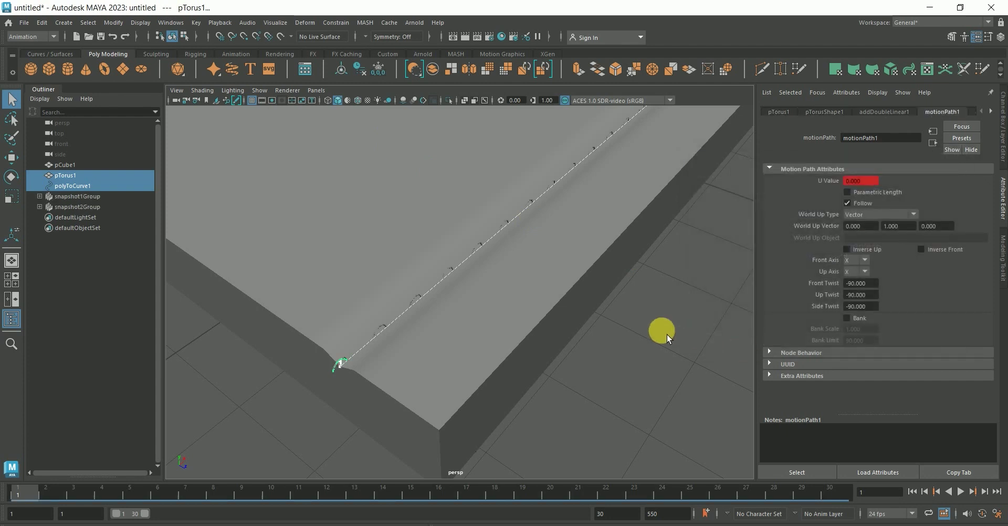
scroll(575, 270, "down", 3)
scroll(573, 269, "down", 2)
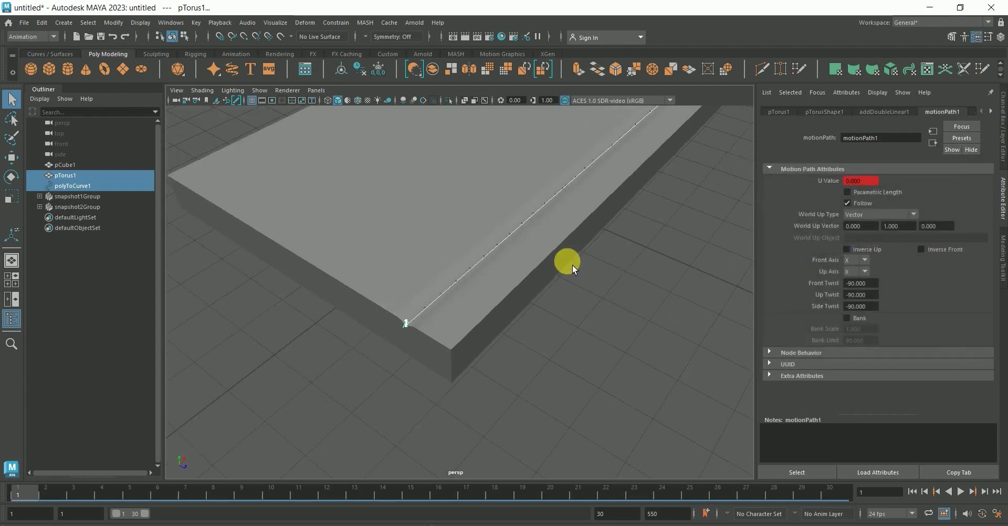
scroll(559, 278, "up", 2)
scroll(483, 331, "up", 2)
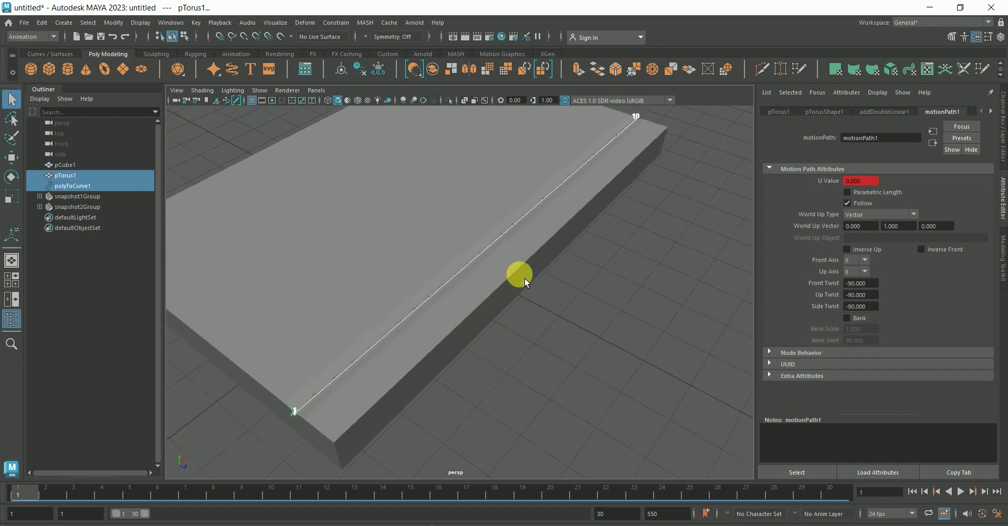
scroll(518, 274, "up", 2)
scroll(424, 297, "up", 3)
scroll(424, 298, "up", 2)
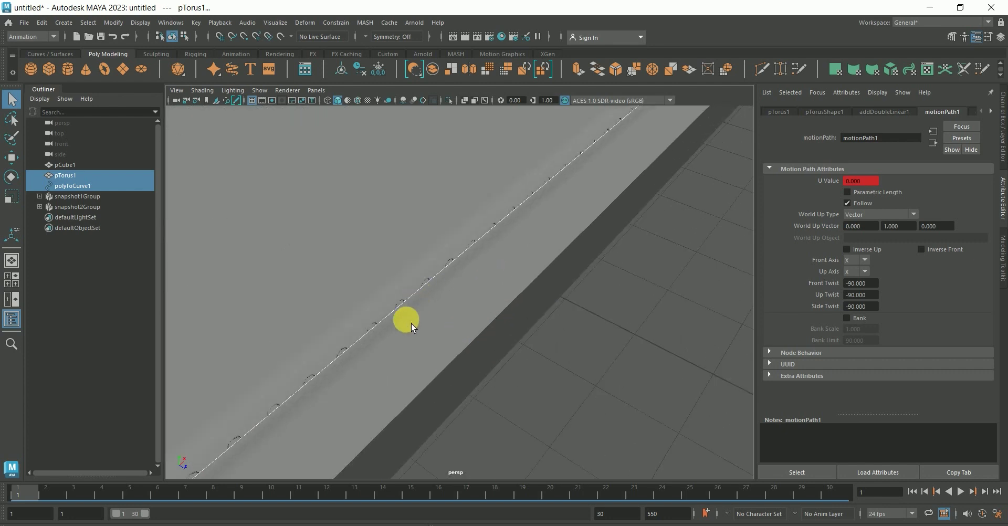
Undo the snapshot groups and zoom in on the curve's start.
key("ctrl+z")
scroll(420, 315, "down", 4)
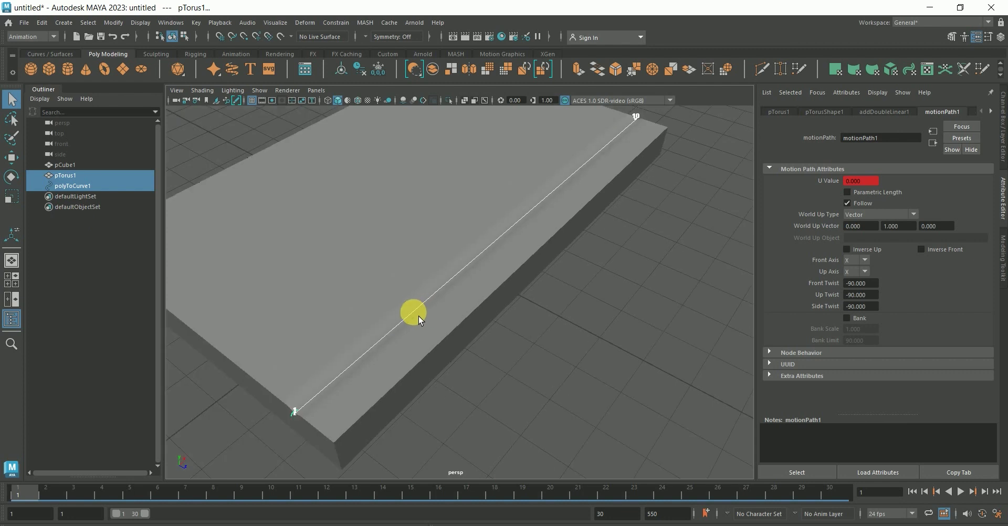
scroll(367, 273, "up", 2)
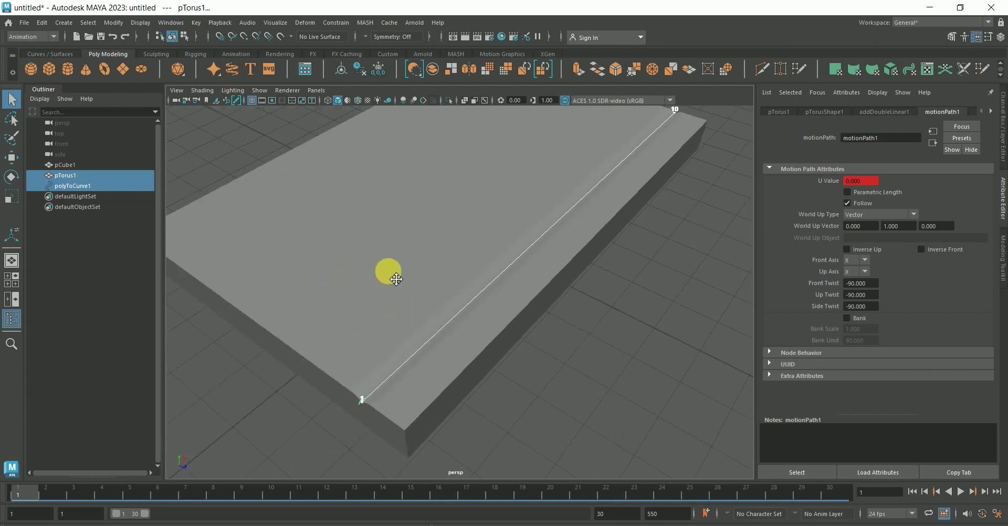
scroll(391, 272, "up", 2)
scroll(399, 278, "down", 2)
scroll(402, 269, "up", 2)
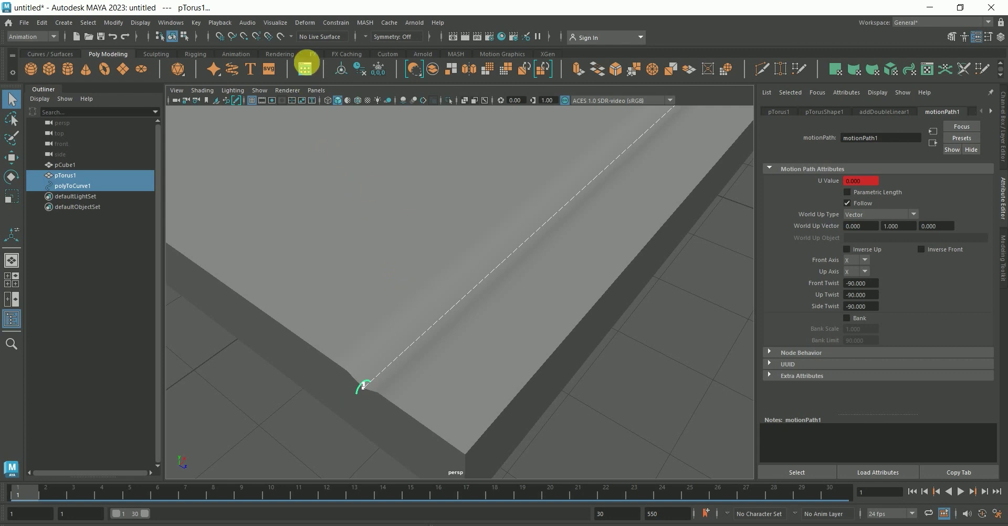
left_click(278, 23)
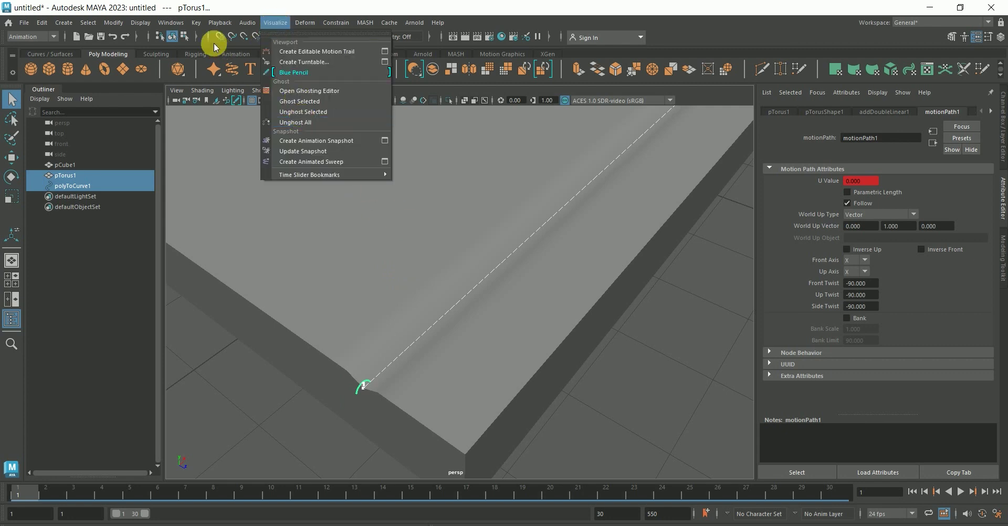
left_click(171, 22)
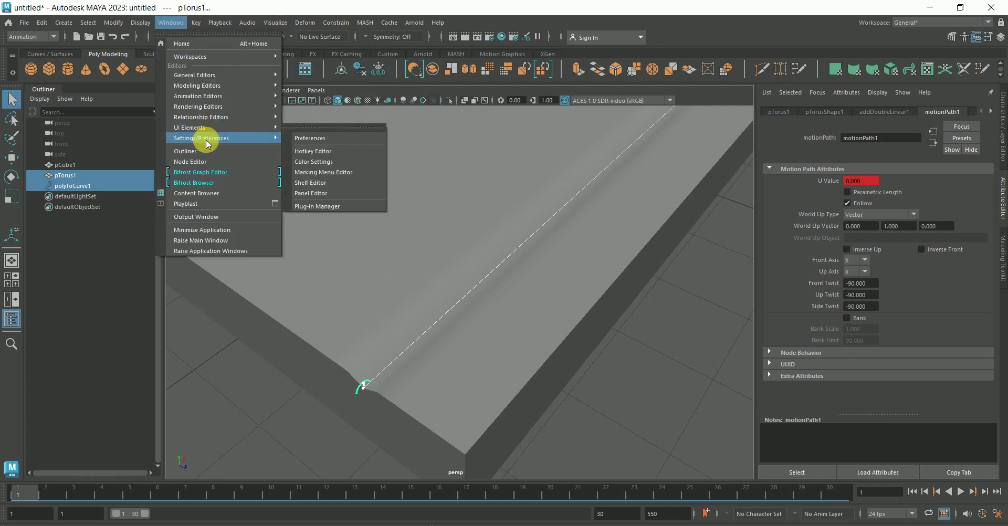
mouse_move(198, 96)
left_click(304, 106)
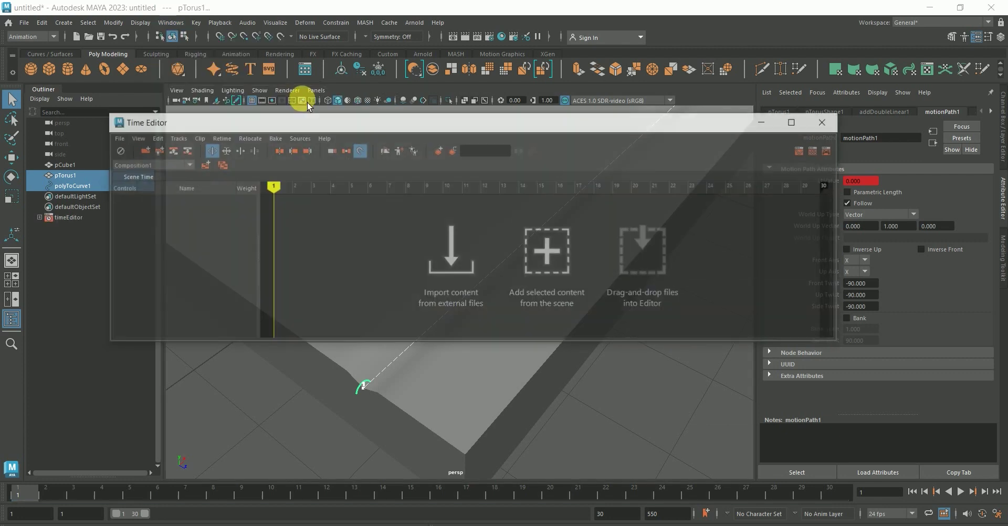
left_click(820, 126)
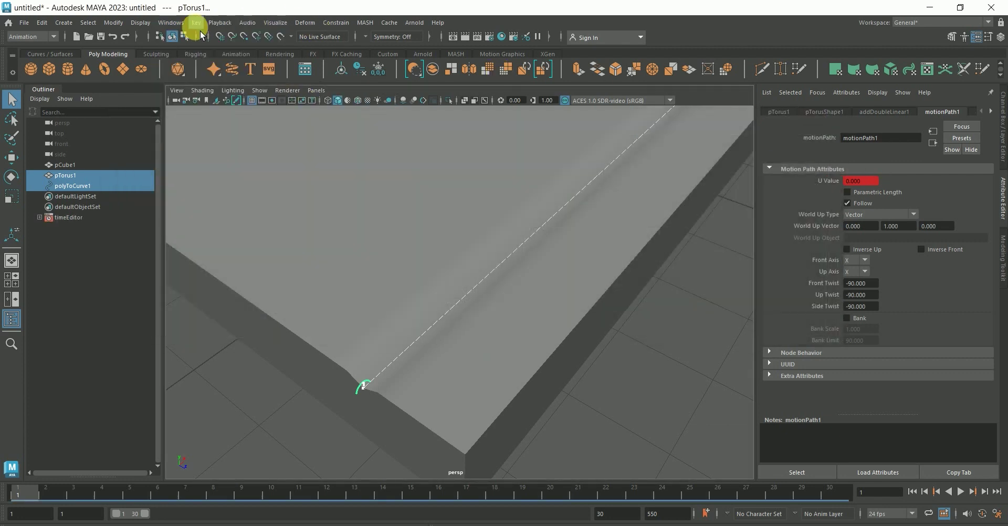
left_click(174, 24)
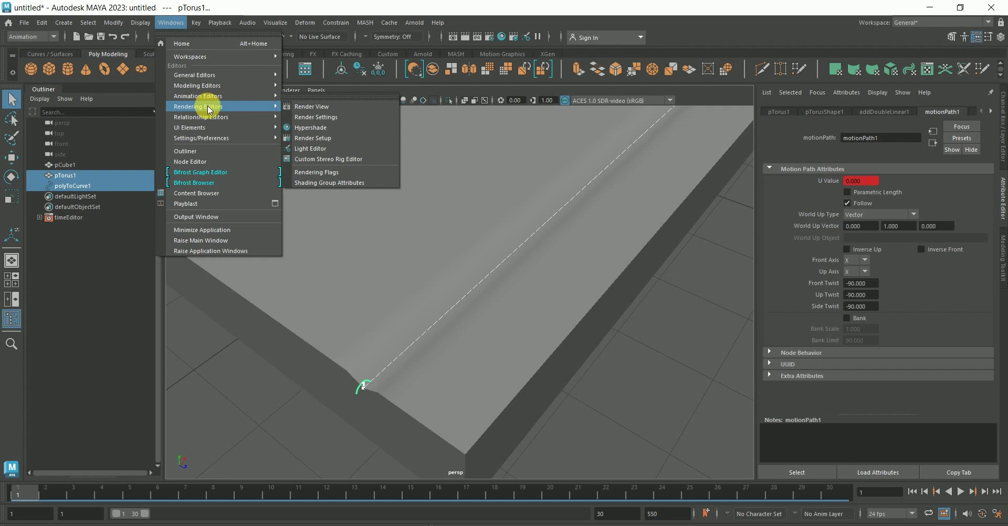
left_click(296, 96)
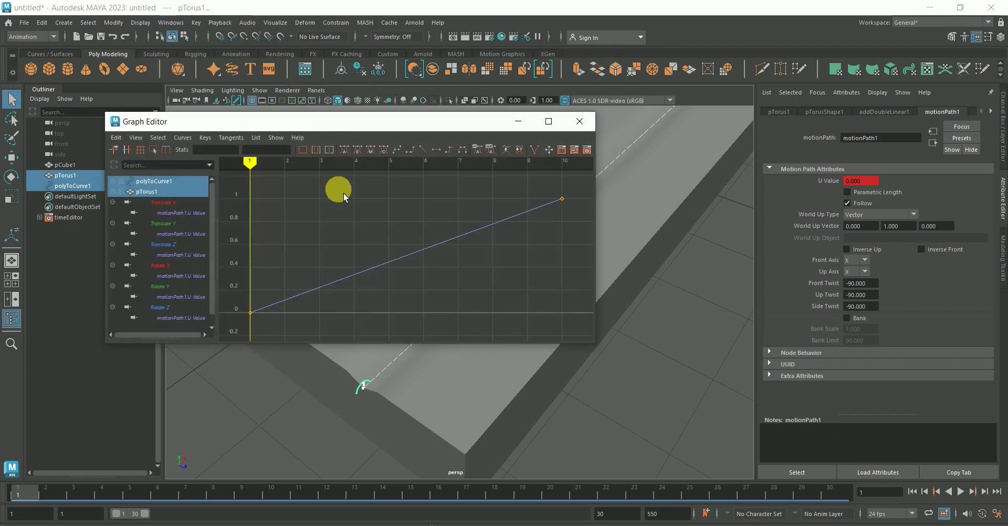
left_click(578, 122)
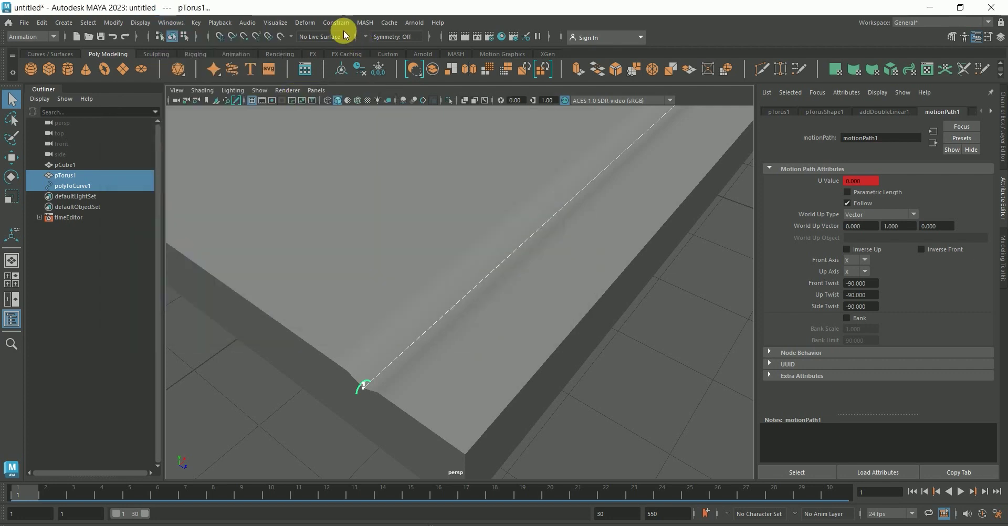
left_click(275, 22)
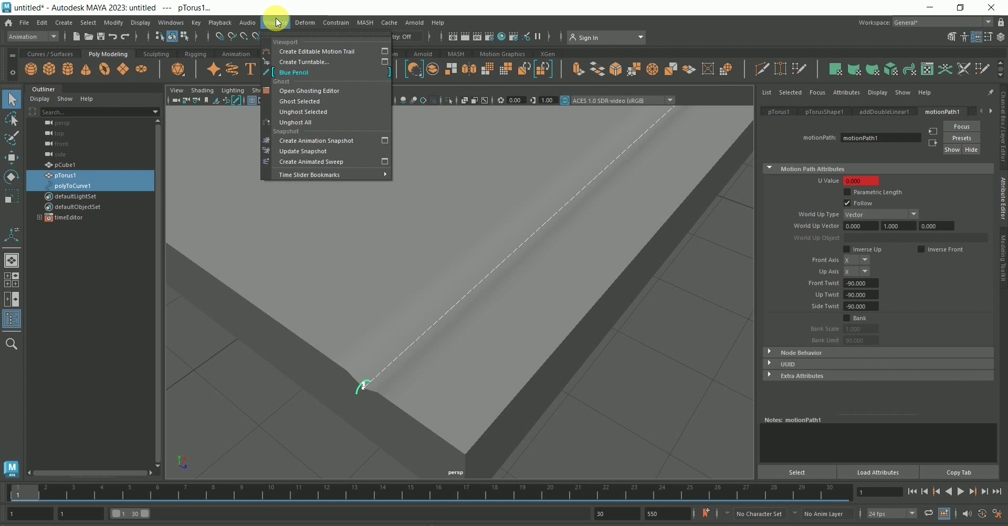
Create torus snapshots along the curve with an edited increment value.
left_click(385, 140)
left_click(797, 230)
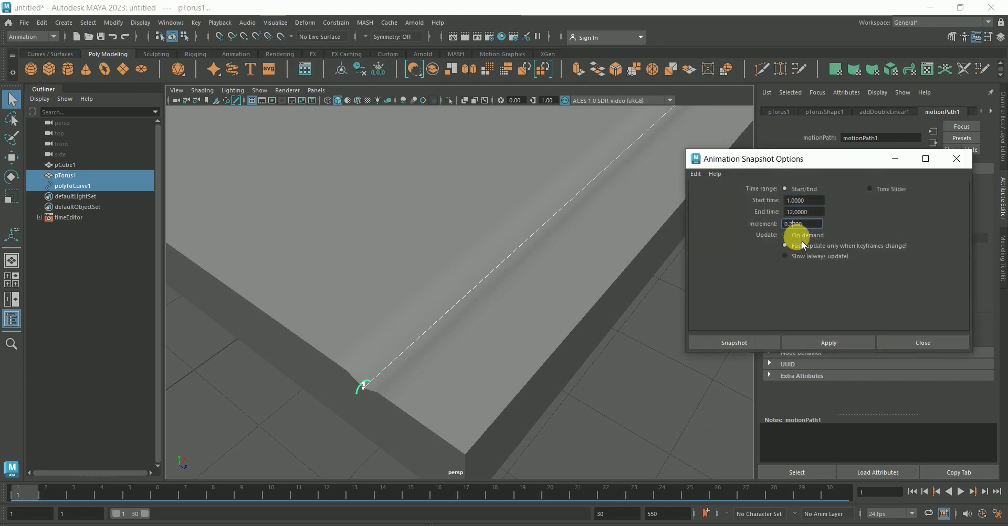
left_click(737, 347)
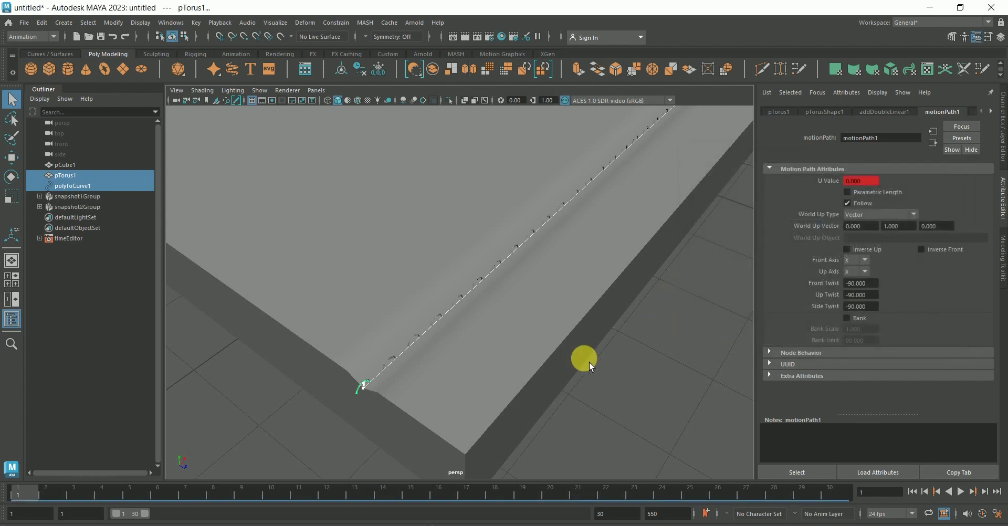
Select snapshot2Group and move it slightly down to Translate Y -0.042.
left_click(481, 360)
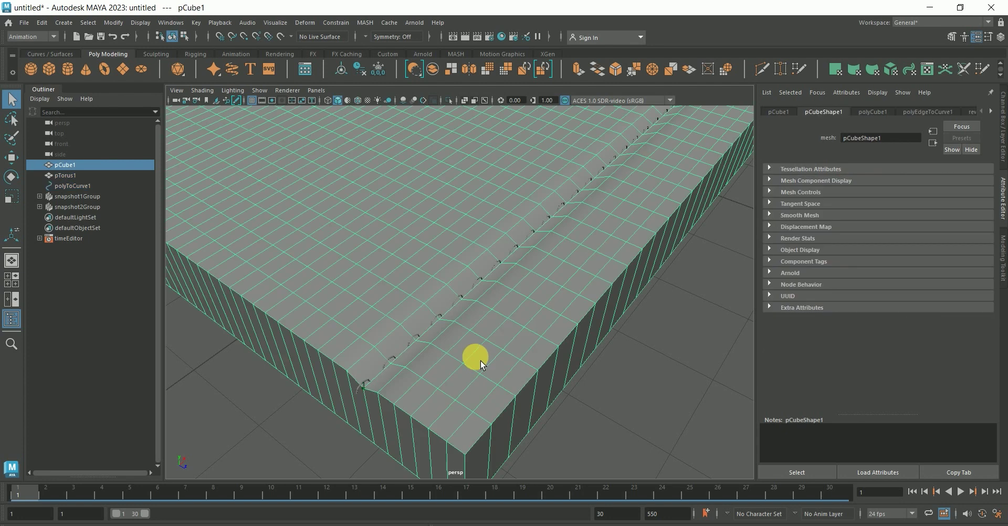
left_click(57, 198)
left_click(70, 208)
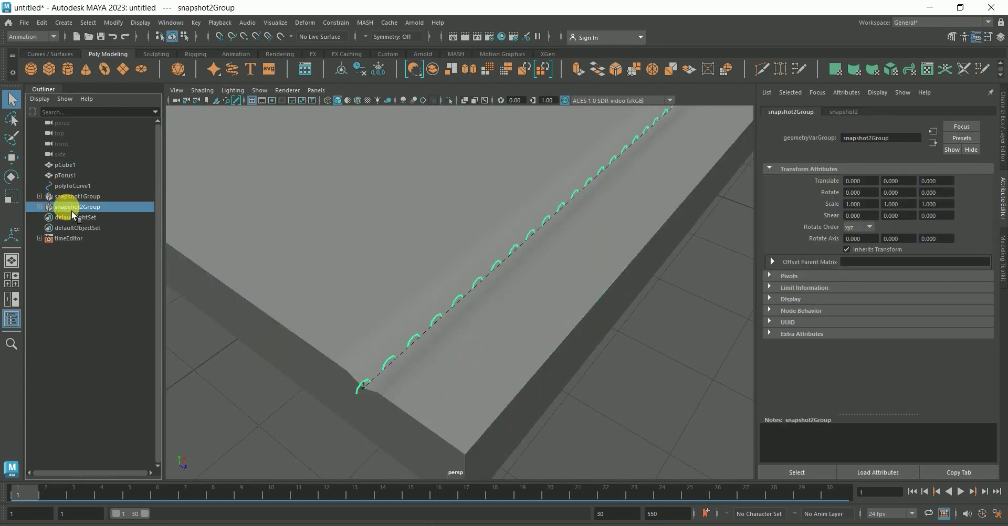
left_click(19, 164)
left_click_drag(568, 198, 575, 203, "alt")
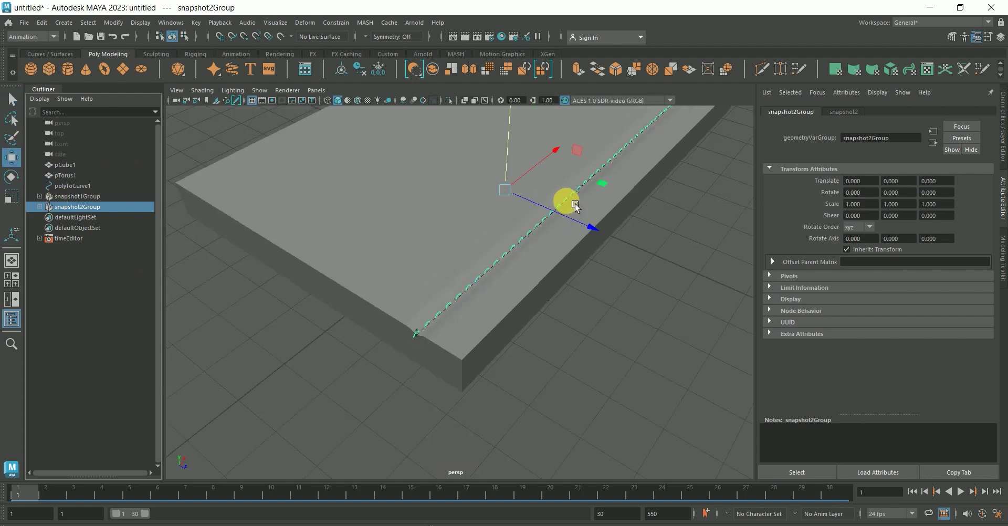
left_click_drag(518, 156, 518, 159)
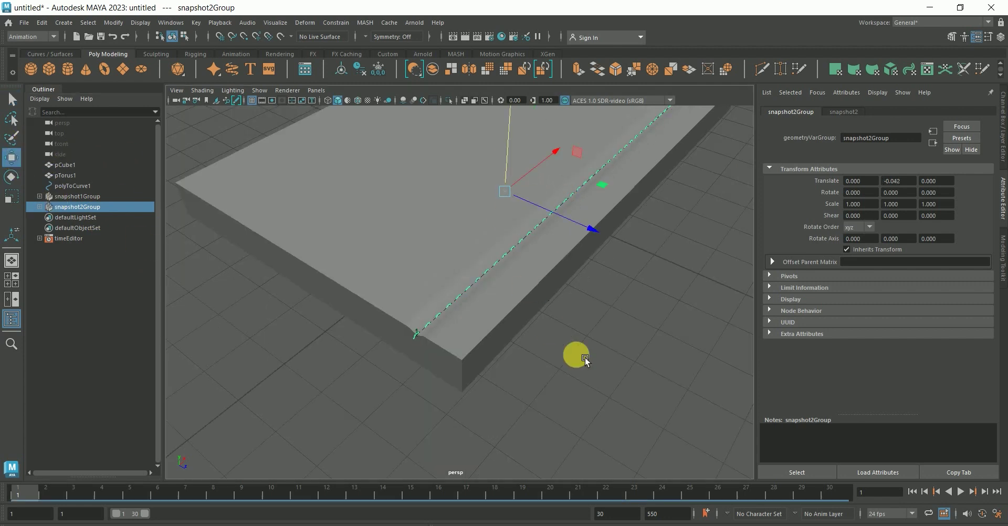
left_click(632, 381)
scroll(532, 345, "up", 6)
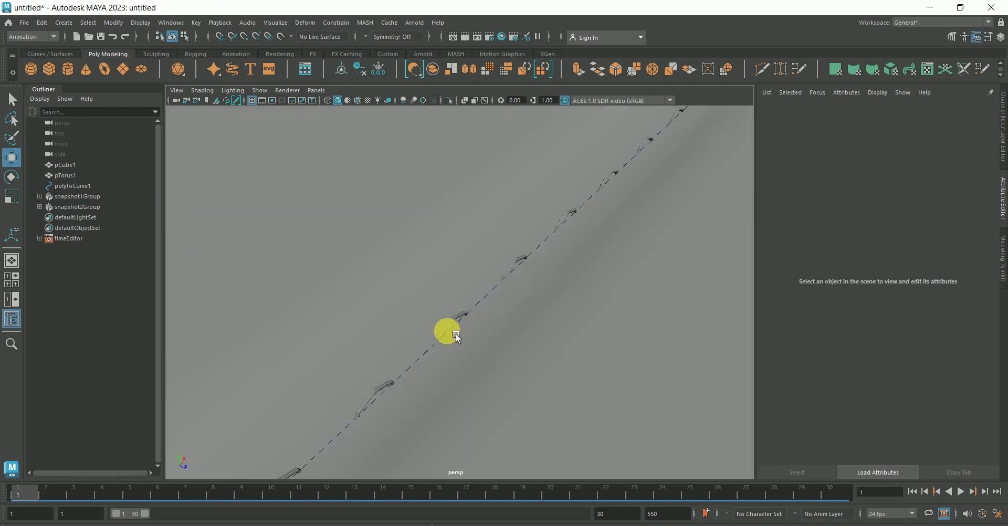
left_click(431, 358)
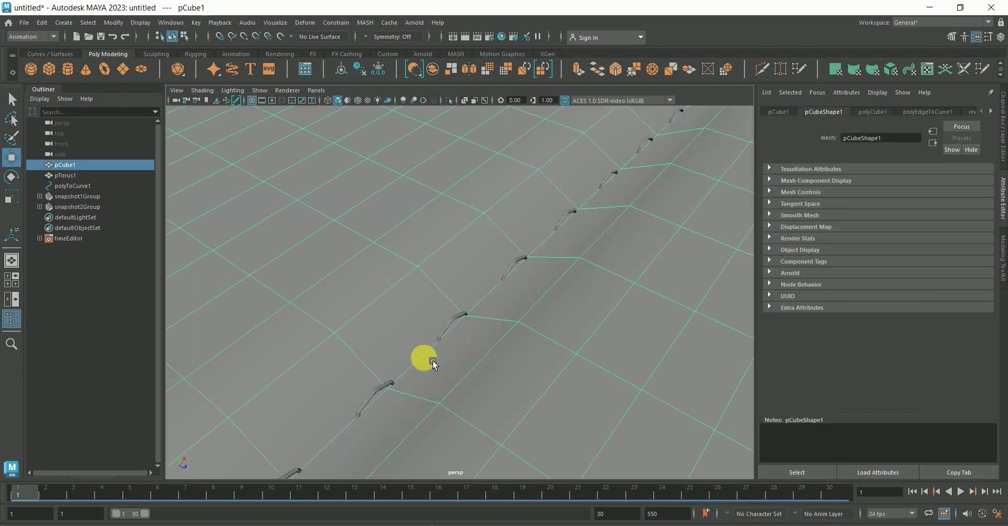
left_click(60, 188)
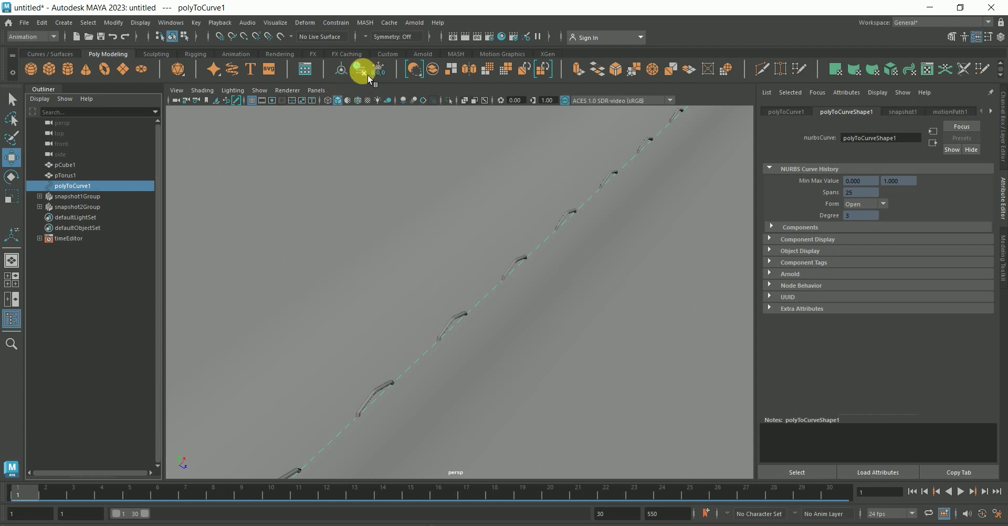
left_click_drag(87, 206, 76, 192)
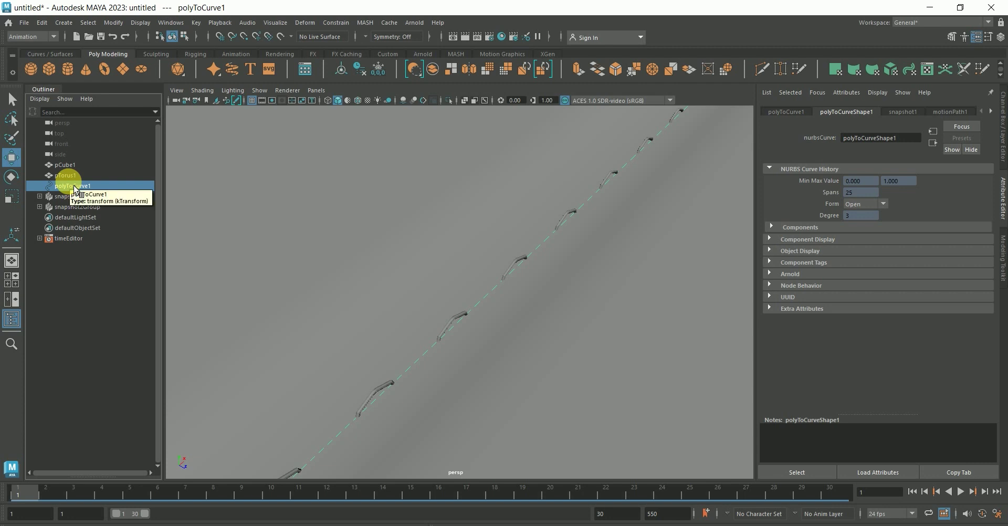
key("Delete")
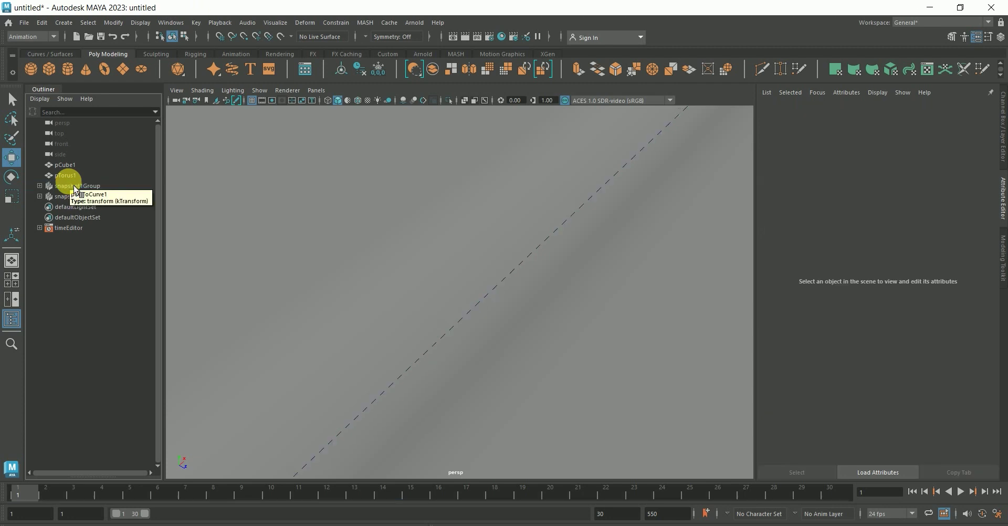
key("ctrl+z")
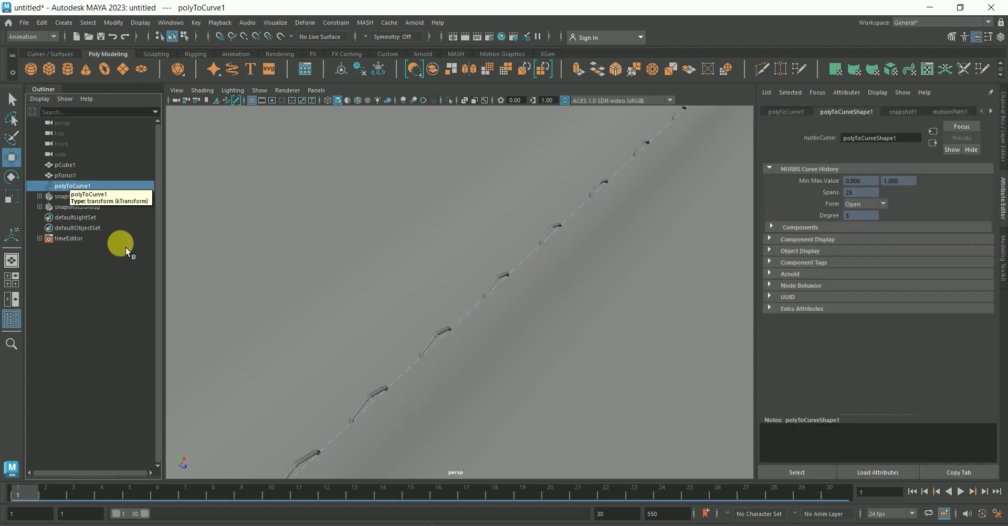
left_click(122, 277)
left_click(71, 187)
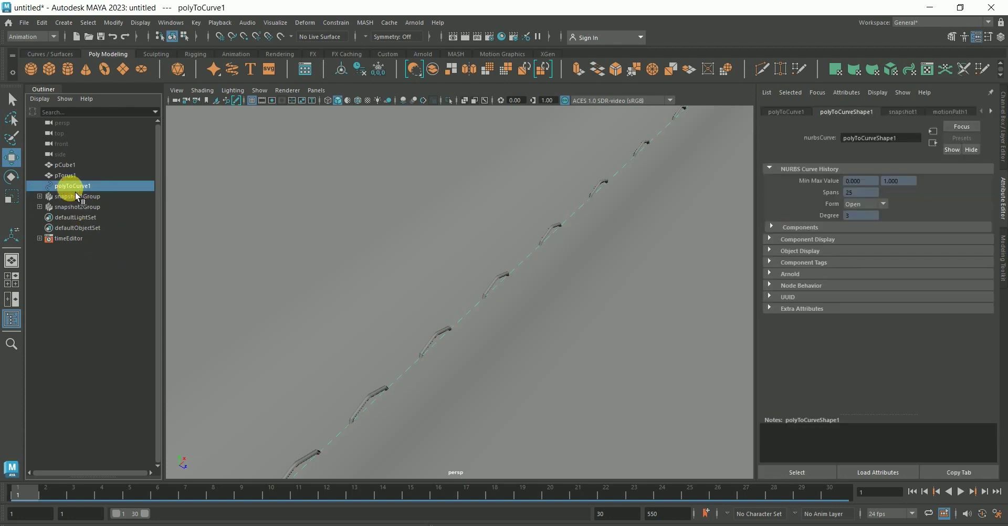
key("f")
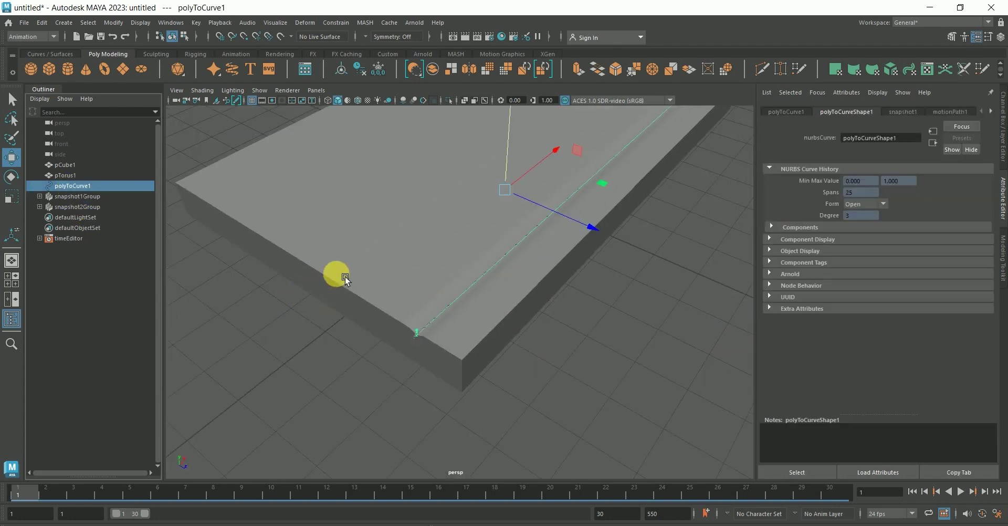
left_click(457, 236)
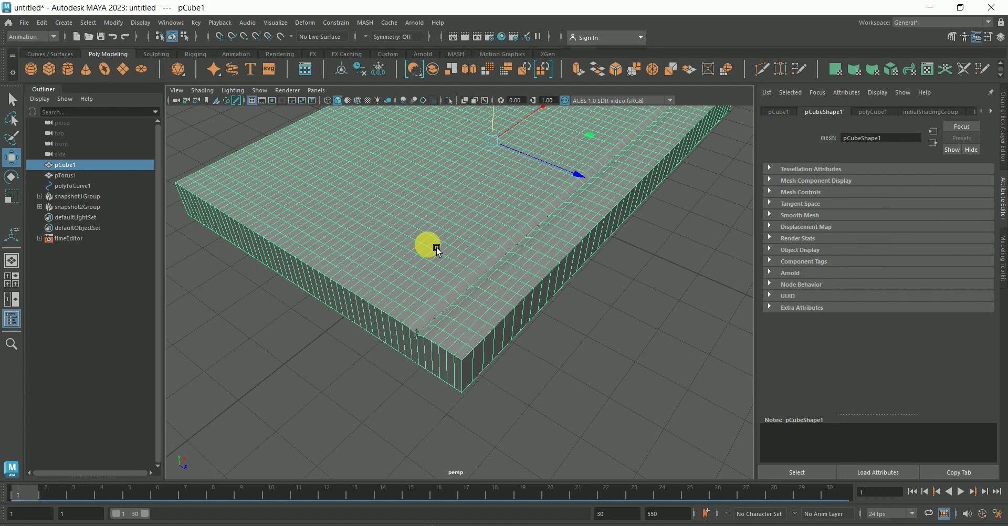
Assign pCube1 a new Blinn material, blinn1, and darken its colour slightly.
middle_click_drag(453, 256, 456, 317, "alt")
mouse_move(445, 311)
right_mouse_down()
mouse_move(410, 247)
mouse_move(471, 512)
right_mouse_up()
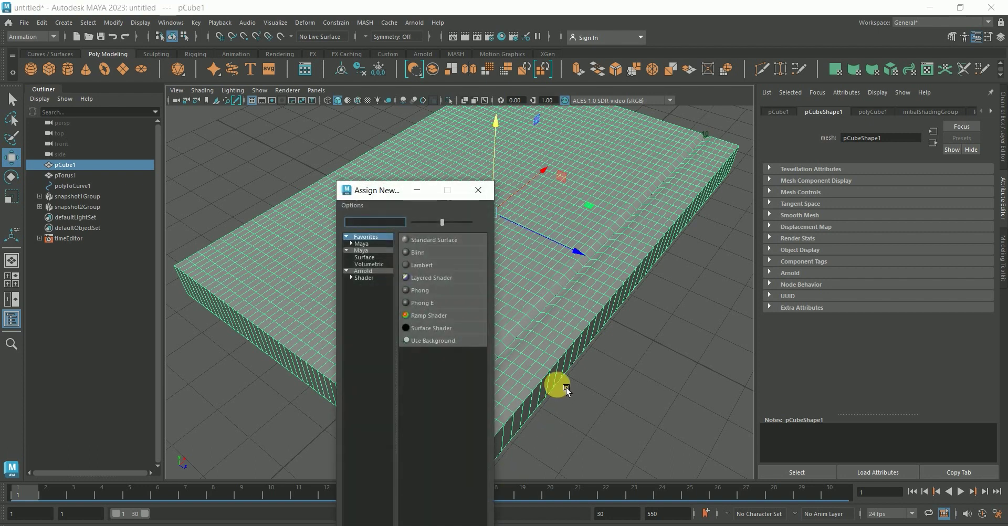
left_click(417, 257)
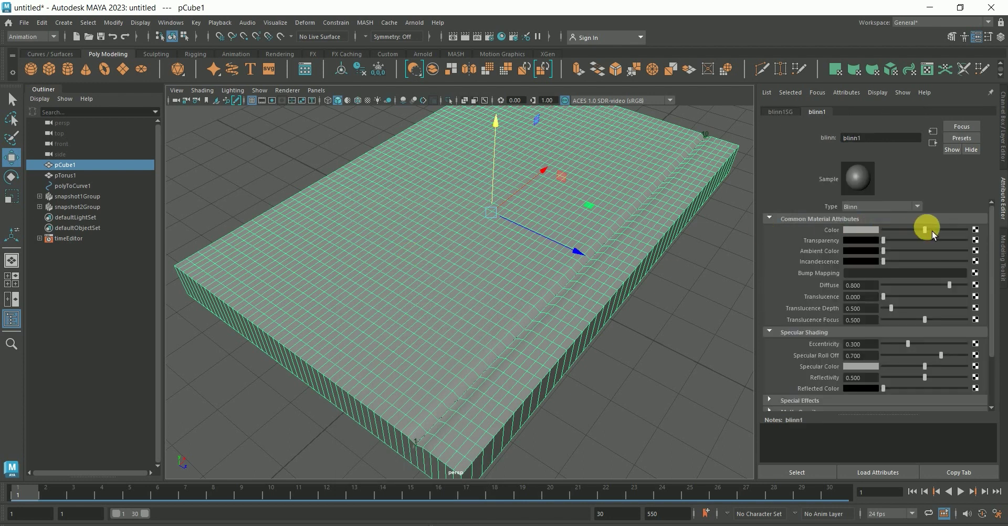
left_click_drag(929, 234, 914, 237)
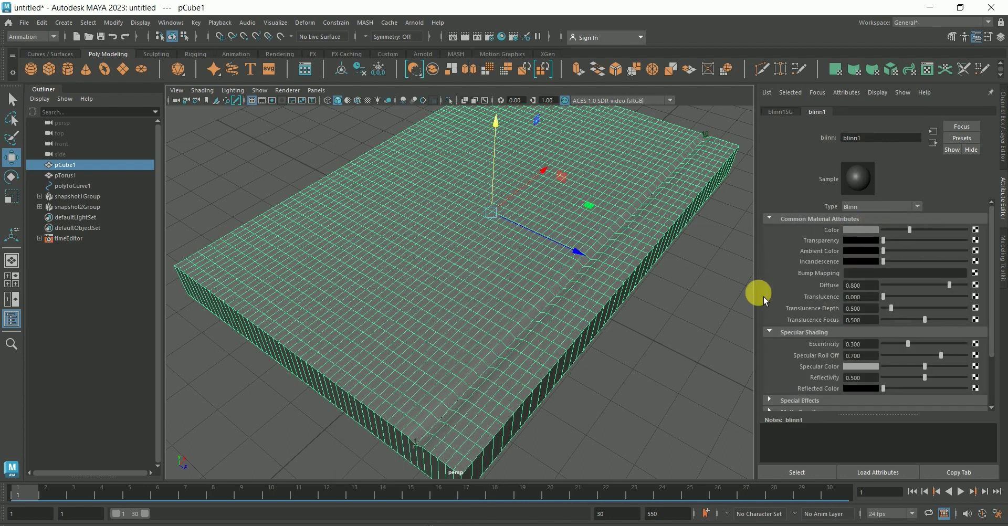
left_click(609, 390)
left_click(458, 413)
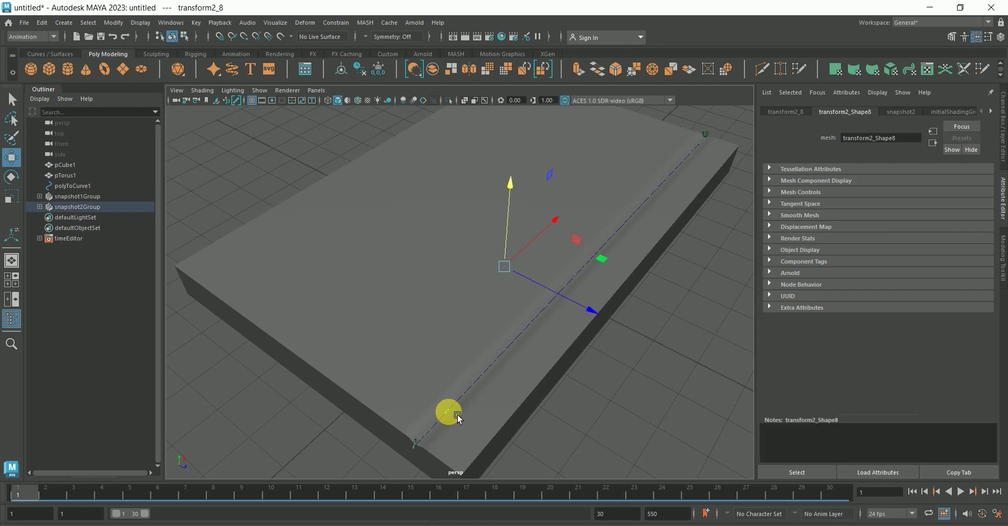
Assign snapshot2Group a new Blinn material, blinn2, and brighten its colour.
left_click(78, 206)
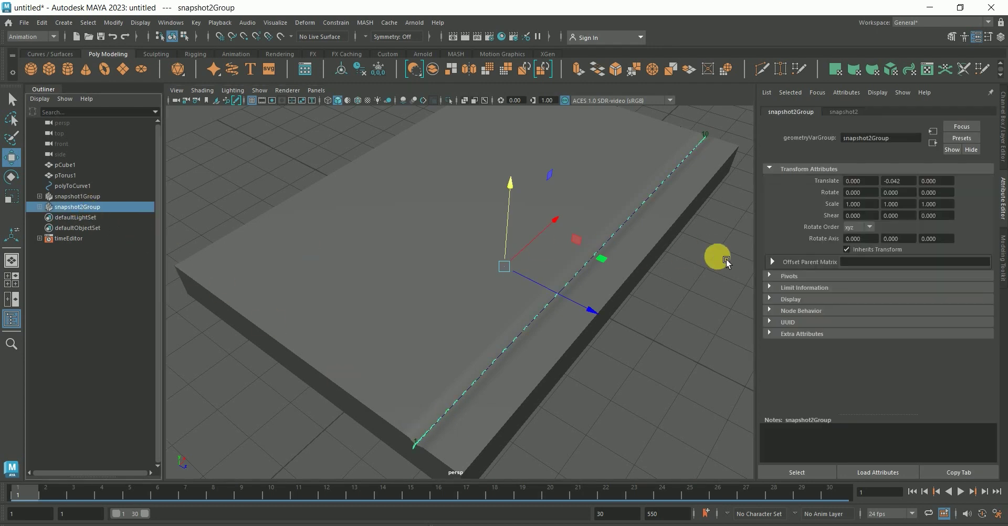
right_click_drag(480, 362, 482, 332)
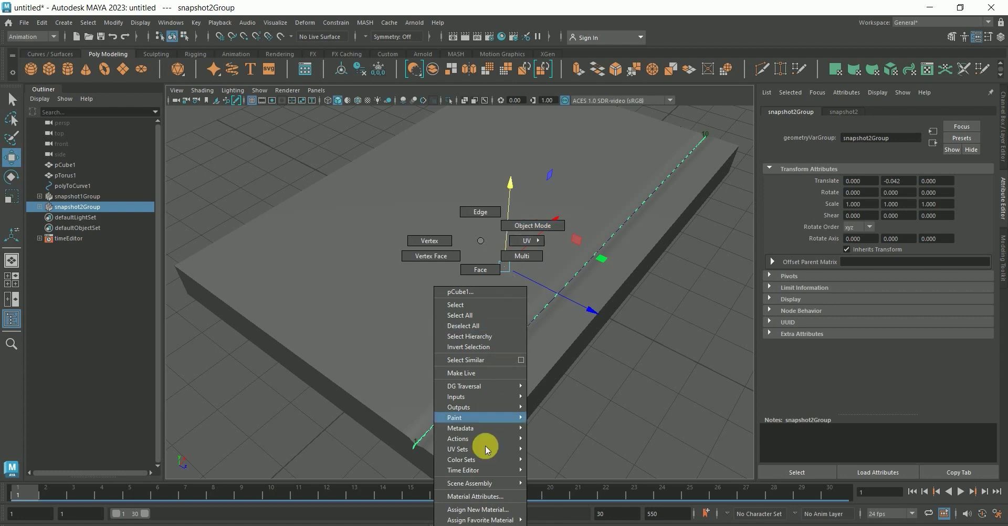
left_click(472, 509)
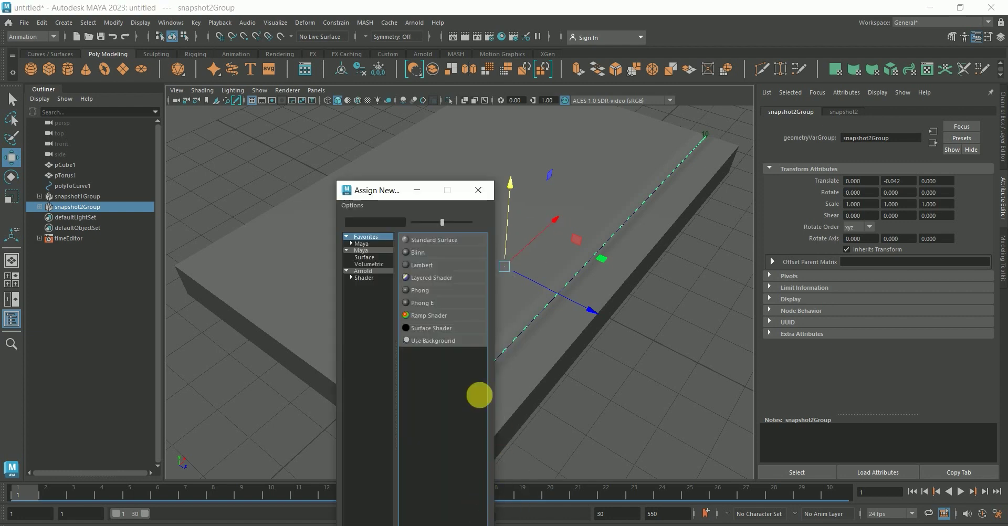
left_click_drag(927, 232, 944, 234)
left_click(628, 410)
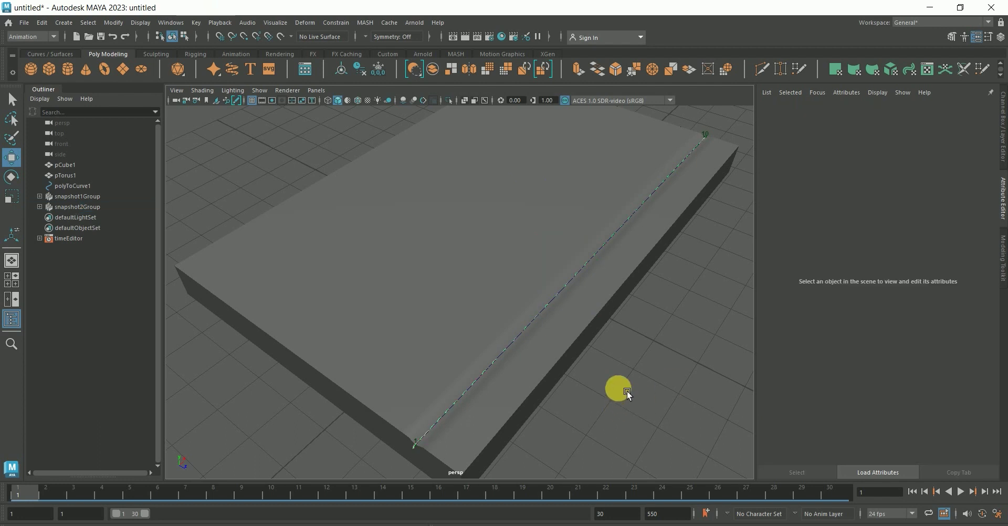
Delete the extra snapshot1Group from the Outliner.
scroll(569, 380, "up", 3)
scroll(543, 364, "up", 2)
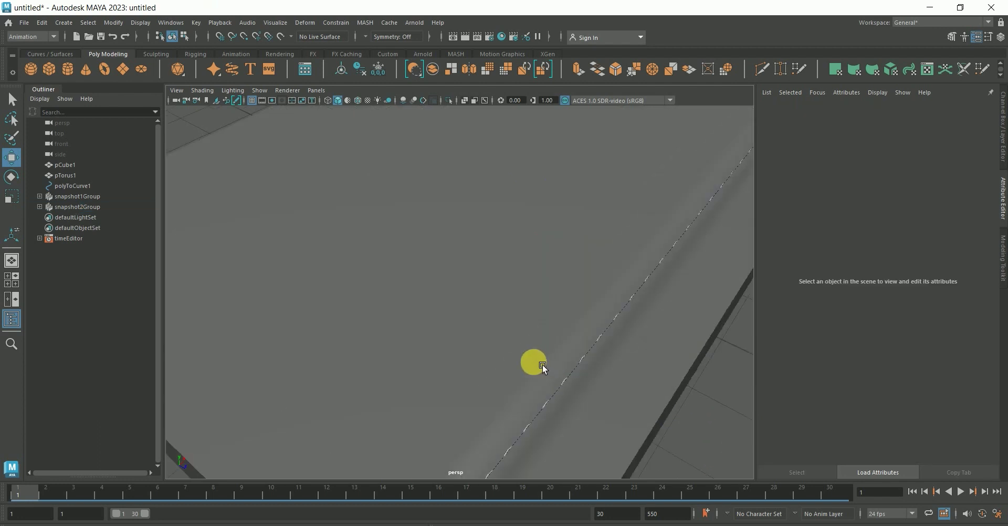
left_click(64, 186)
scroll(313, 322, "down", 5)
scroll(313, 321, "up", 3)
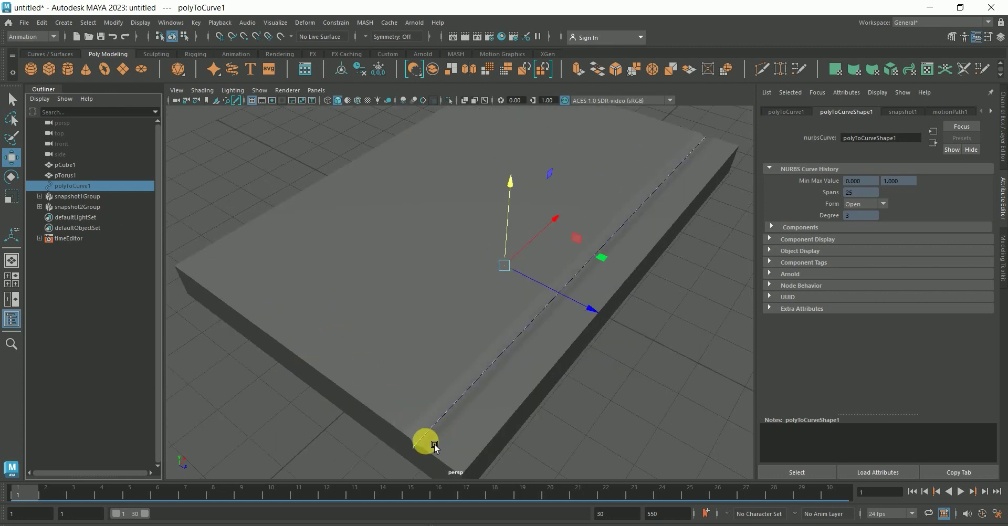
left_click(73, 199)
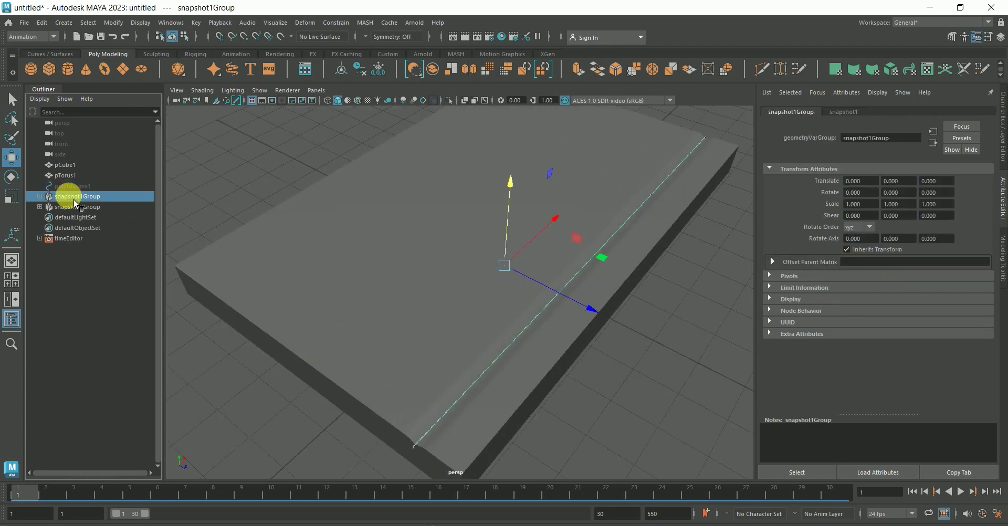
key("Delete")
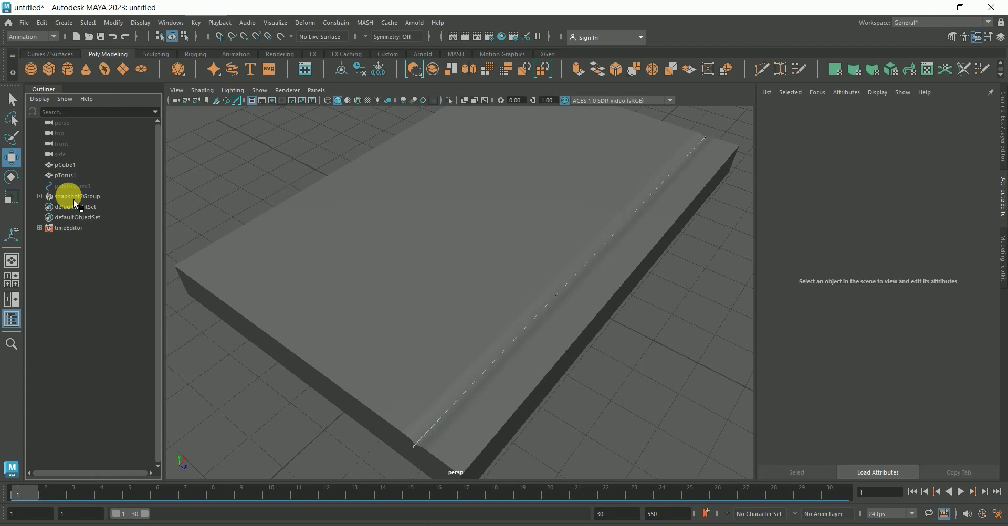
Unhide, delete and restore polyToCurve1, then hide the curve again.
left_click(65, 187)
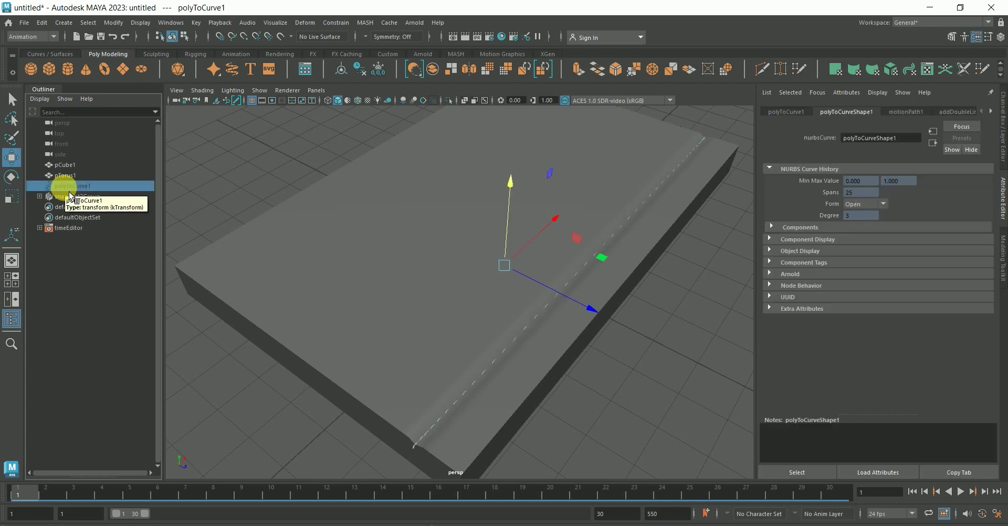
key("shift+h")
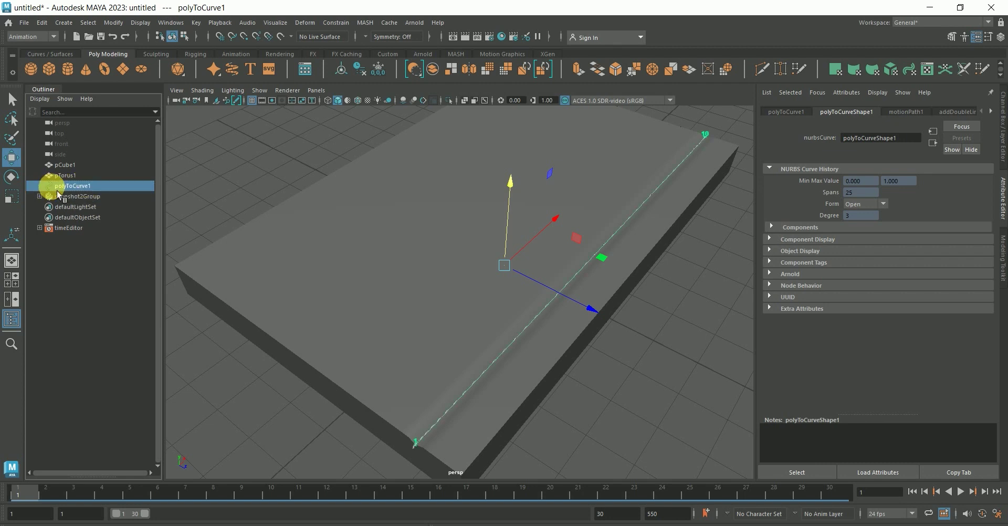
key("Delete")
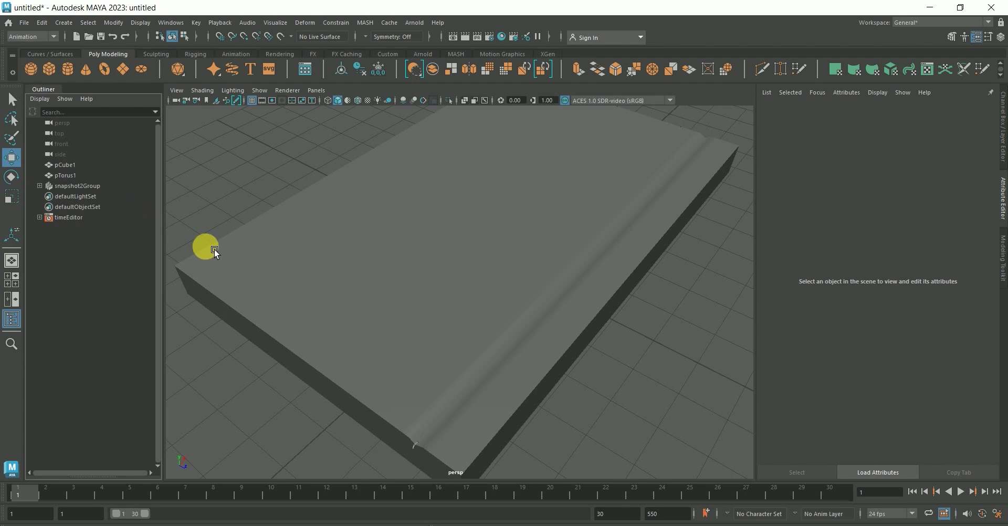
key("ctrl+z")
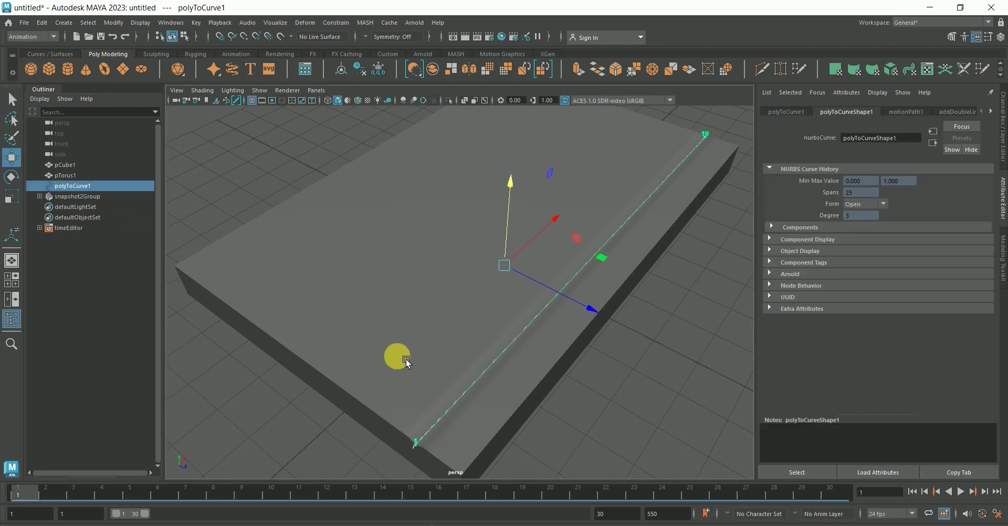
left_click(565, 420)
scroll(565, 421, "up", 3)
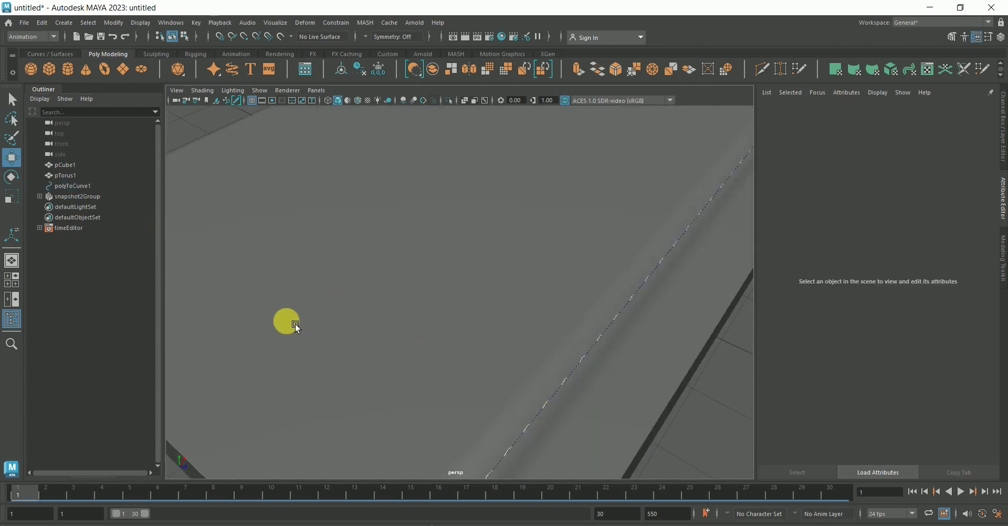
left_click(88, 188)
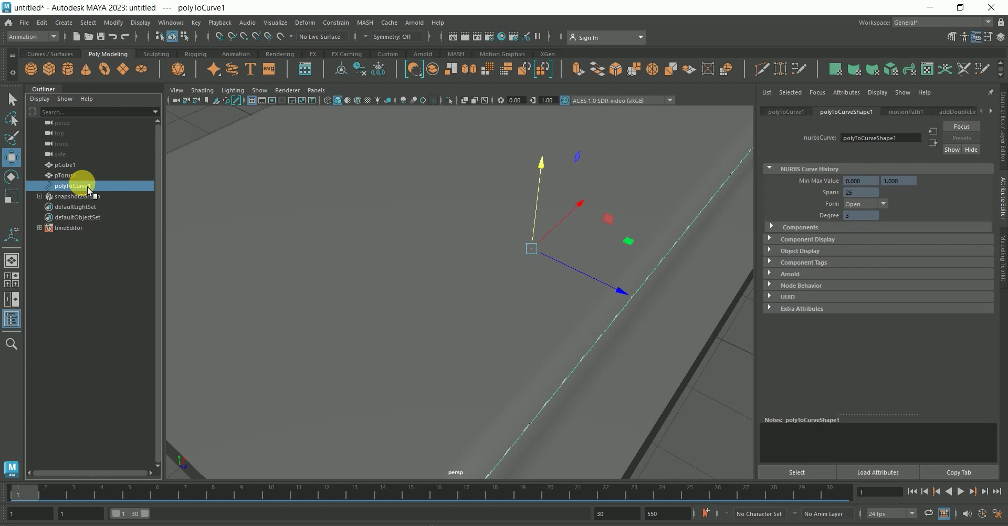
key("ctrl+h")
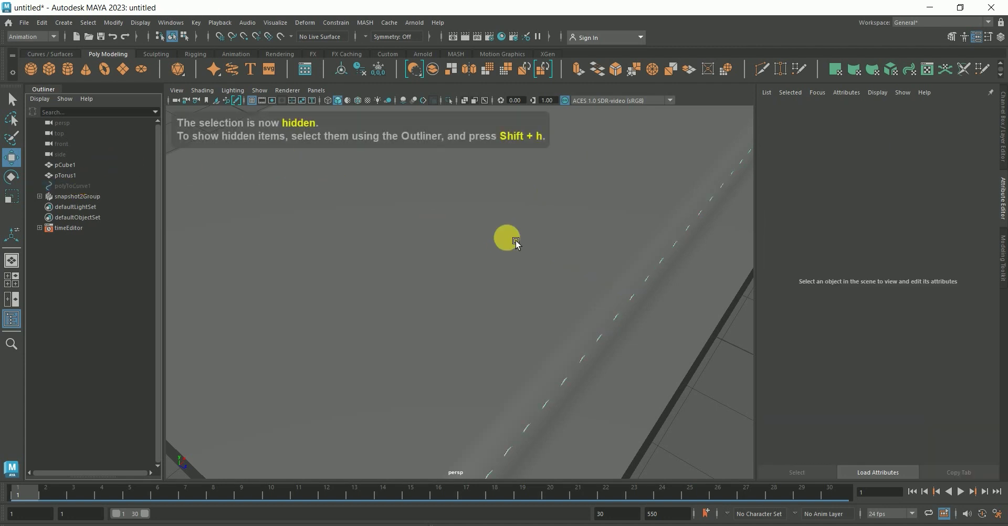
Delete the original torus pTorus1 in the viewport.
scroll(506, 236, "down", 5)
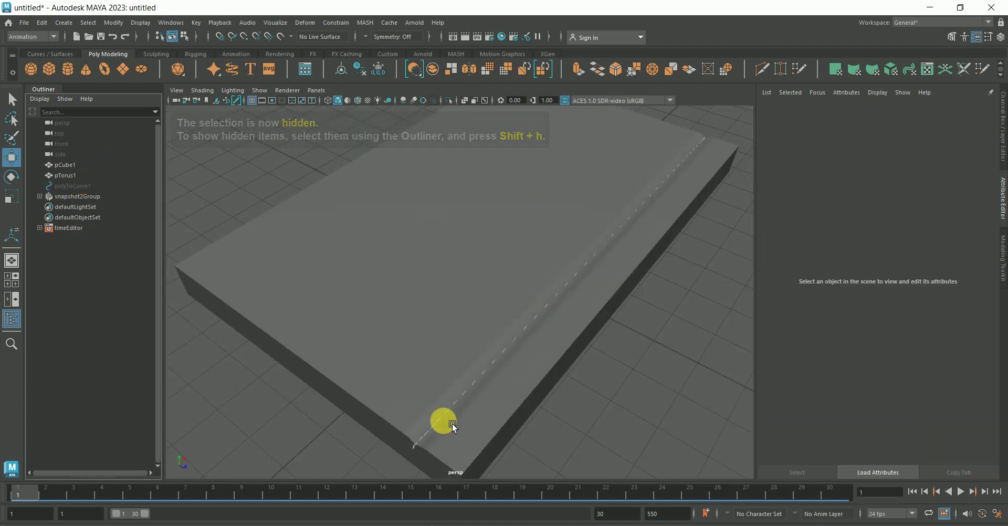
scroll(457, 415, "up", 3)
scroll(480, 353, "down", 2)
scroll(474, 388, "up", 3)
scroll(464, 374, "down", 1)
scroll(462, 354, "down", 2)
scroll(472, 439, "up", 3)
scroll(499, 449, "up", 1)
left_click(497, 447)
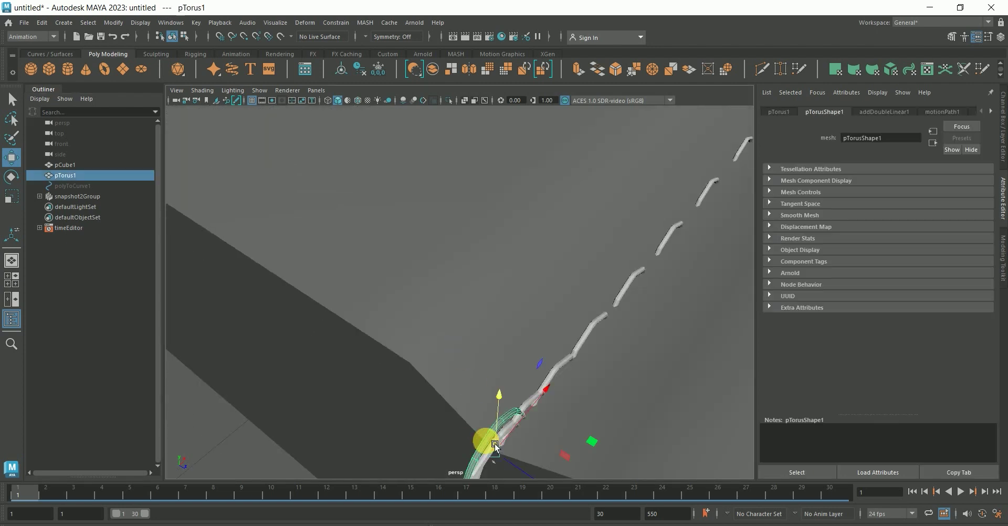
key("Delete")
Orbit around the slab to inspect the handle copies along its ridge, then select pCube1.
left_click(500, 449)
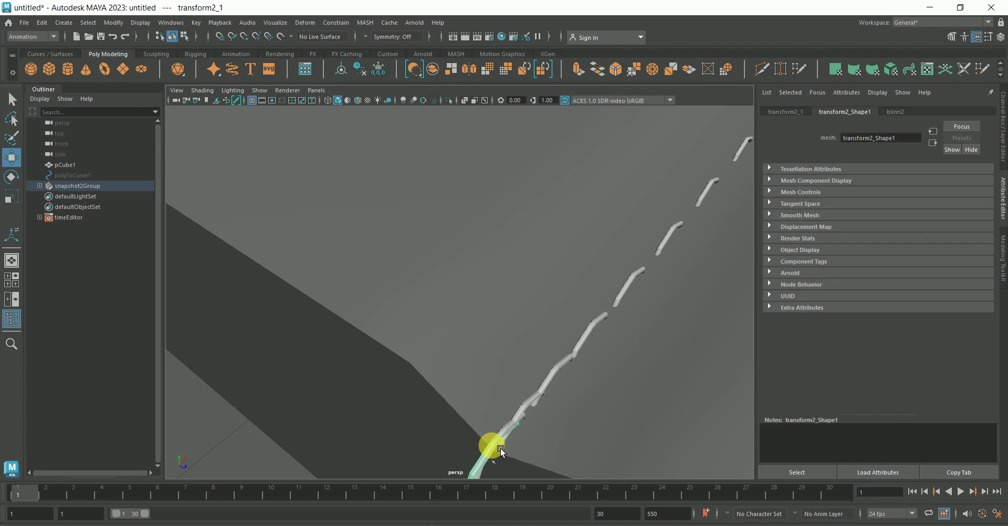
left_click(503, 446)
left_click(505, 447)
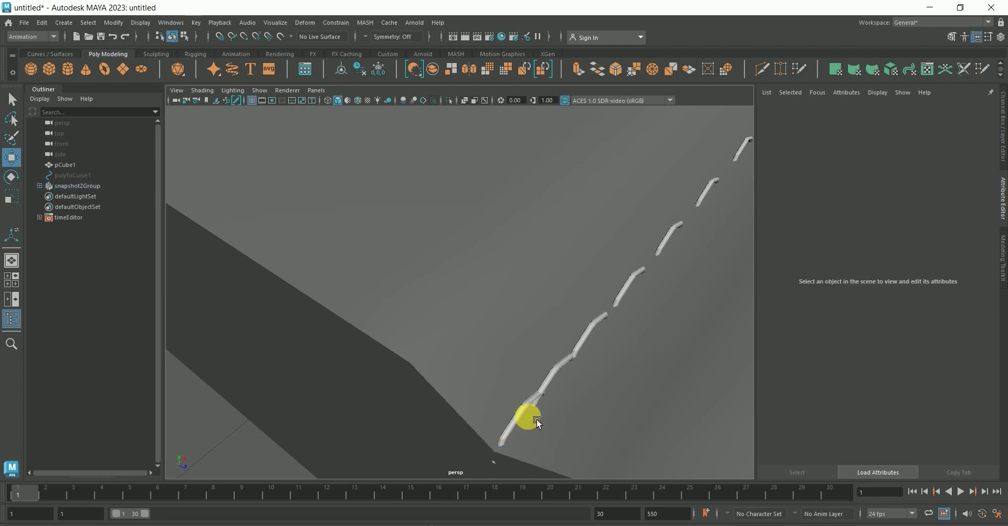
scroll(535, 404, "down", 5)
left_click_drag(522, 355, 513, 348, "alt")
scroll(513, 368, "up", 5)
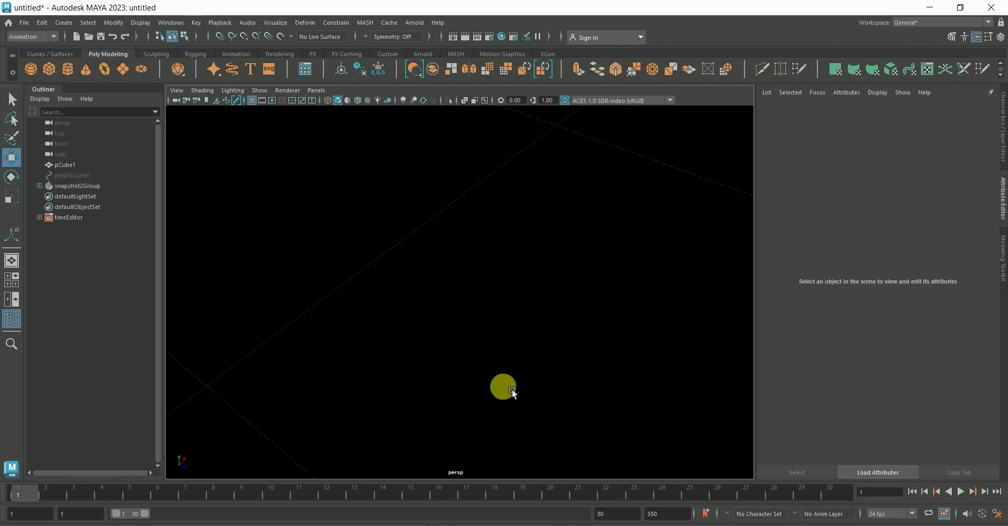
scroll(512, 390, "down", 2)
left_click(506, 326)
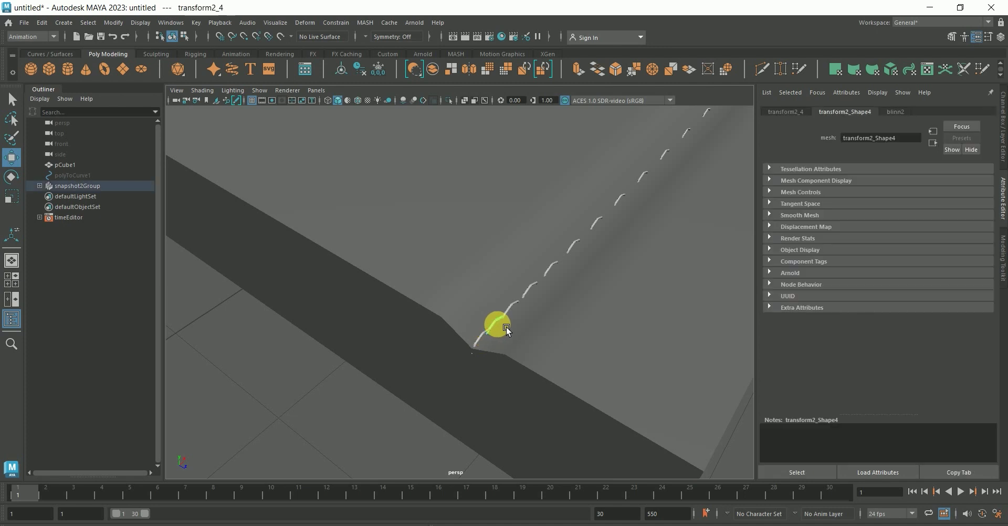
left_click(506, 326)
scroll(511, 330, "down", 2)
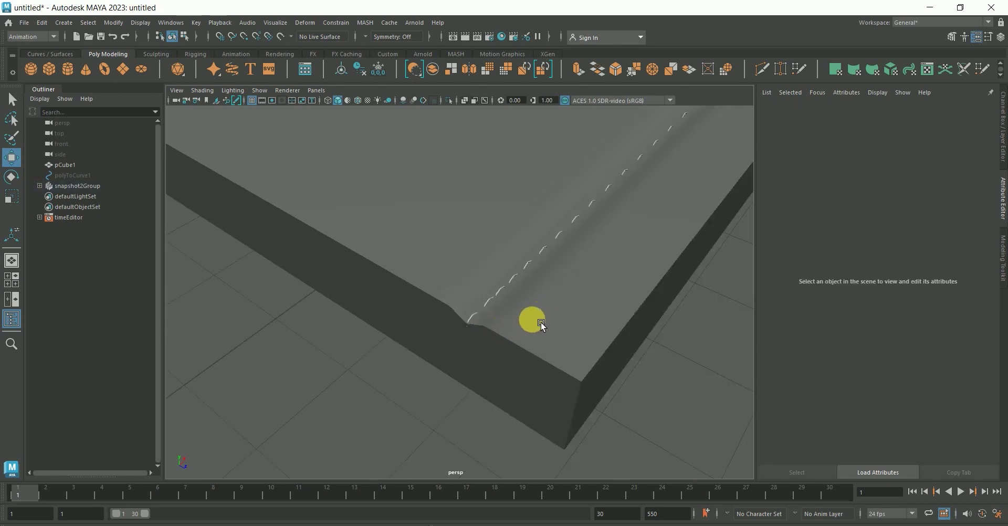
mouse_move(556, 310)
left_mouse_down("alt")
mouse_move(417, 433)
mouse_move(619, 221)
mouse_move(535, 322)
mouse_move(569, 269)
mouse_move(607, 259)
mouse_move(483, 275)
left_mouse_up("alt")
left_click(483, 275)
Map denmin_fabric_02_rough_4k.jpg from the Desktop as a File texture into the cube material's Color.
right_click_drag(473, 274, 476, 501)
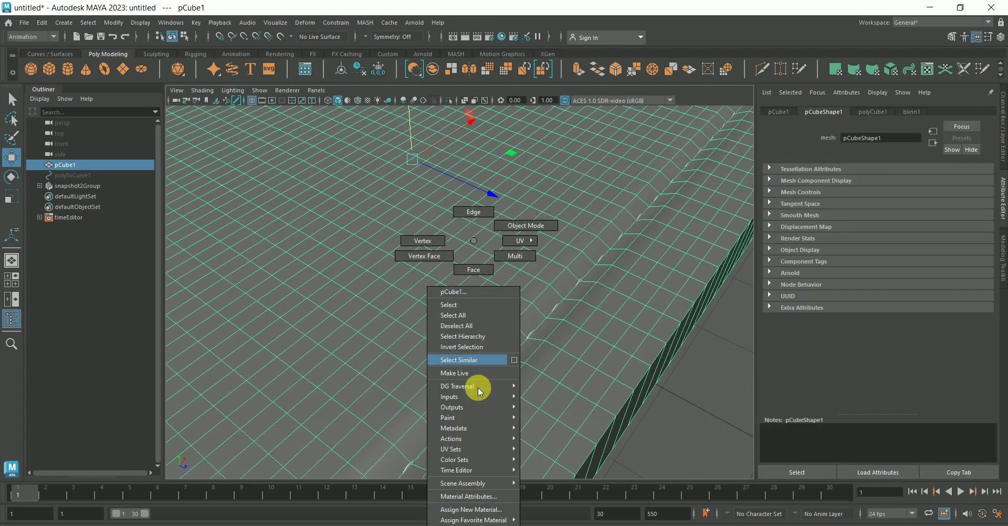
left_click(476, 498)
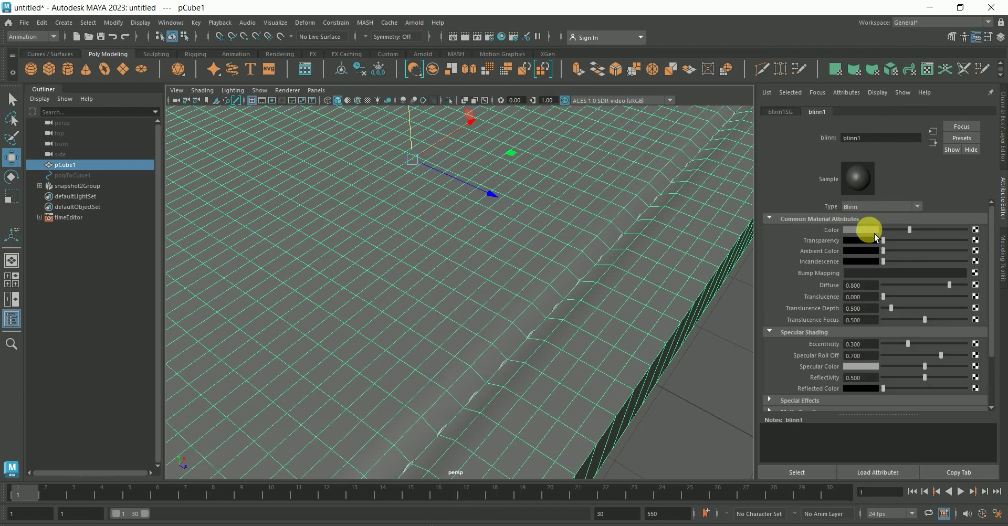
left_click(975, 230)
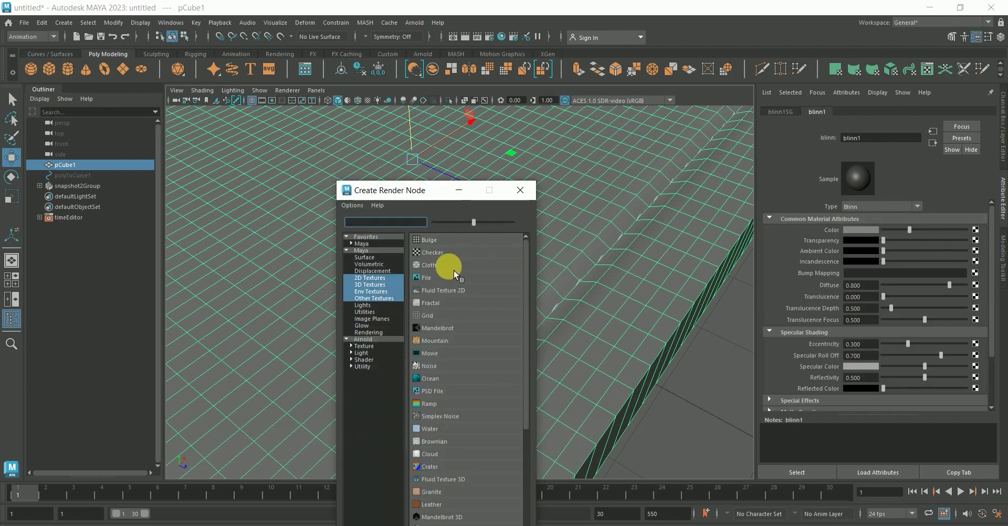
left_click(430, 277)
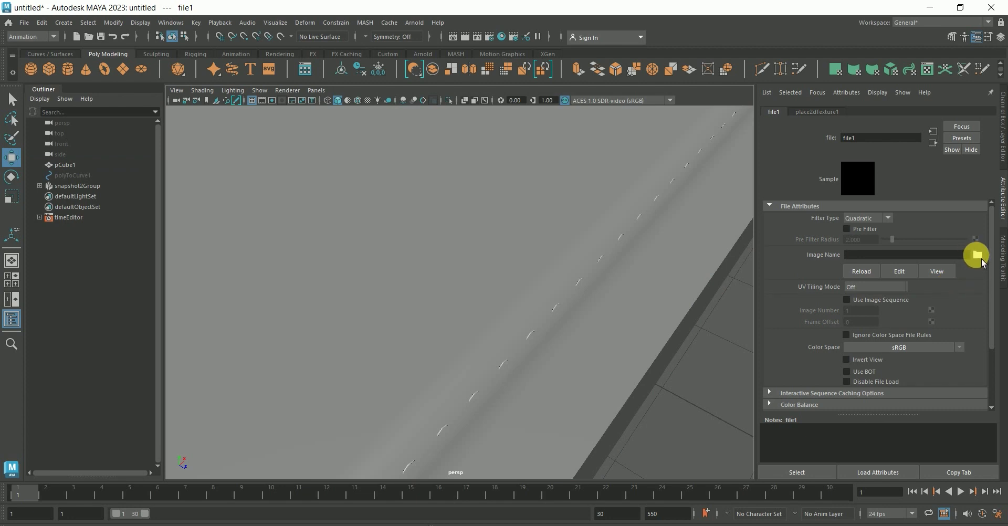
left_click(978, 255)
left_click(131, 170)
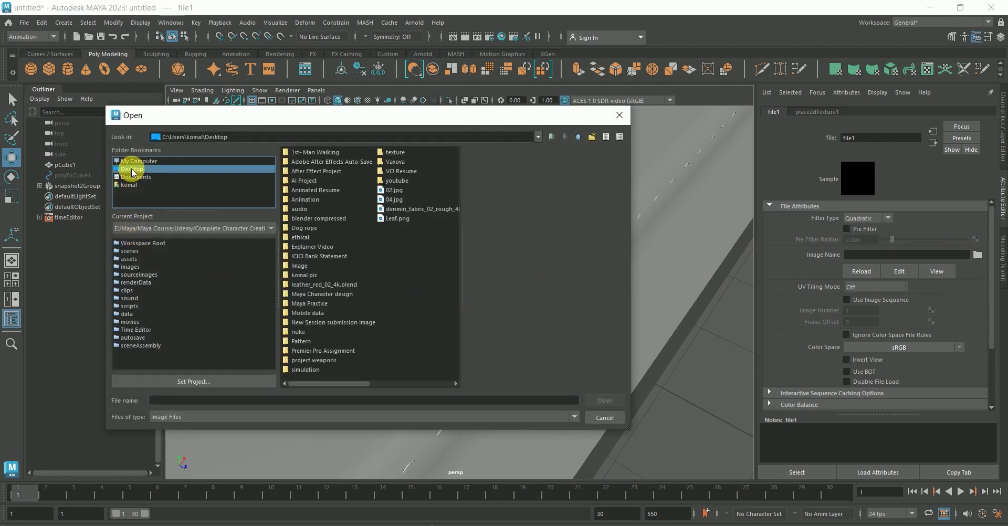
left_click(398, 210)
left_click(591, 401)
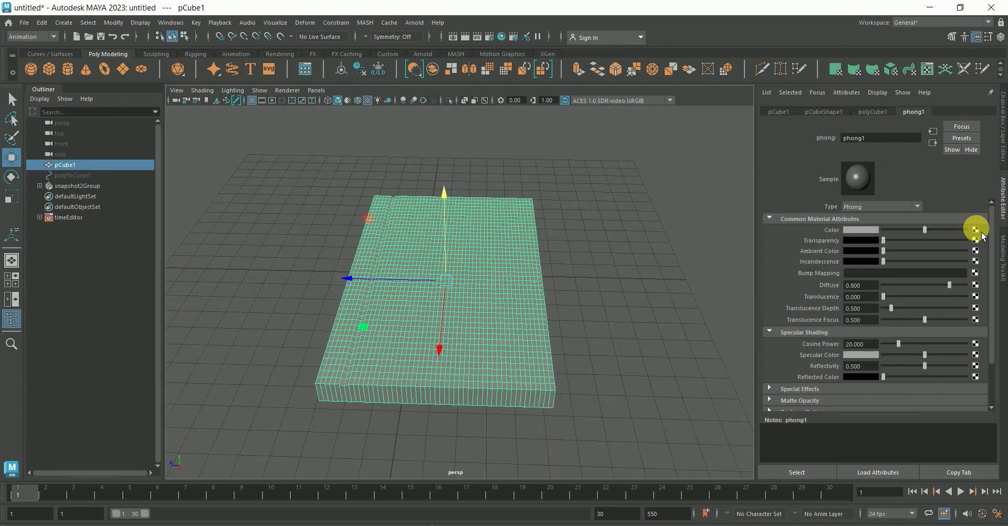
left_click(976, 229)
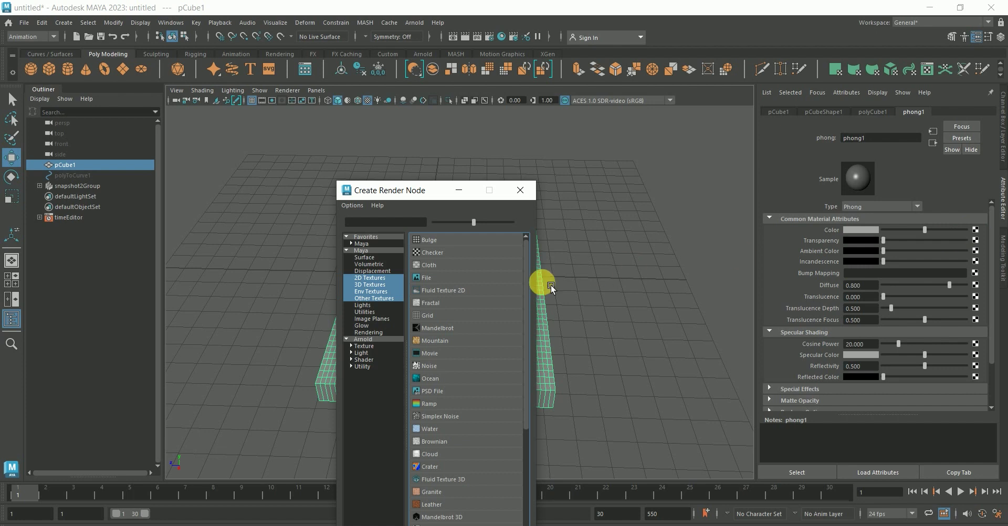
Create File texture file2 for phong1's Color and browse to the Desktop folder.
left_click(438, 274)
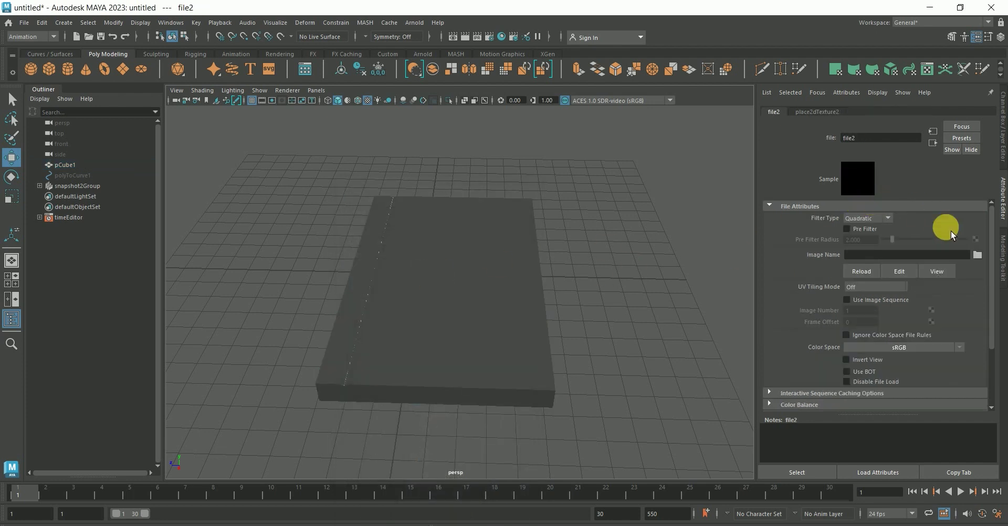
left_click(978, 255)
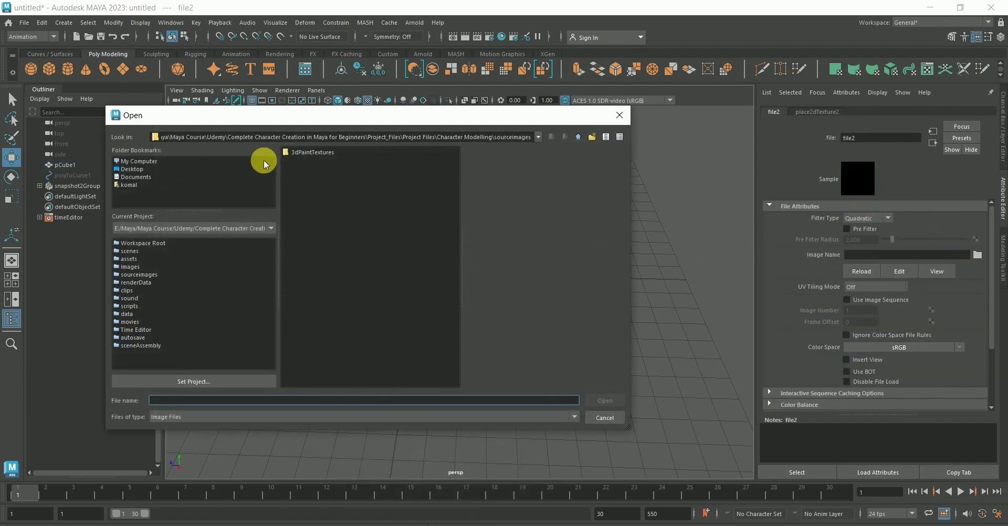
left_click(147, 169)
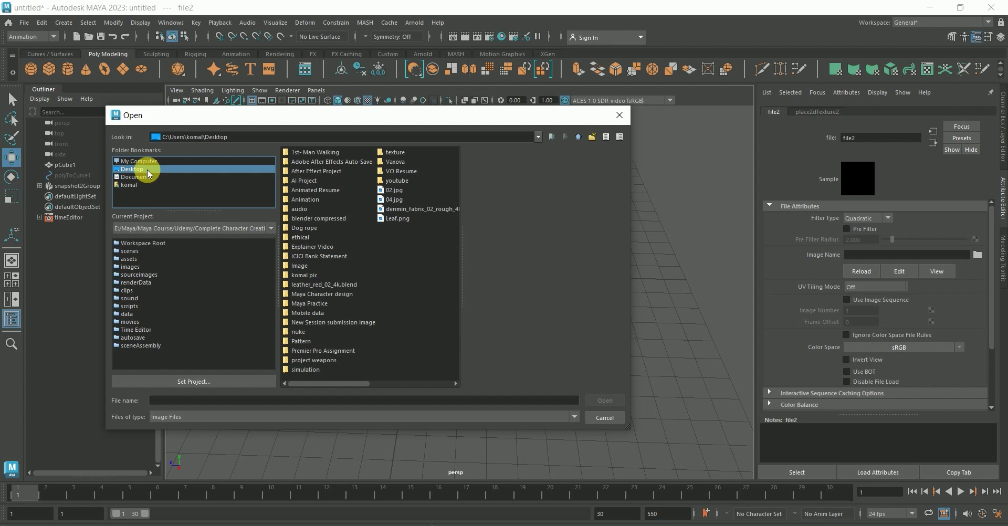
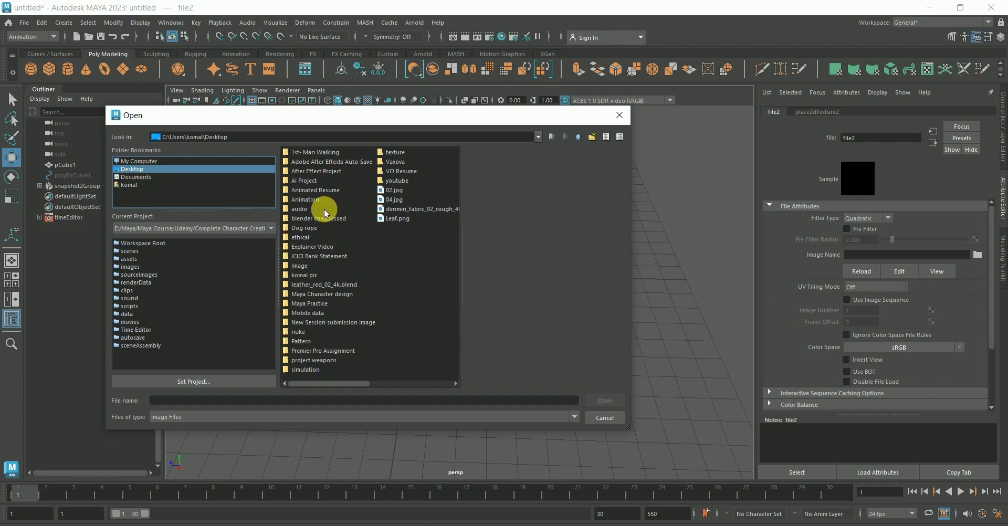
Load TexturesCom_Ground_Soil3_2x2_1K_albedo.tif from Desktop\texture as the file node's image.
double_click(393, 154)
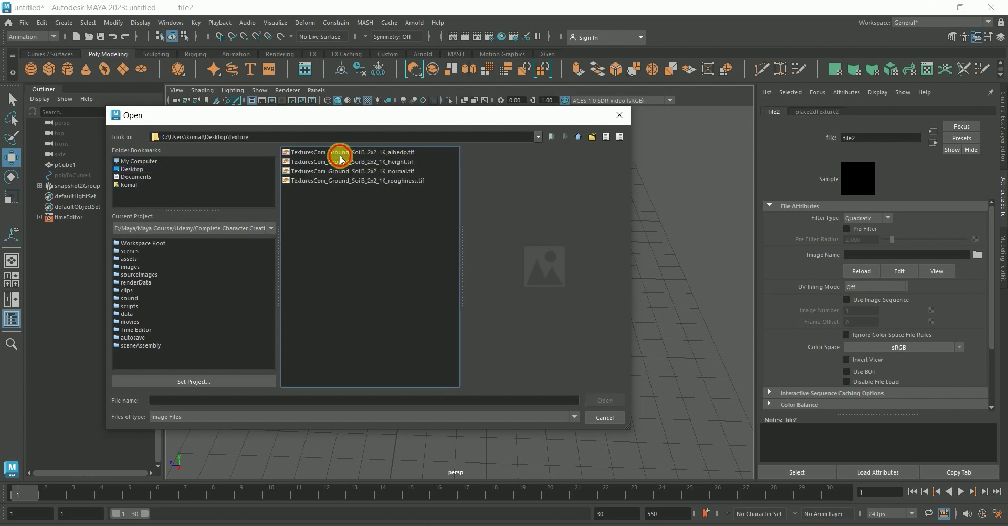
left_click(394, 154)
left_click(605, 401)
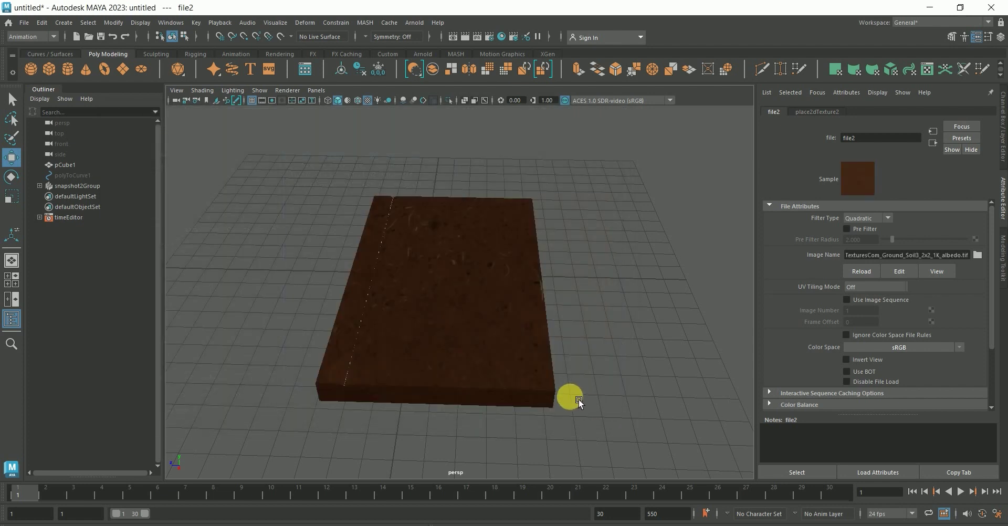
Orbit and zoom around the slab to inspect the brown soil texture from several angles.
scroll(525, 375, "up", 2)
scroll(427, 384, "up", 2)
scroll(348, 414, "down", 2)
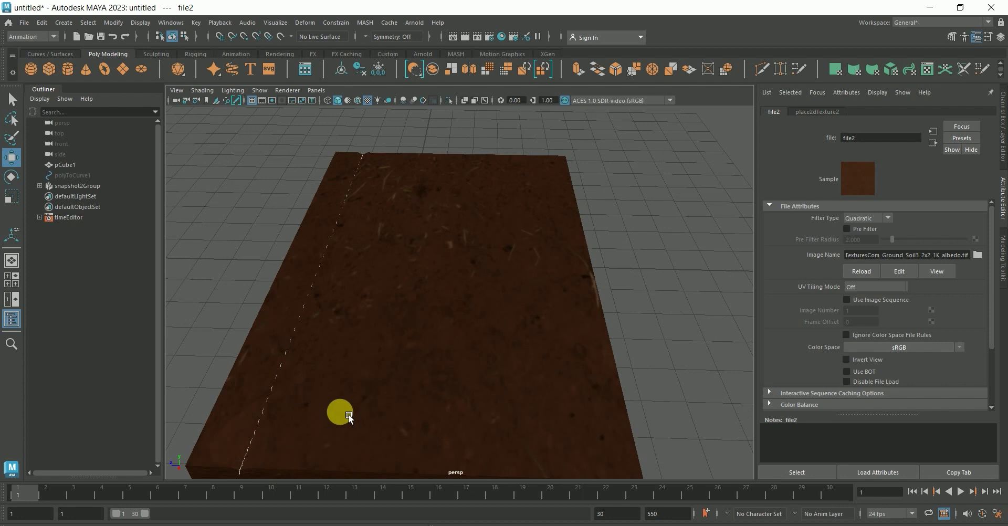
scroll(338, 423, "up", 1)
scroll(343, 436, "up", 3)
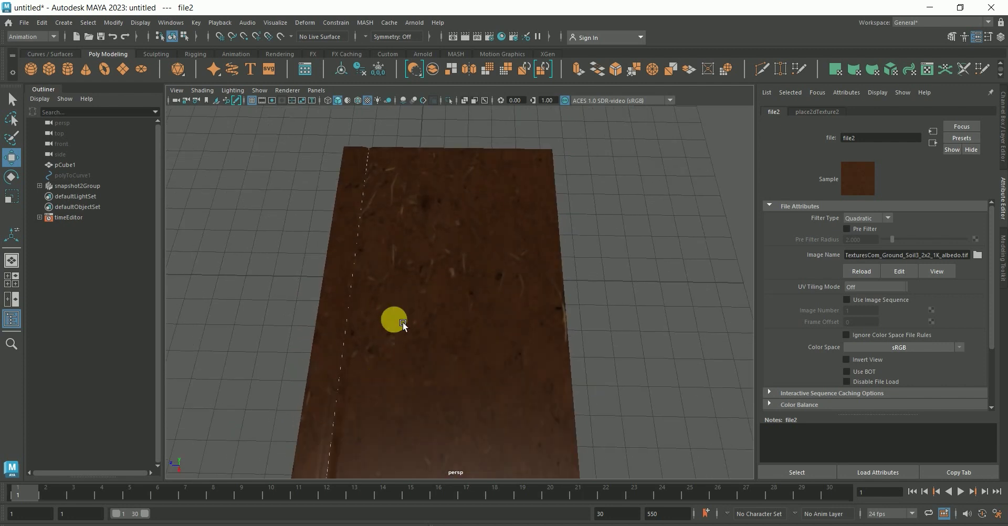
scroll(403, 322, "down", 2)
left_click_drag(402, 322, 401, 344, "alt")
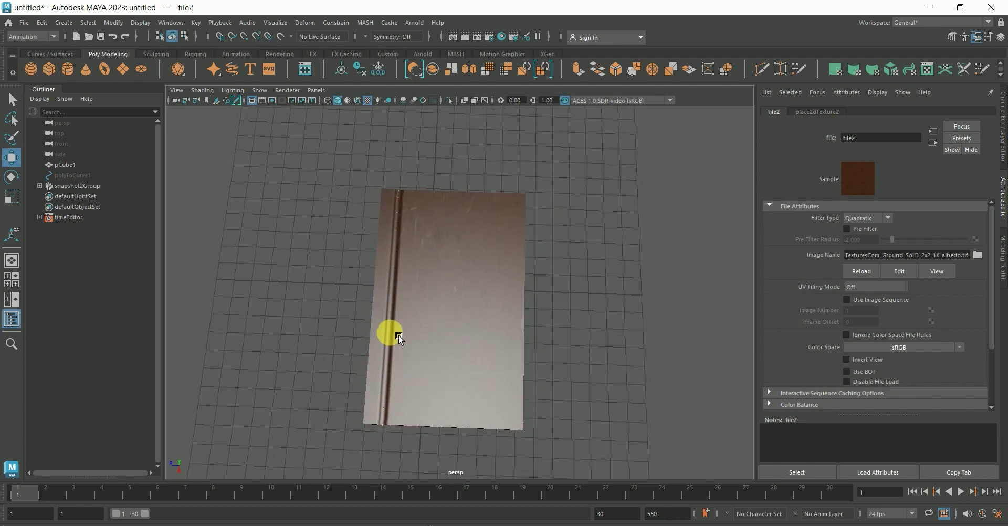
scroll(399, 338, "up", 2)
mouse_move(383, 342)
left_mouse_down("alt")
mouse_move(423, 299)
mouse_move(361, 342)
mouse_move(330, 338)
mouse_move(479, 316)
left_mouse_up("alt")
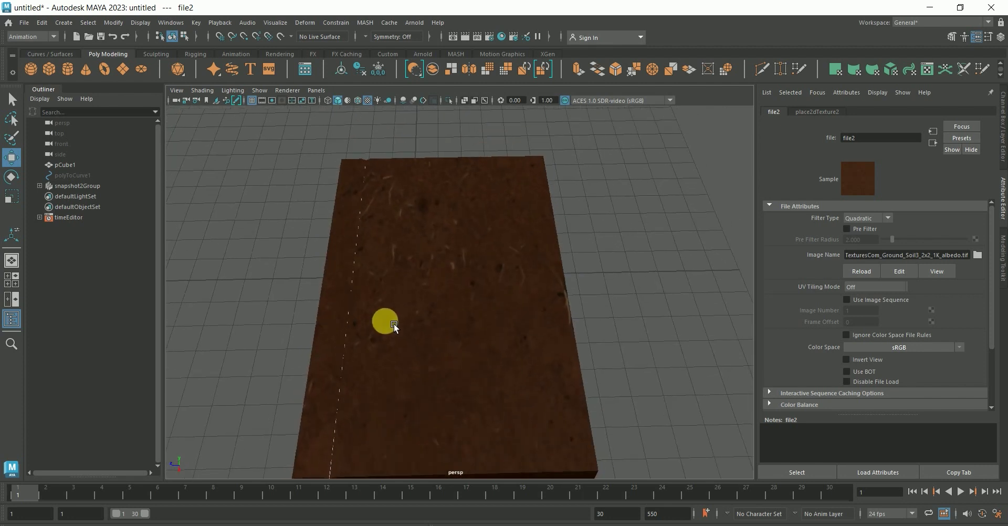
left_click(1002, 153)
left_click_drag(728, 304, 606, 352, "alt")
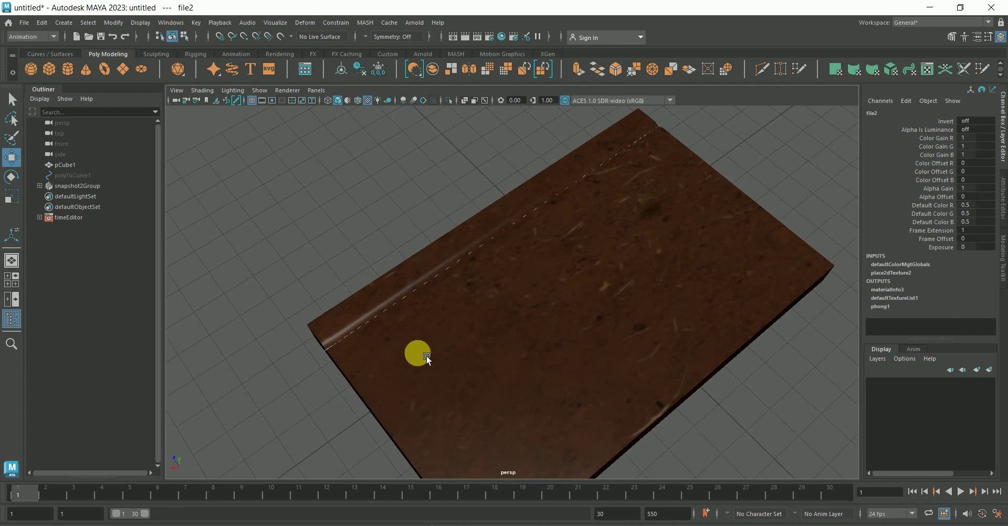
scroll(435, 314, "up", 2)
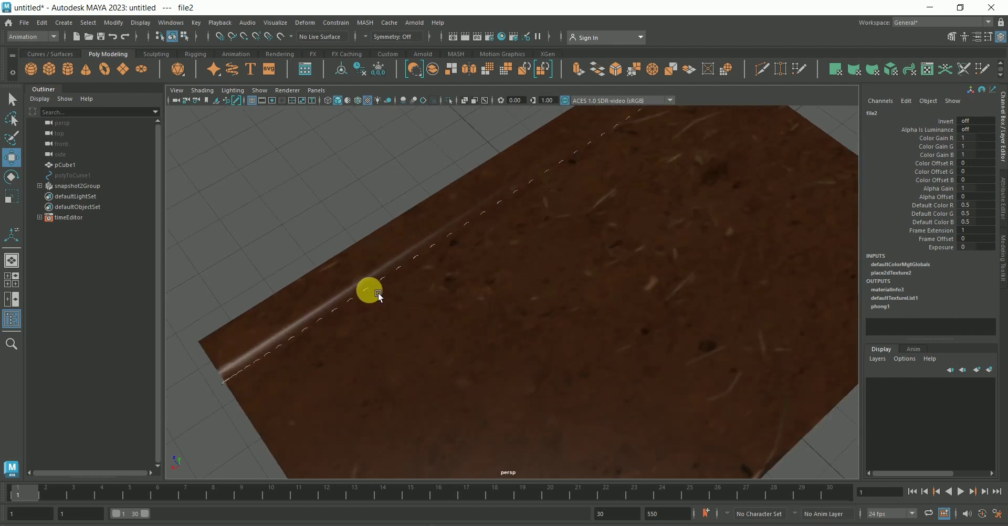
Duplicate the snapshot2Group stitch row and shift the copy slightly beside the original.
left_click(378, 292)
left_click(233, 259)
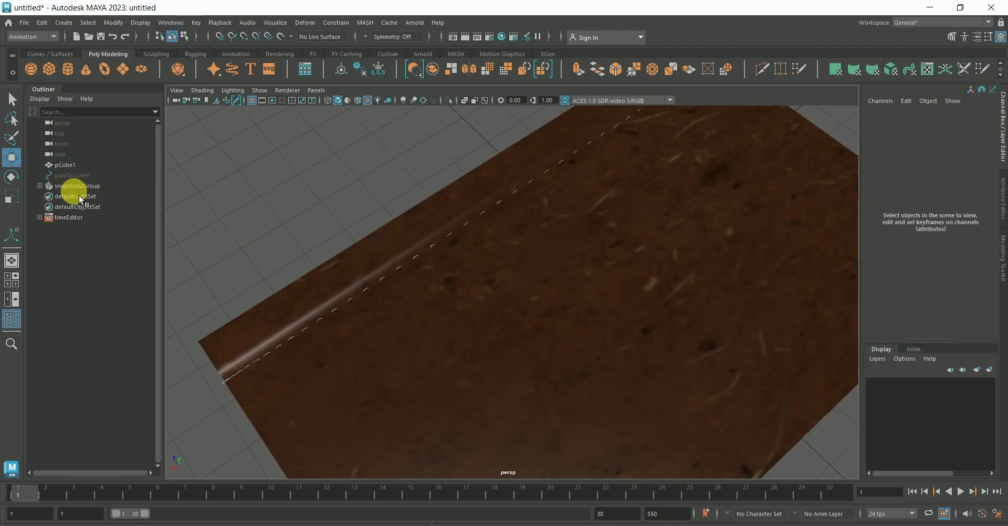
left_click(77, 190)
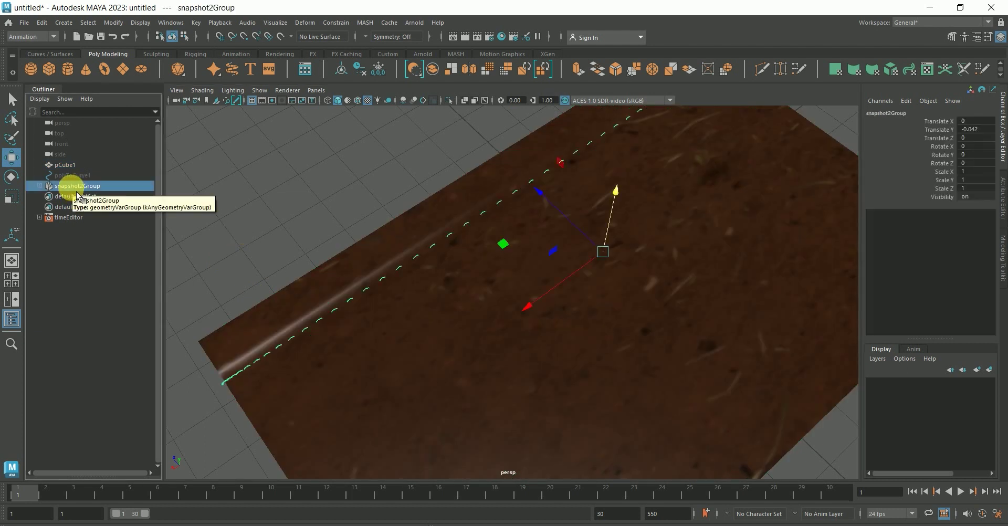
key("ctrl+d")
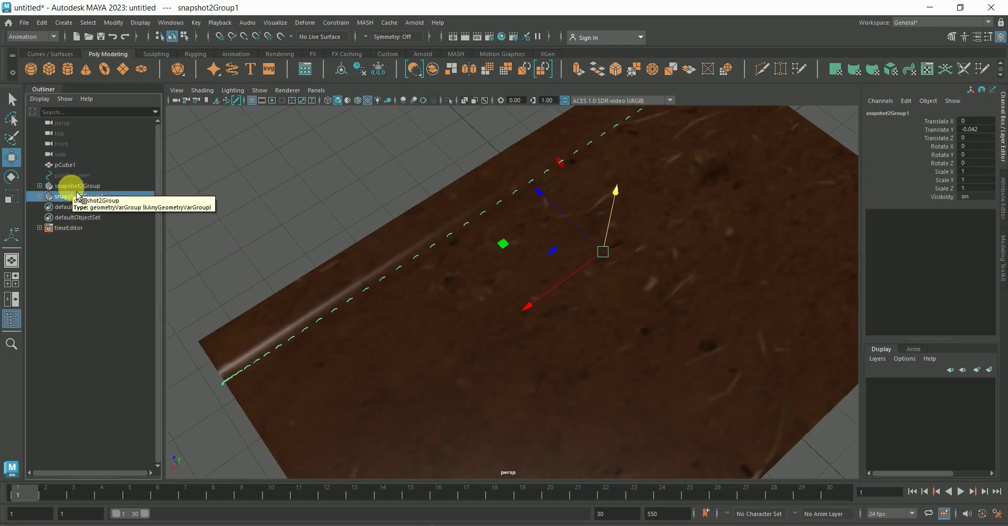
middle_click_drag(539, 193, 552, 200)
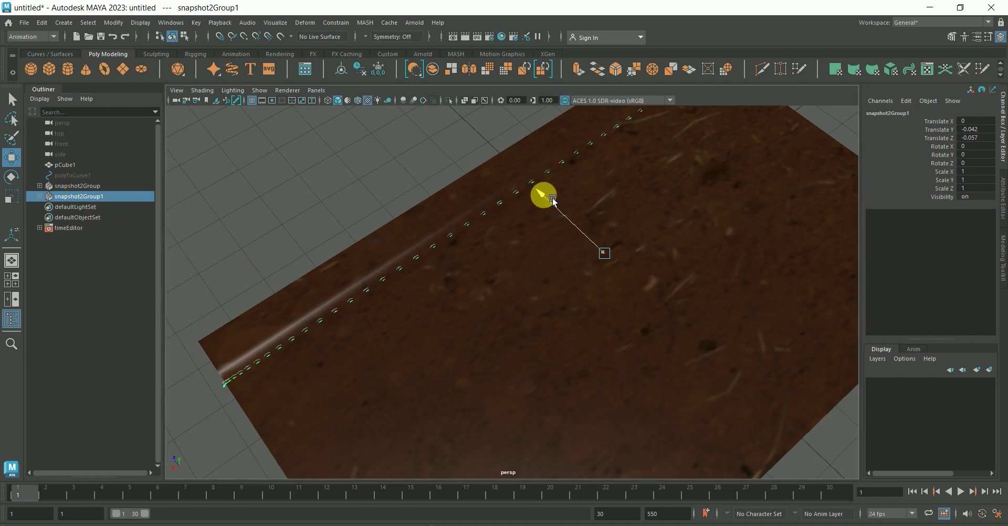
Make a second copy, snapshot2Group2, offset to Translate Y -0.024 and Z 0.056.
left_click(373, 192)
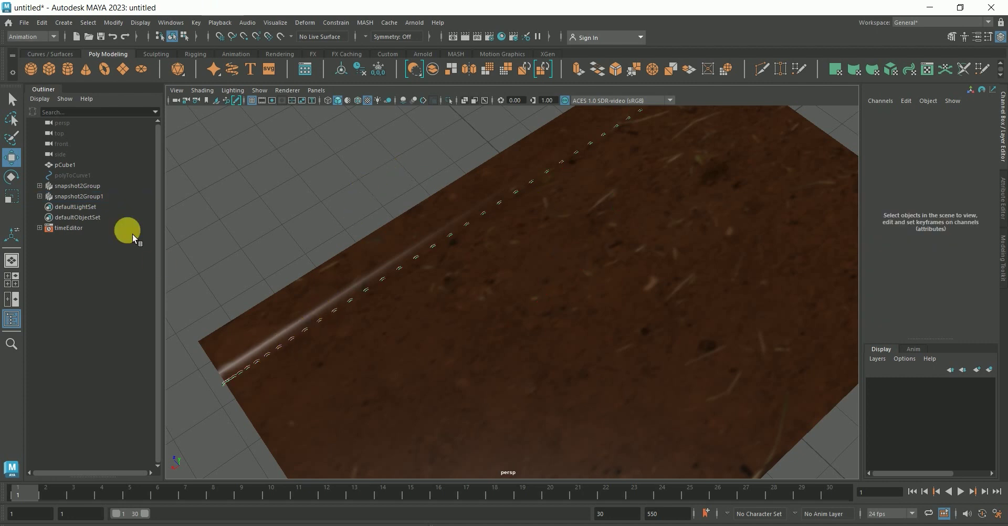
left_click(79, 186)
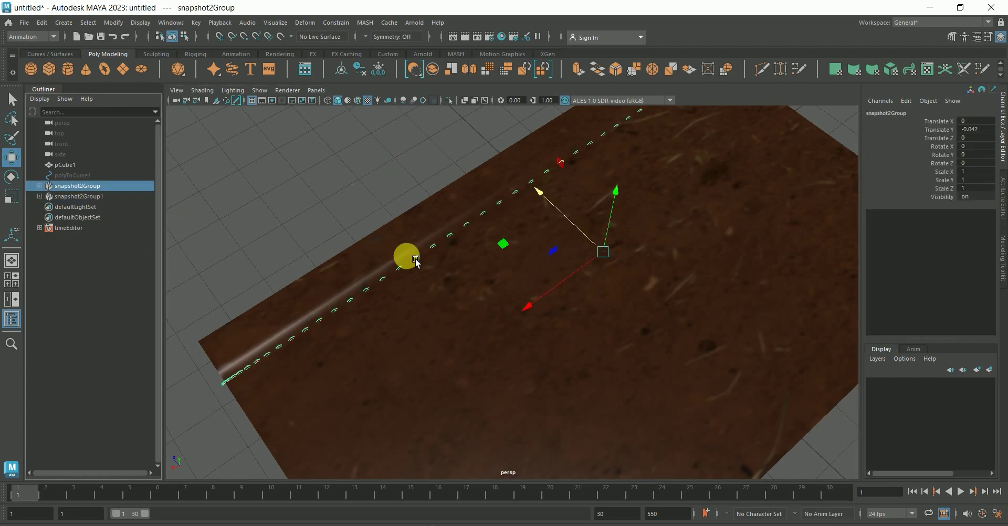
key("ctrl+d")
left_click_drag(551, 197, 553, 199)
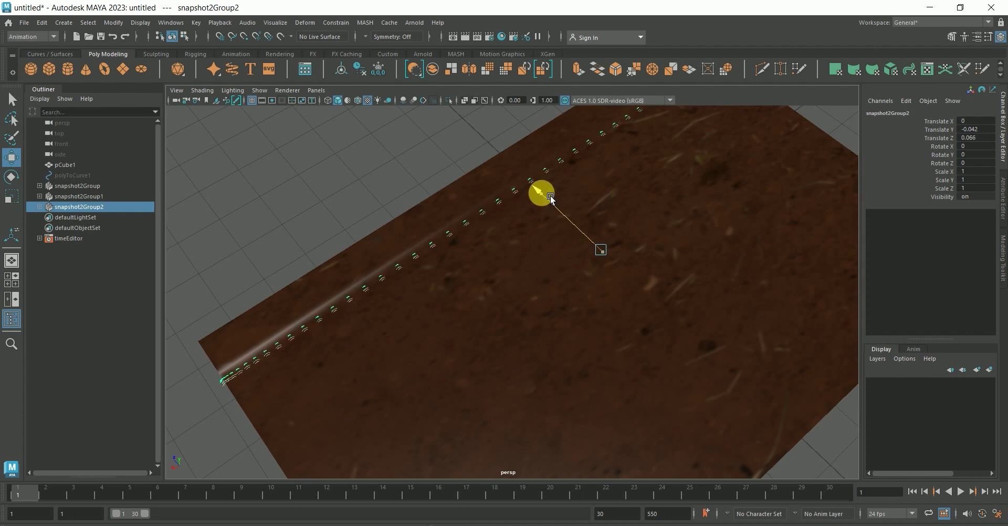
mouse_move(551, 199)
left_mouse_down()
mouse_move(604, 219)
mouse_move(621, 199)
left_mouse_up()
left_click(360, 178)
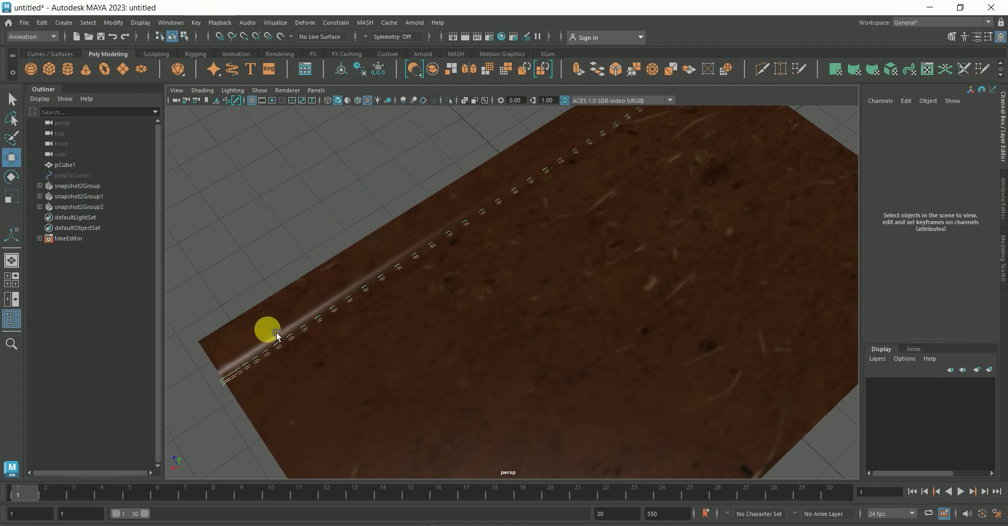
scroll(239, 376, "up", 2)
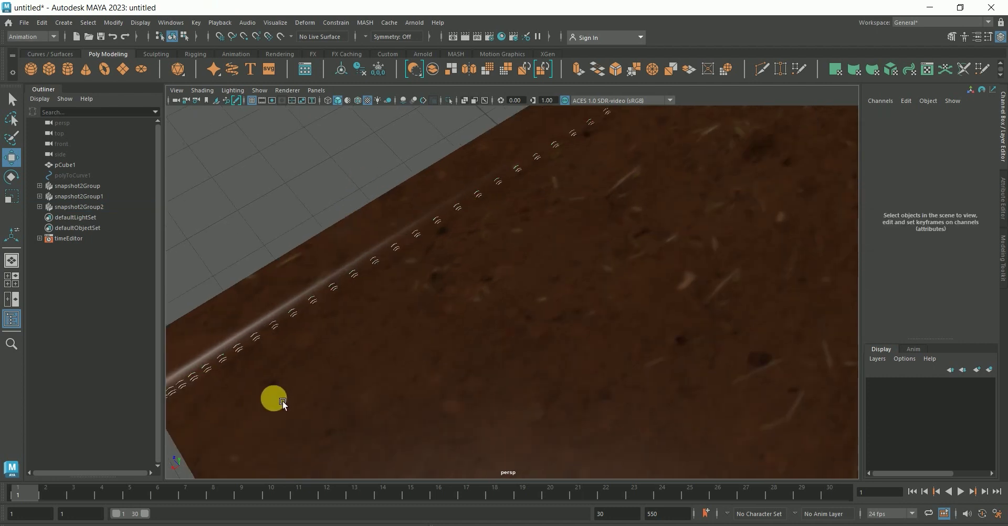
scroll(262, 410, "down", 3)
mouse_move(360, 370)
left_mouse_down("alt")
mouse_move(338, 387)
mouse_move(462, 354)
mouse_move(424, 363)
mouse_move(381, 326)
left_mouse_up("alt")
left_click(378, 323)
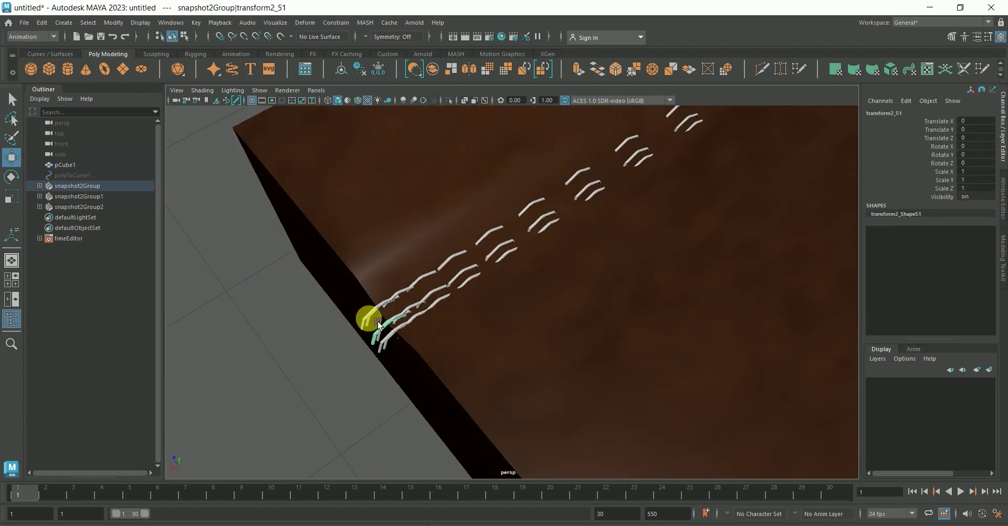
left_click(377, 321)
left_click(380, 326)
left_click(379, 325)
left_click(378, 324)
left_click(377, 323)
left_click(377, 322)
left_click(377, 323)
left_click(377, 323)
left_click(378, 322)
left_click(378, 322)
left_click(378, 323)
left_click(378, 322)
left_click(378, 321)
left_click(377, 321)
left_click(378, 321)
left_click(377, 321)
left_click(378, 321)
left_click(377, 321)
left_click(377, 321)
left_click(378, 321)
left_click(387, 333)
left_click(386, 333)
left_click(387, 332)
left_click(386, 332)
left_click(387, 332)
left_click(387, 332)
left_click(387, 333)
left_click(386, 332)
left_click(386, 333)
left_click(387, 332)
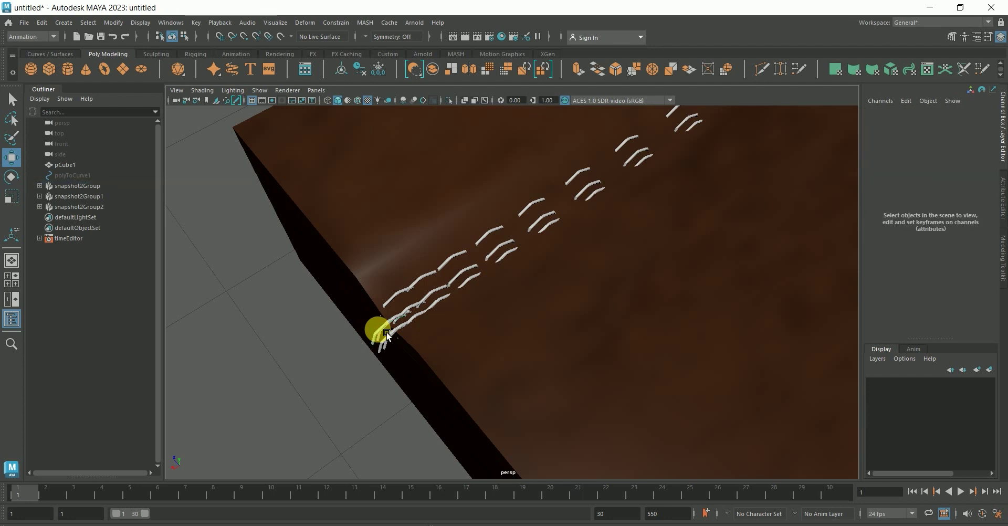
left_click(386, 332)
left_click(387, 332)
left_click(387, 332)
left_click(386, 333)
left_click(387, 332)
left_click(387, 332)
left_click(387, 332)
left_click(387, 332)
left_click(386, 332)
left_click(387, 333)
left_click(389, 333)
left_click(389, 334)
left_click(396, 339)
left_click(396, 339)
left_click(396, 339)
left_click(396, 339)
left_click(396, 339)
left_click(396, 339)
left_click(396, 339)
left_click(395, 339)
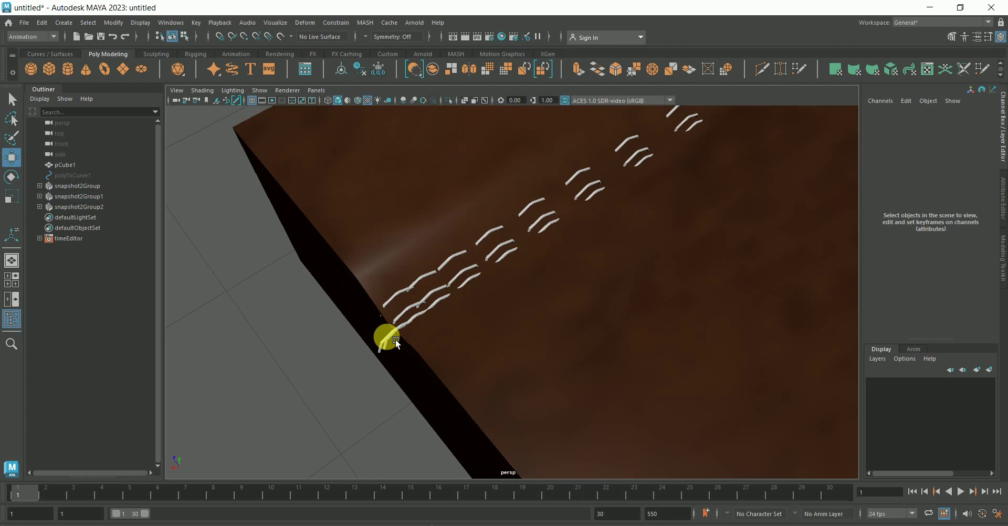
left_click(395, 340)
left_click(396, 339)
left_click(396, 340)
left_click(396, 340)
left_click(396, 343)
left_click(396, 344)
left_click(395, 341)
left_click(395, 342)
left_click(395, 342)
left_click(395, 342)
left_click(395, 342)
left_click(395, 342)
scroll(396, 346, "down", 5)
scroll(396, 345, "down", 3)
scroll(405, 338, "down", 2)
mouse_move(399, 361)
left_mouse_down("alt")
mouse_move(322, 400)
mouse_move(360, 413)
mouse_move(464, 315)
mouse_move(371, 397)
mouse_move(324, 369)
mouse_move(293, 375)
left_mouse_up("alt")
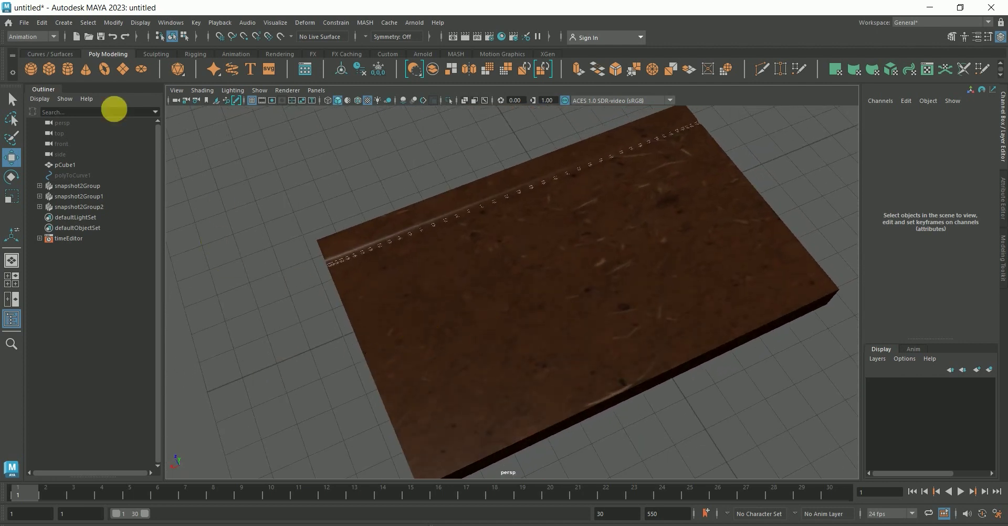